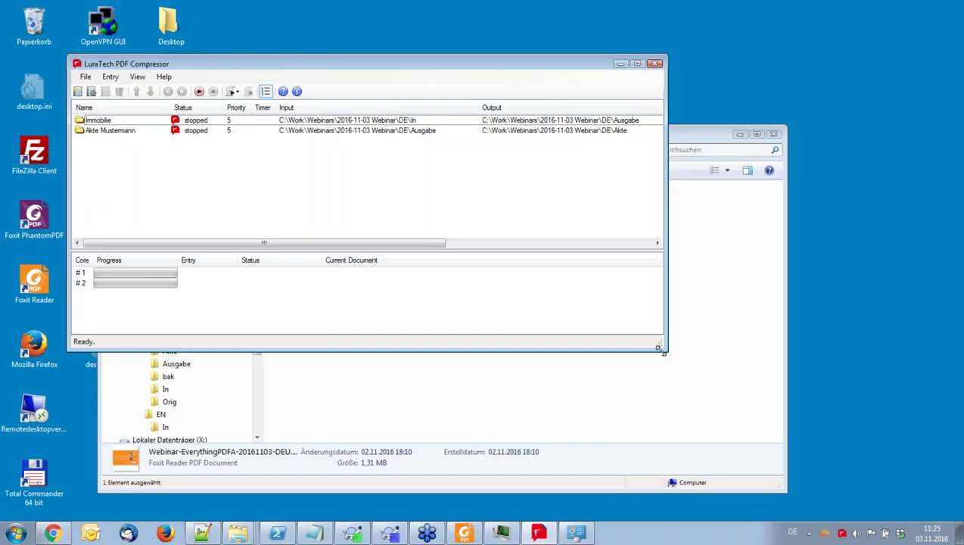
Open the In folder under 2016-11-03 Webinar\DE in Windows Explorer and show its files as large icons (Große Symbole)
left_click(708, 135)
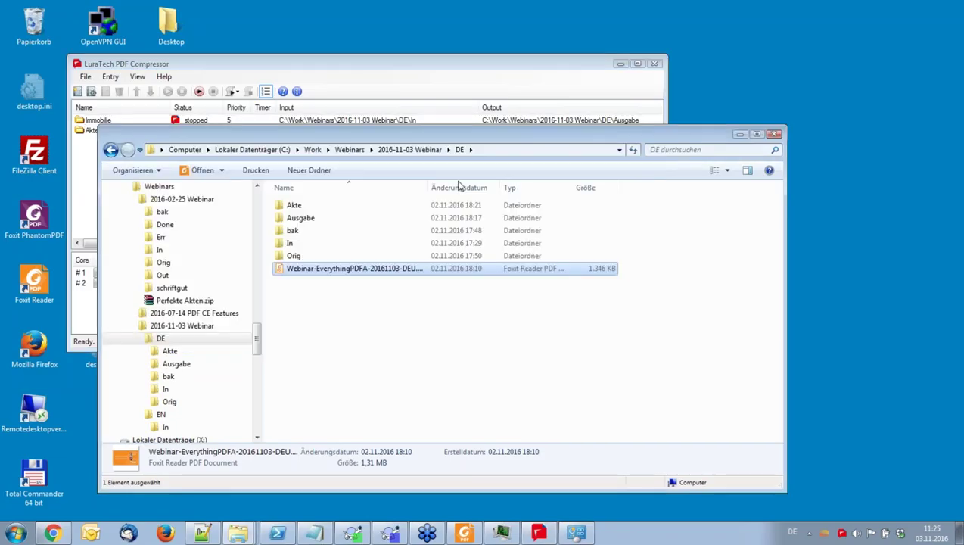
double_click(290, 243)
left_click(727, 170)
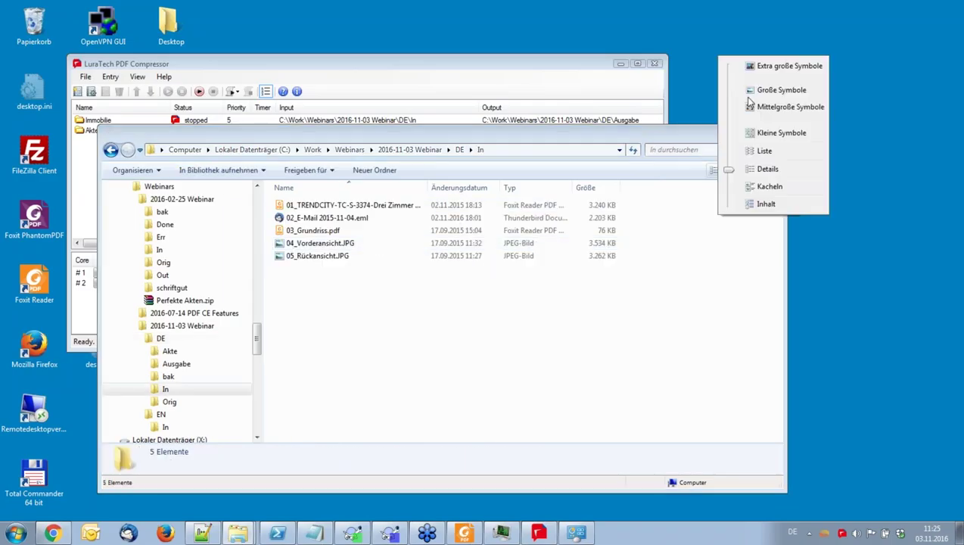
left_click(780, 90)
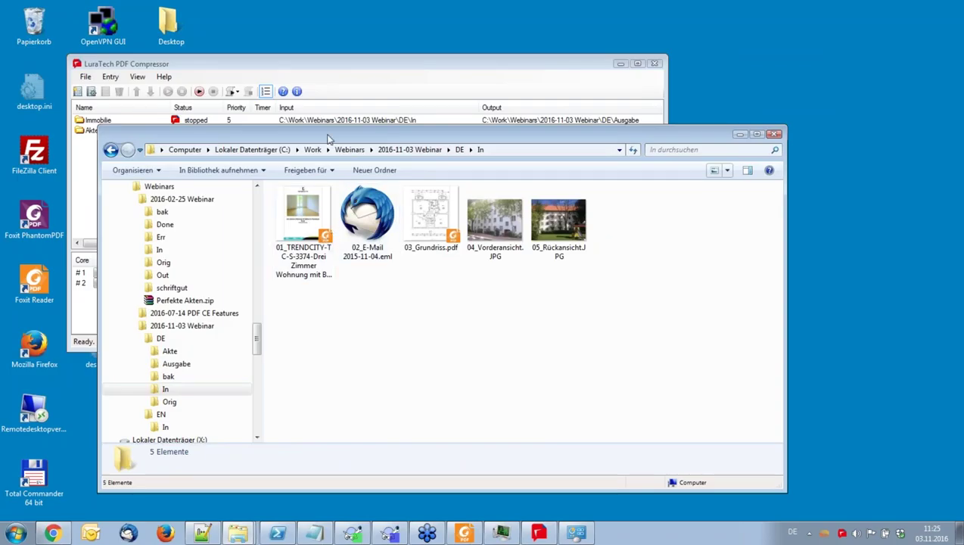
left_click_drag(329, 139, 337, 140)
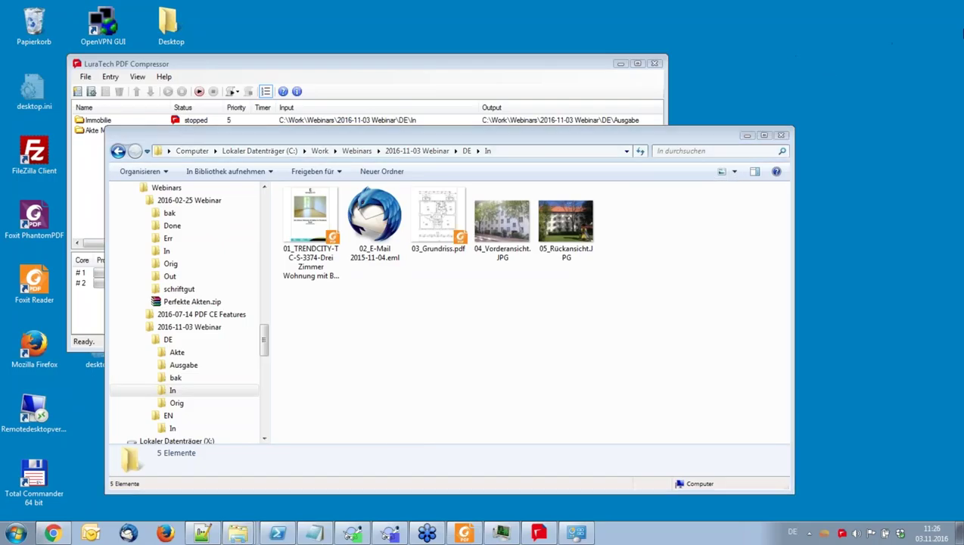
Look through the first five pages of the 01_TRENDCITY apartment brochure PDF, close it and return to the In folder
left_click(303, 232)
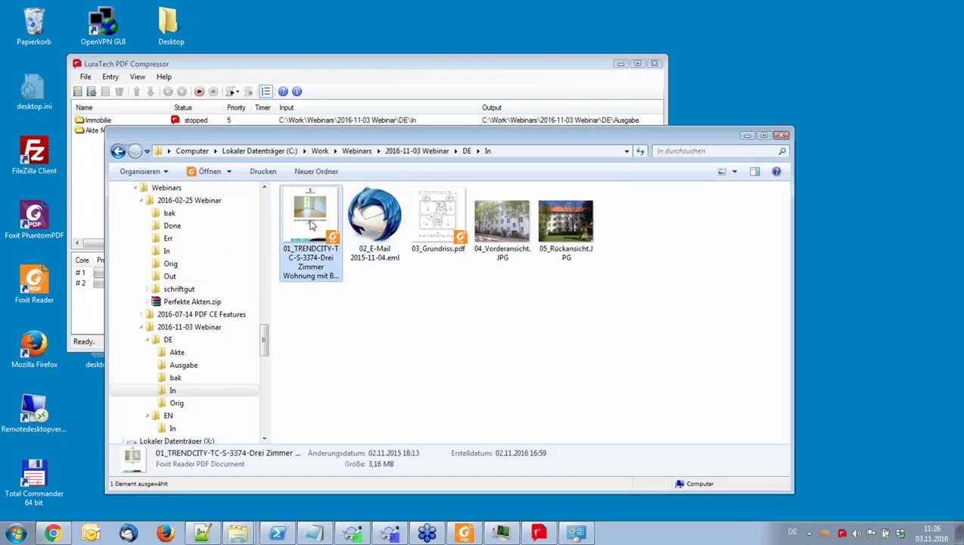
double_click(303, 231)
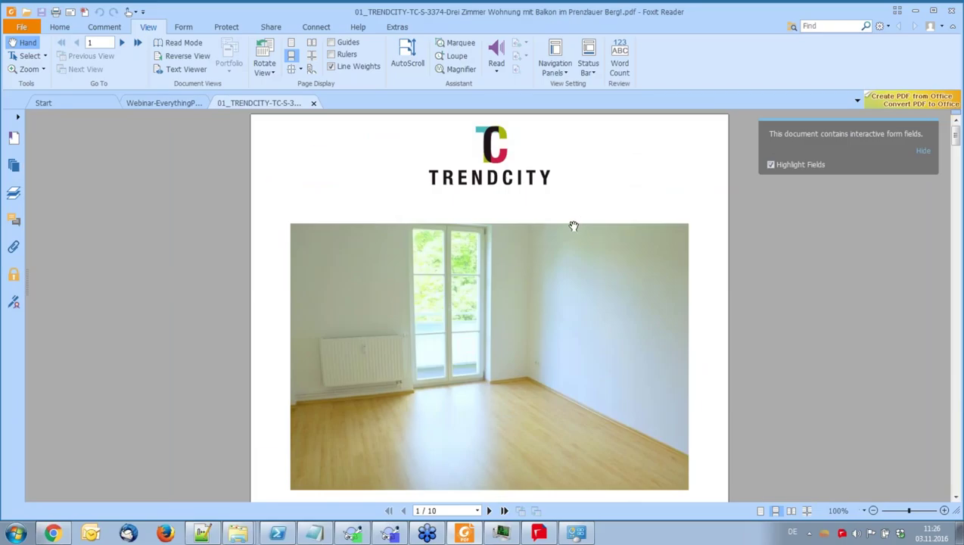
scroll(575, 225, "down", 4)
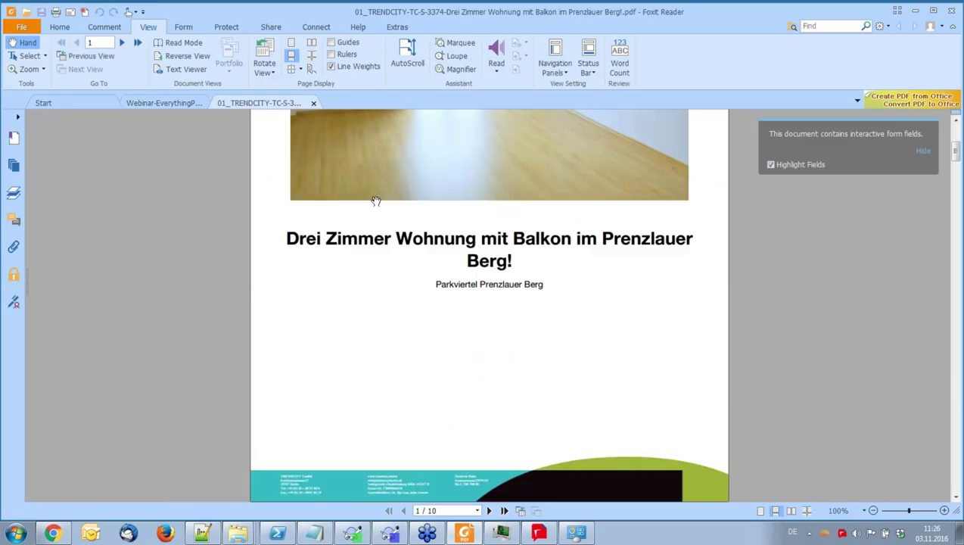
scroll(376, 200, "down", 3)
scroll(376, 201, "down", 6)
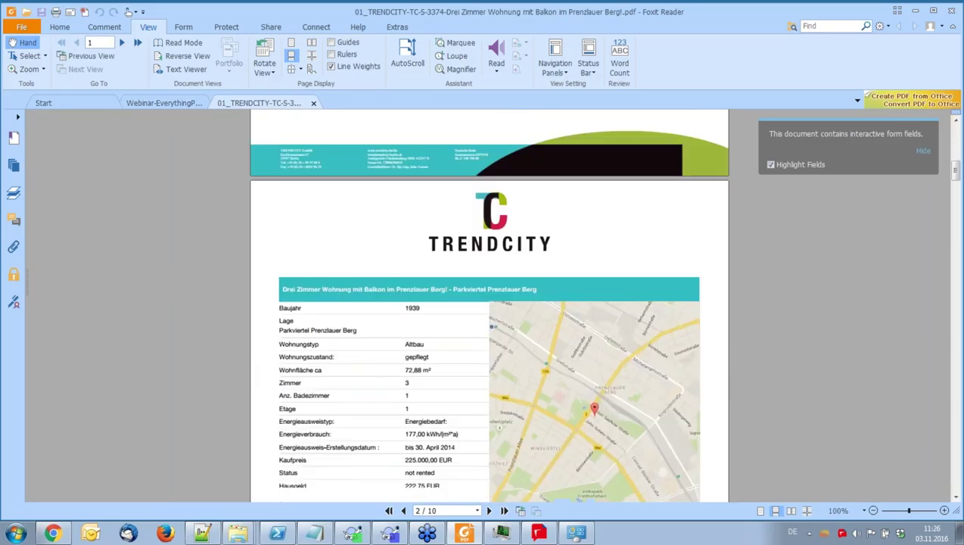
scroll(488, 306, "down", 12)
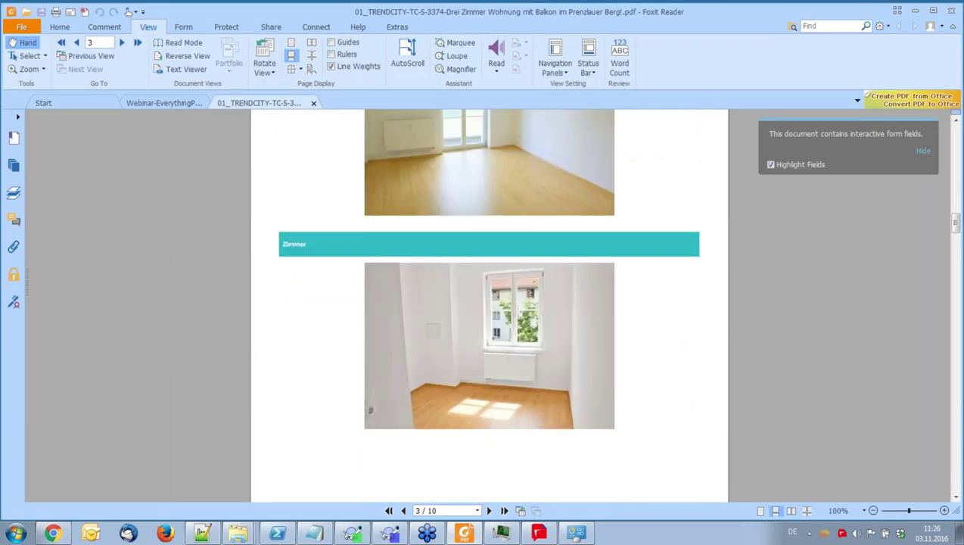
scroll(370, 409, "down", 12)
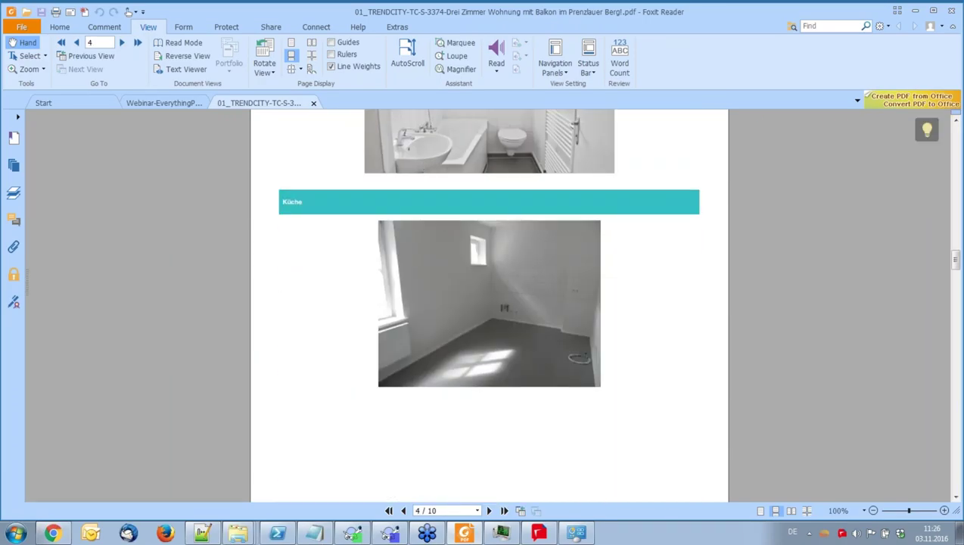
scroll(454, 303, "down", 8)
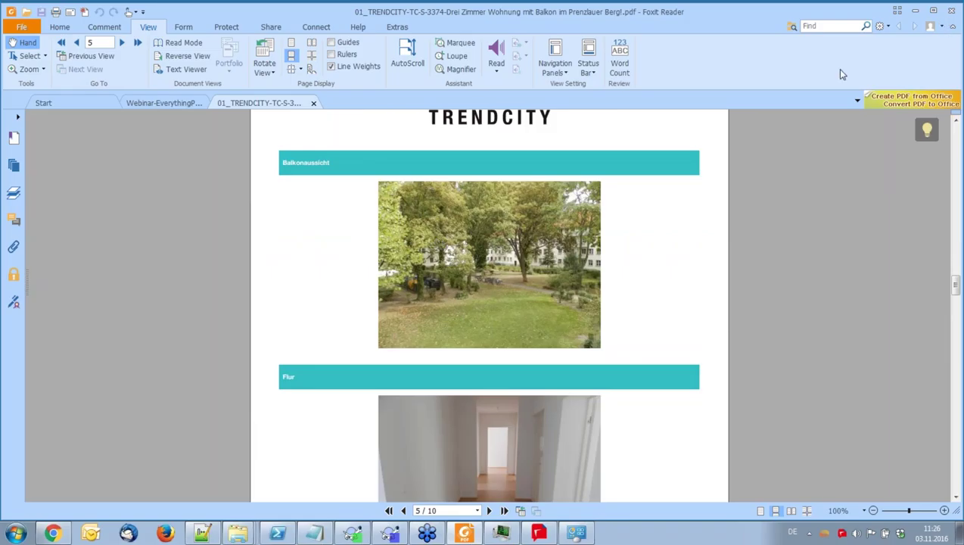
key("ctrl+w")
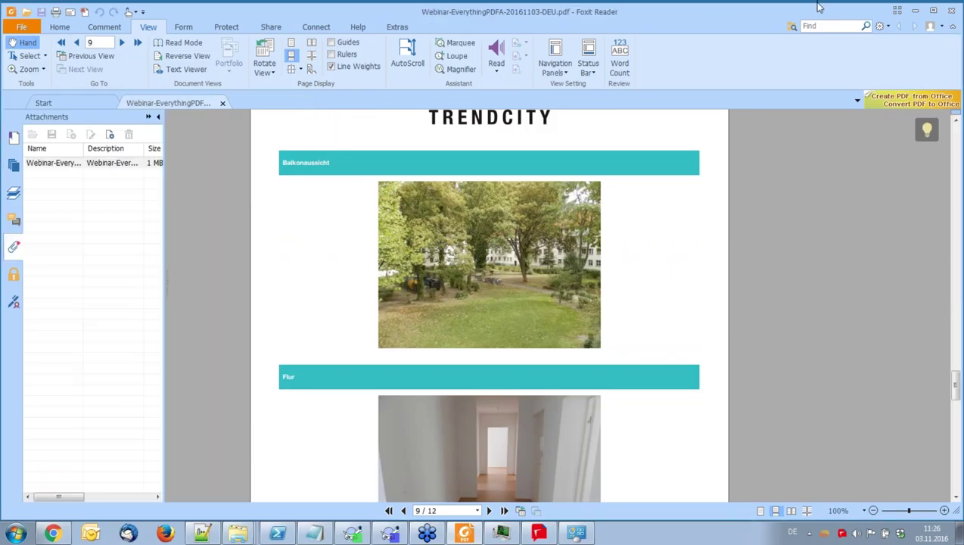
left_click(915, 10)
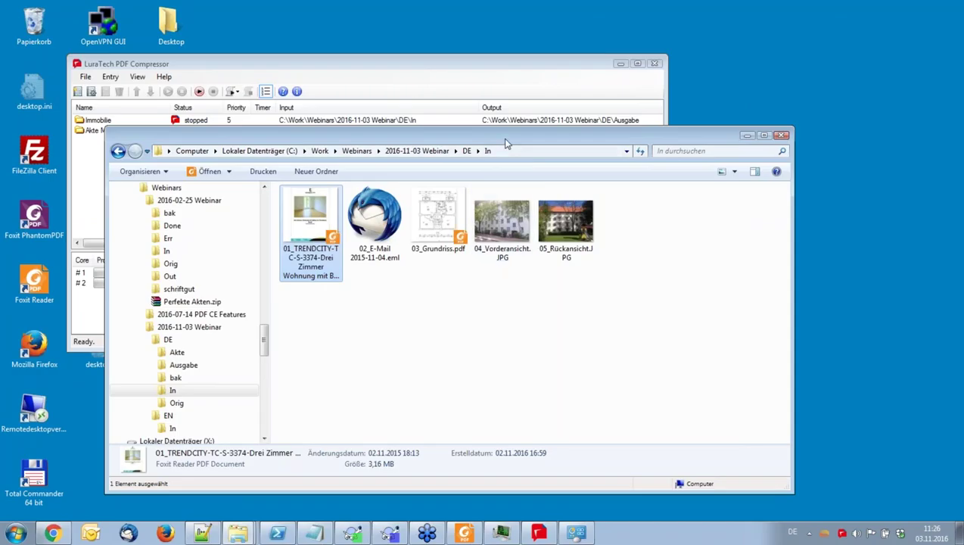
Reopen the 01_TRENDCITY brochure, review the property data and map on page 2, and close it again
left_click_drag(505, 142, 550, 151)
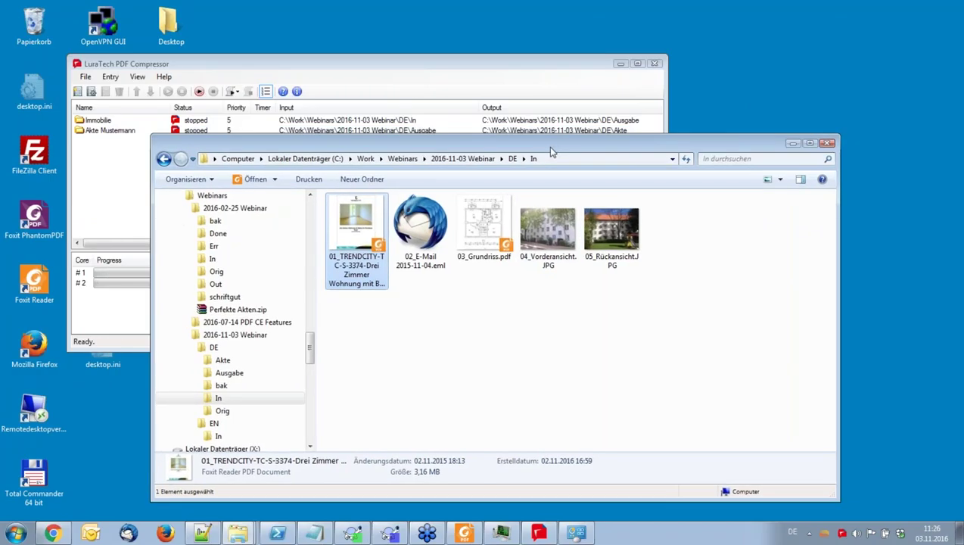
double_click(368, 228)
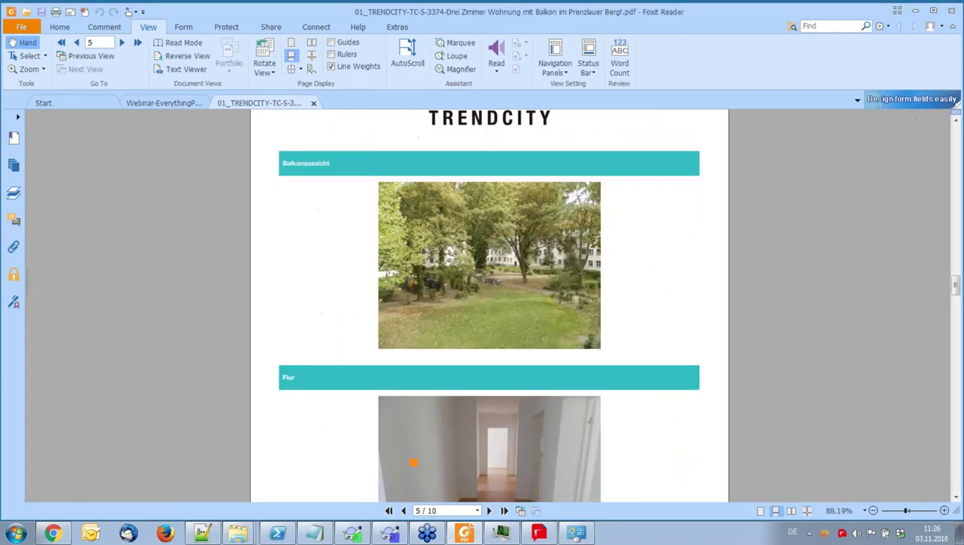
scroll(395, 224, "down", 15)
scroll(397, 225, "up", 10)
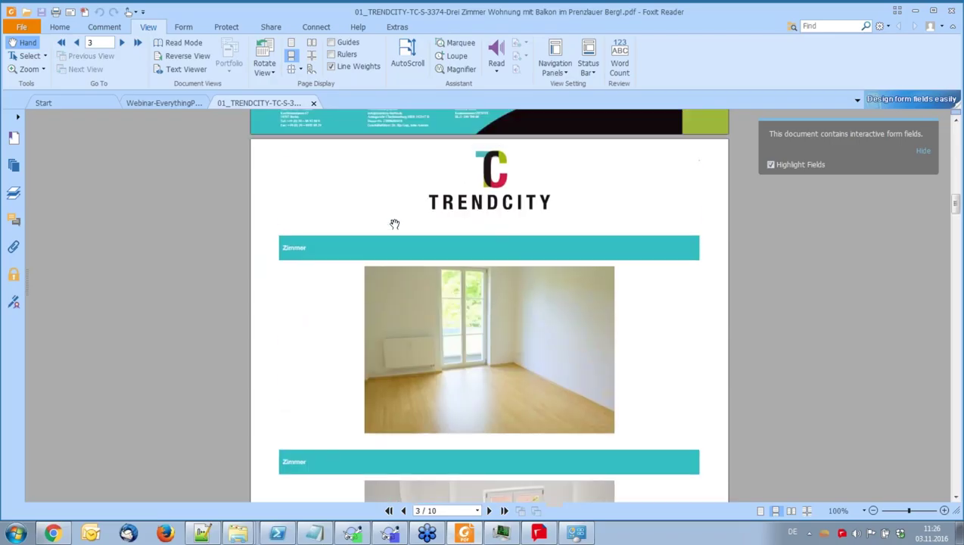
scroll(397, 224, "up", 5)
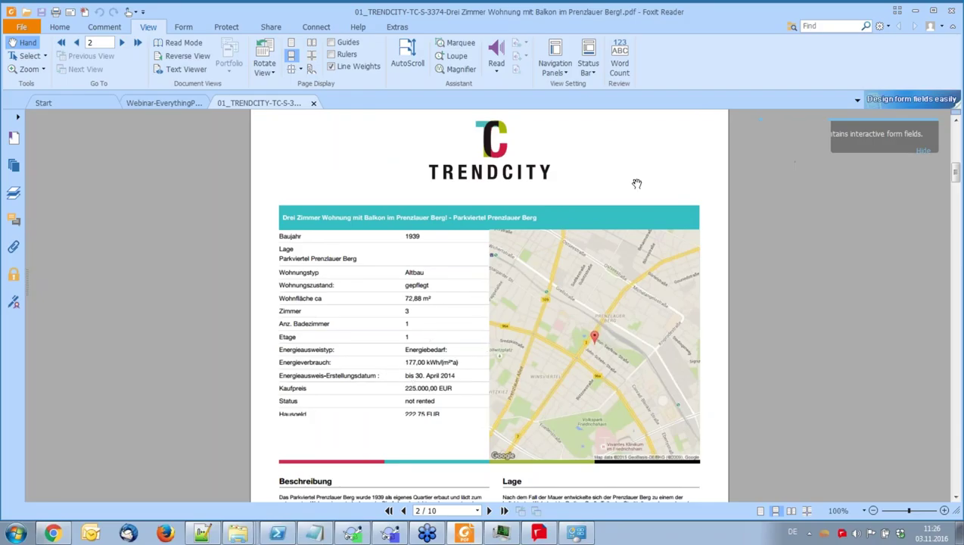
left_click(314, 104)
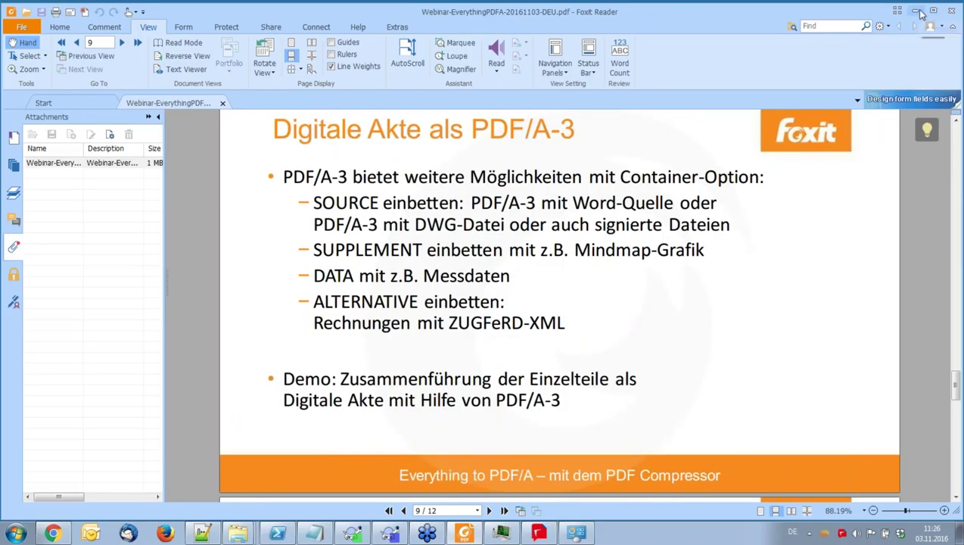
left_click(914, 11)
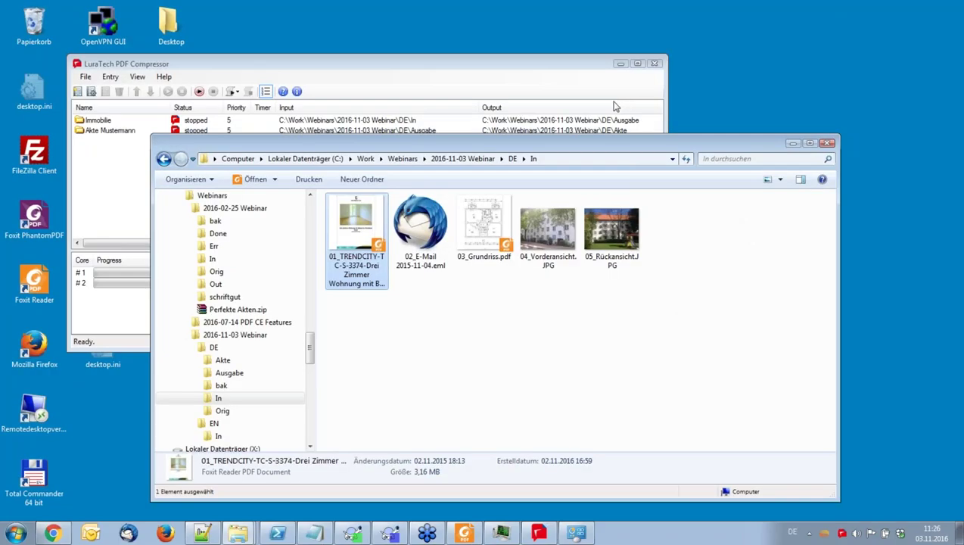
Open 03_Grundriss.pdf, examine the floor plan at 200% down to its lower edge, and close it
left_click_drag(603, 152, 619, 158)
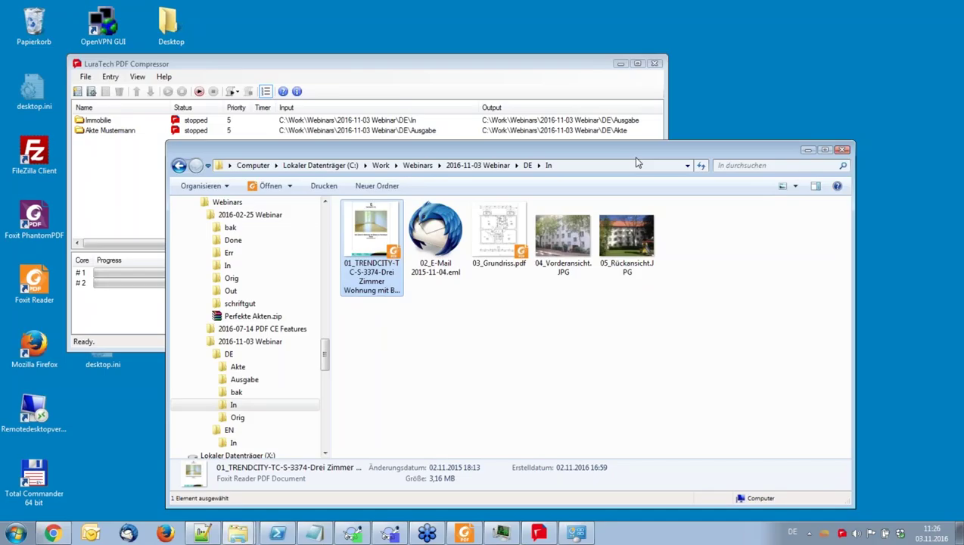
double_click(510, 229)
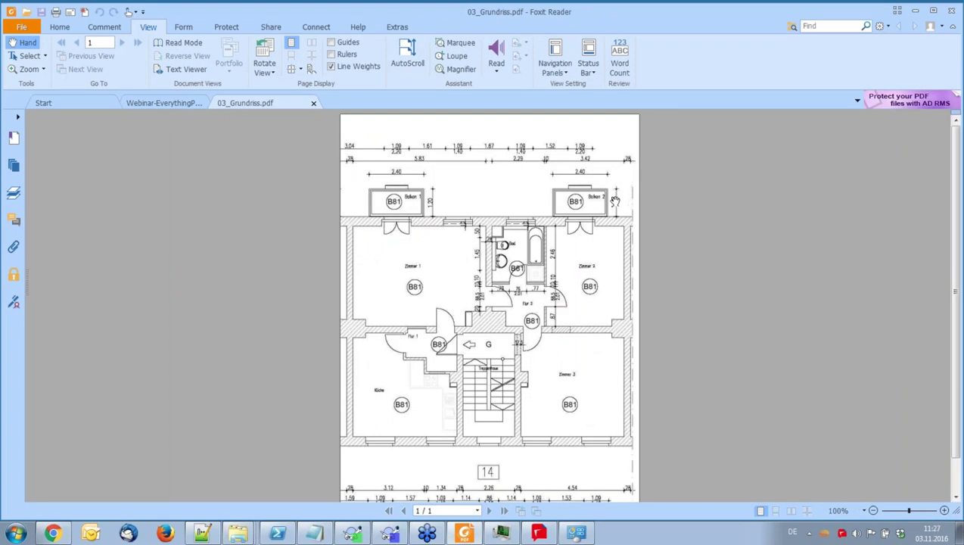
scroll(609, 185, "up", 4)
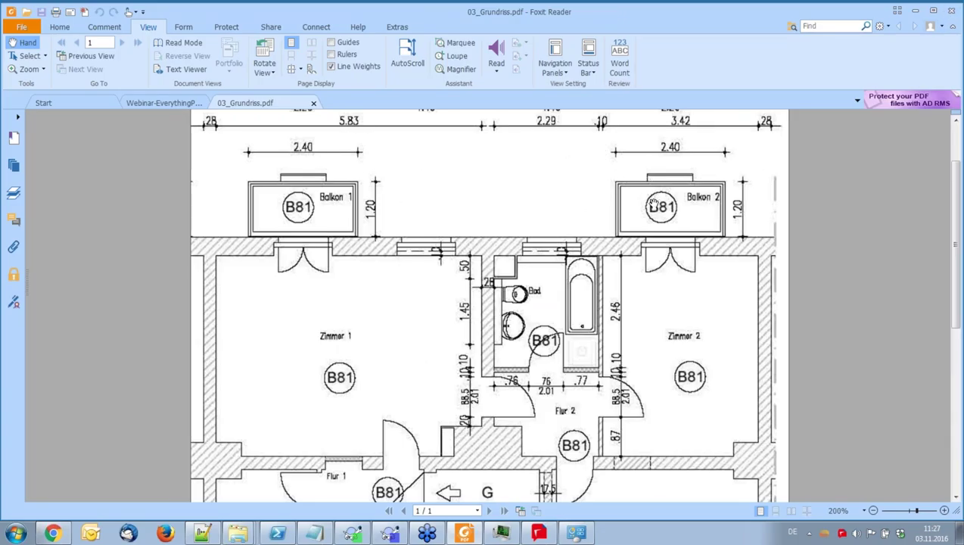
scroll(671, 212, "down", 4)
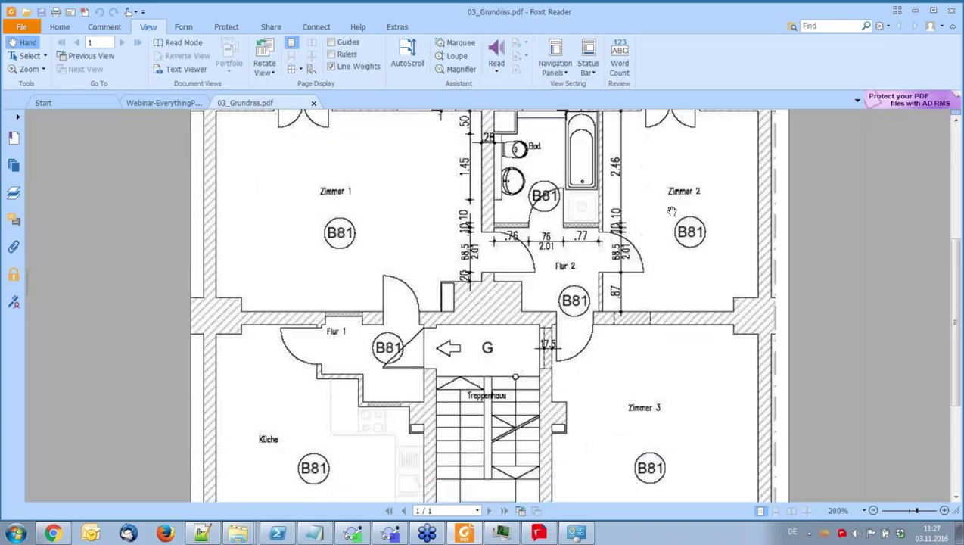
scroll(671, 212, "down", 5)
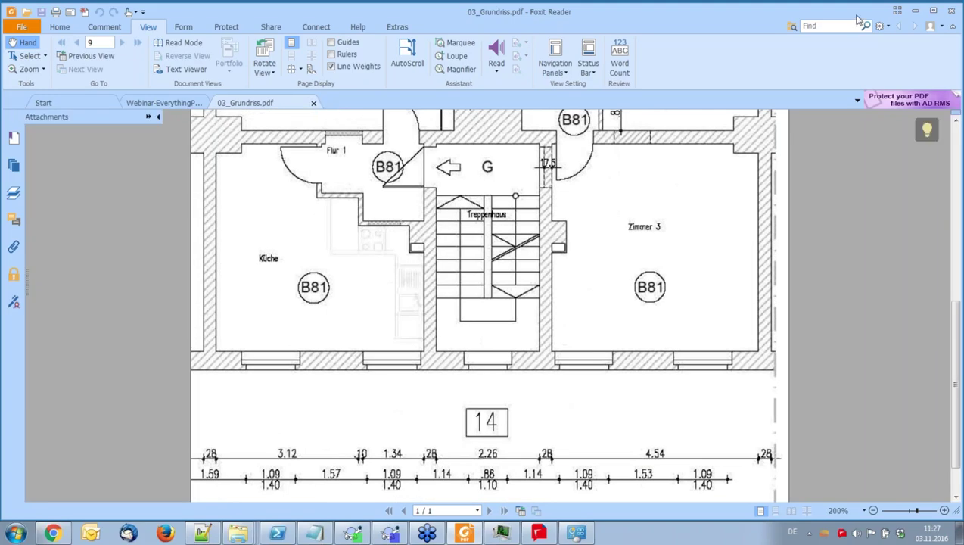
left_click(951, 10)
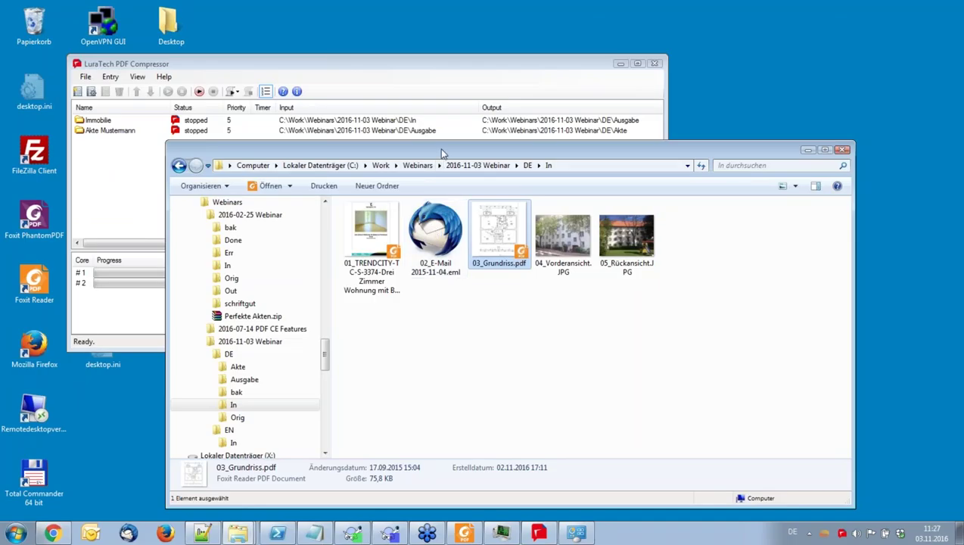
Open the e-mail 02_E-Mail 2015-11-04.eml in Thunderbird and review the list of requested documents in the quoted message
left_click_drag(441, 150, 473, 148)
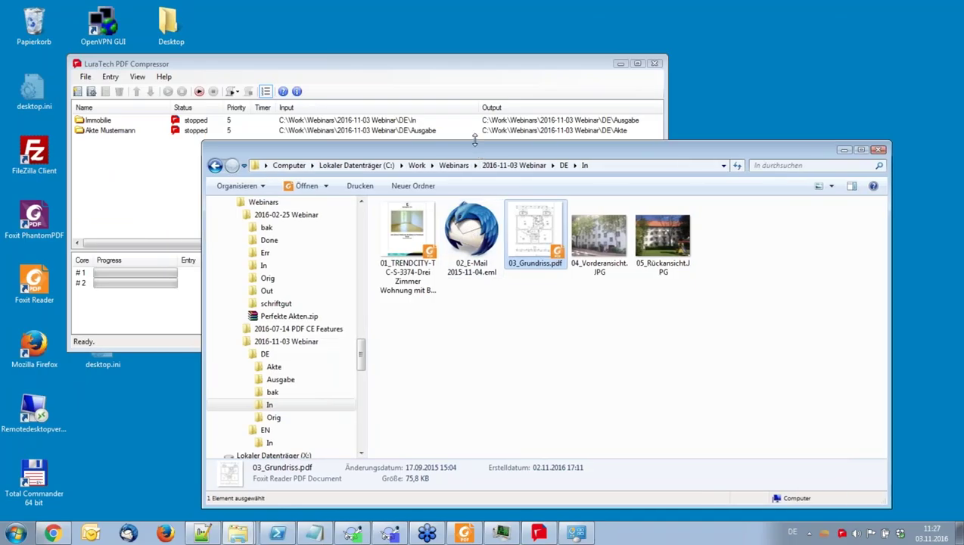
left_click(469, 231)
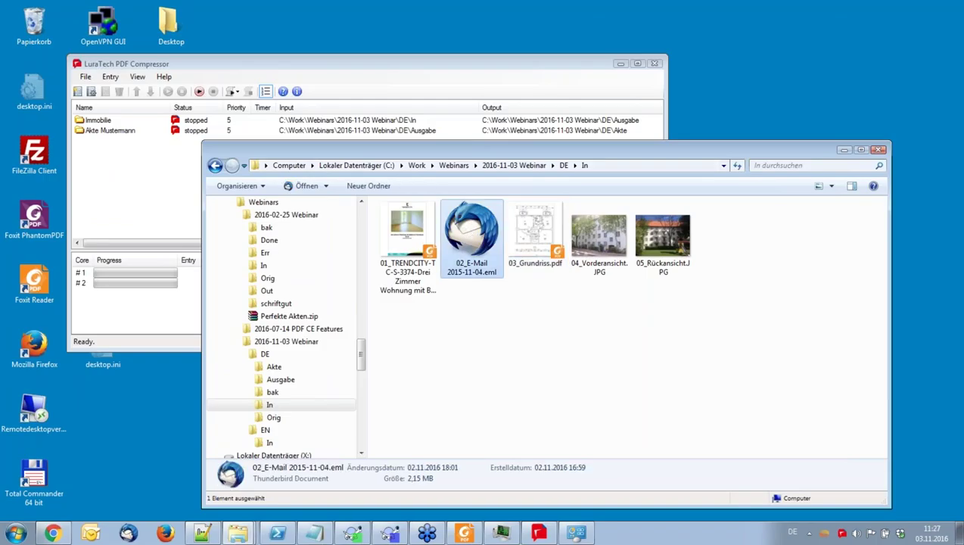
double_click(495, 268)
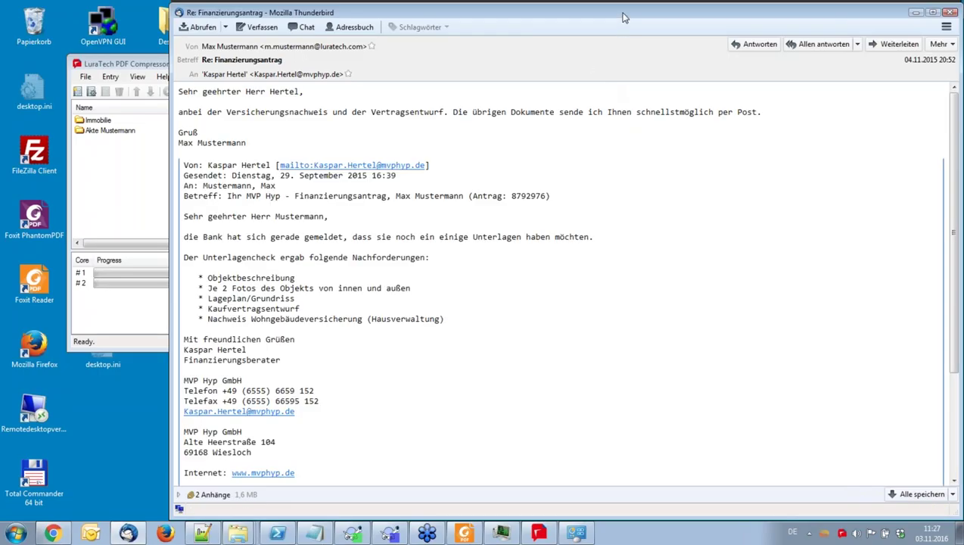
left_click_drag(622, 17, 535, 22)
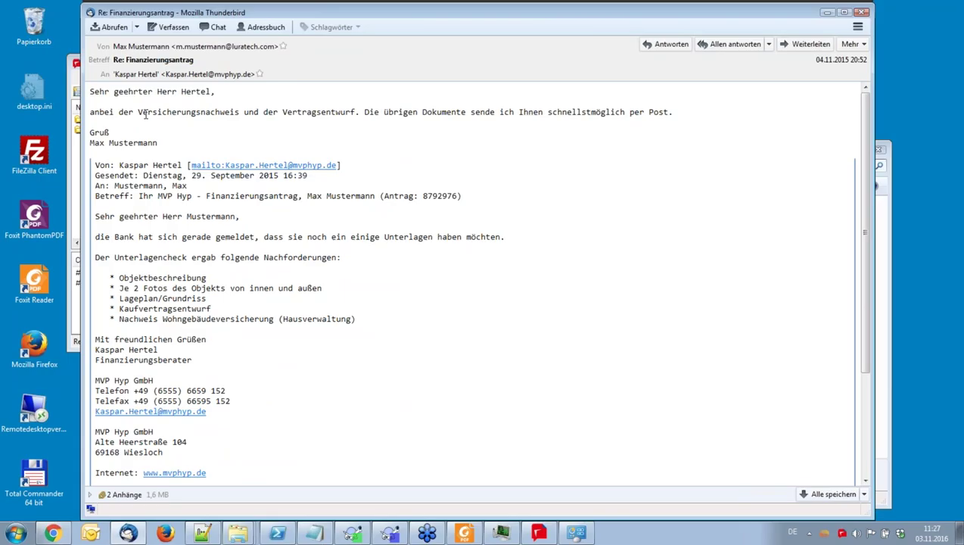
left_click_drag(94, 217, 243, 221)
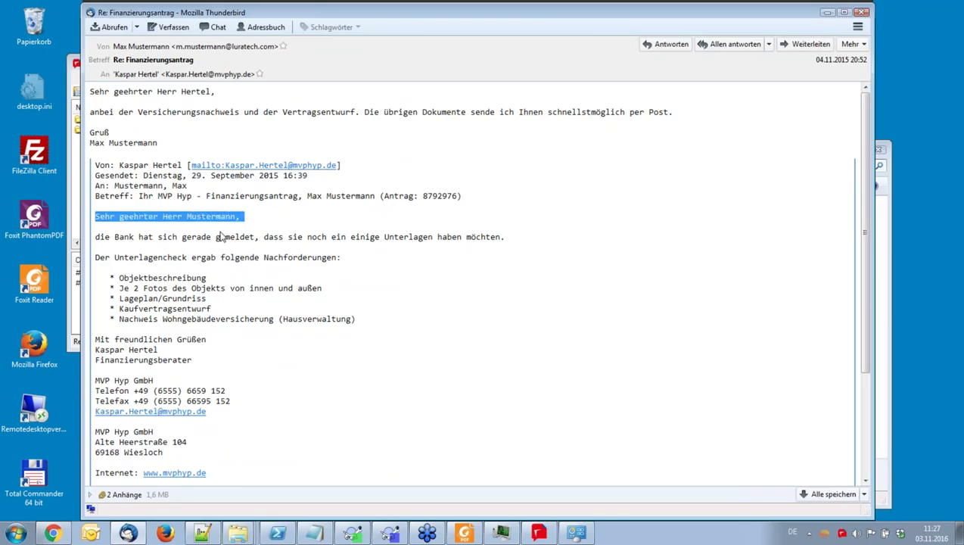
left_click_drag(105, 277, 236, 286)
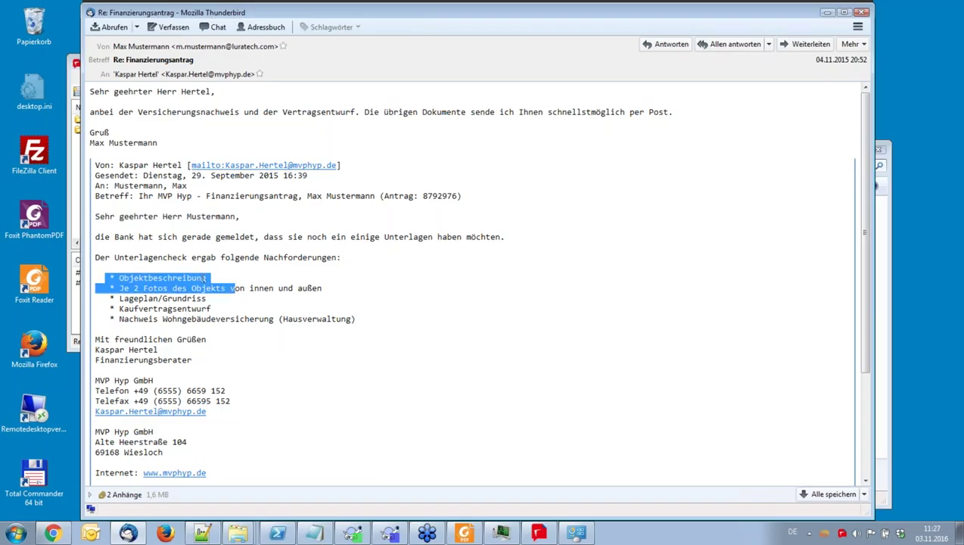
left_click(198, 278)
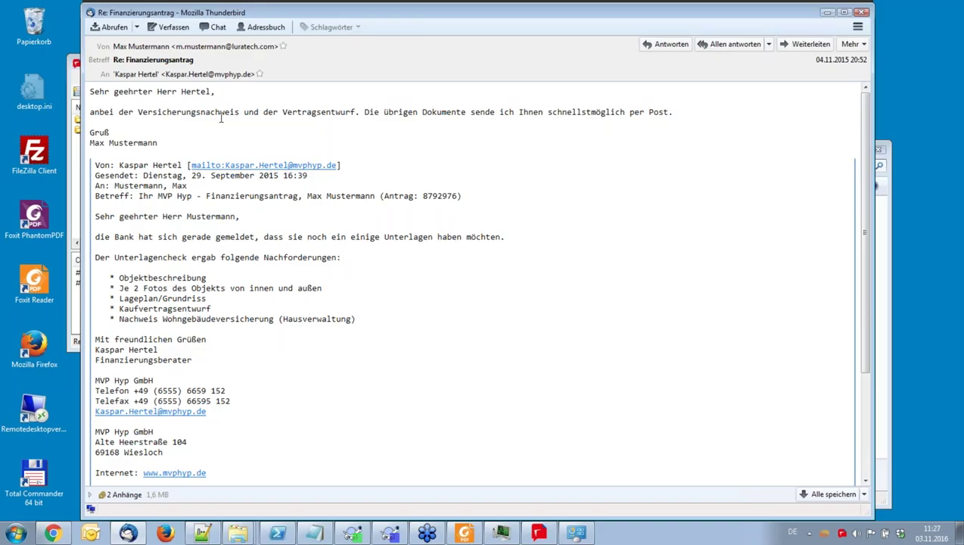
Highlight "Versicherungsnachweis und der Vertragsentwurf" in the reply, expand the attachment list and select MUSTER WSI - NAK (NEU).docx
left_click_drag(137, 112, 354, 112)
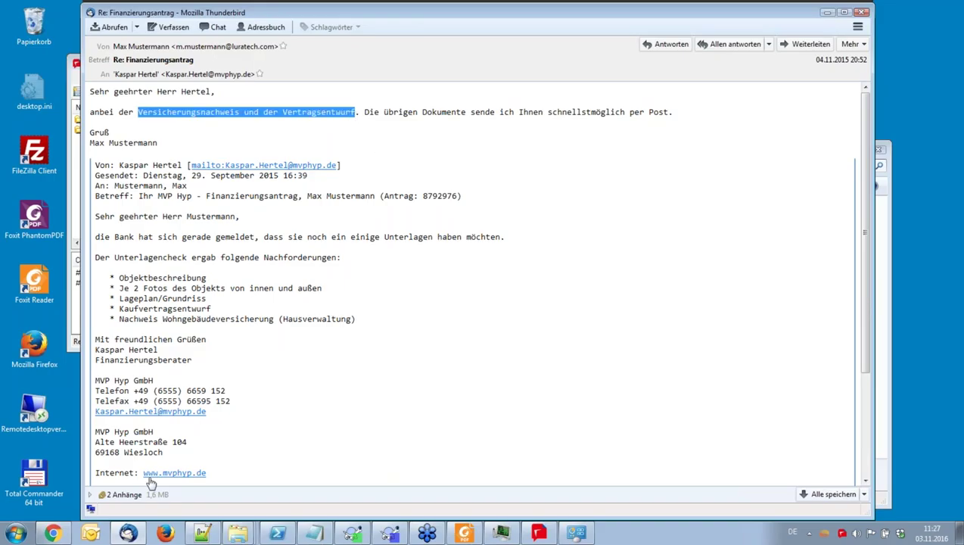
left_click(90, 493)
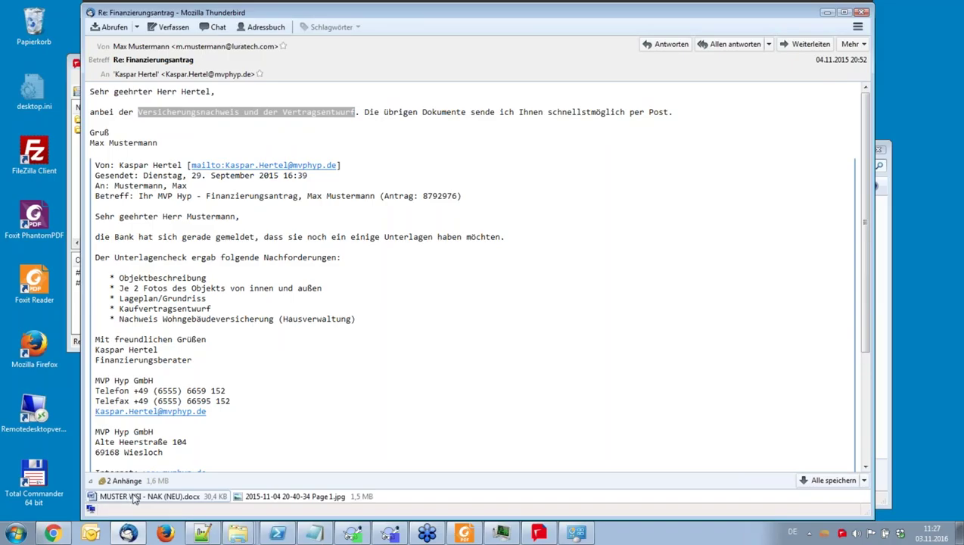
left_click(180, 499)
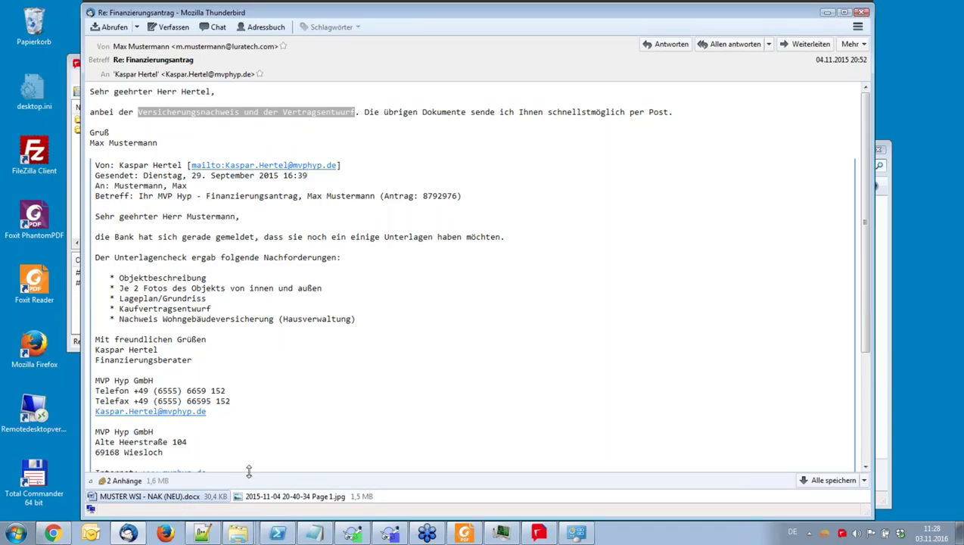
Open the attachment MUSTER WSI - NAK (NEU).docx in Word, review the contract draft through page 2, and close it
left_click(866, 266)
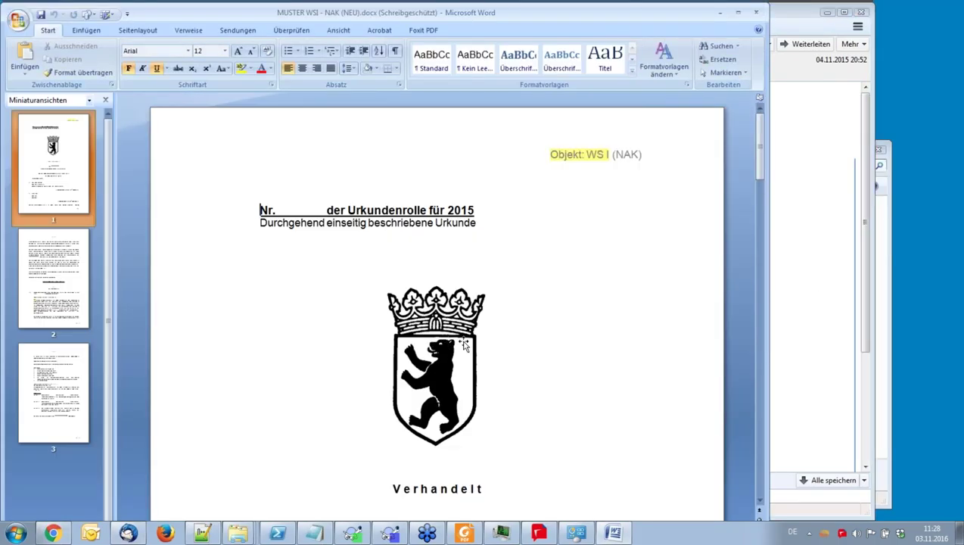
scroll(453, 334, "down", 7)
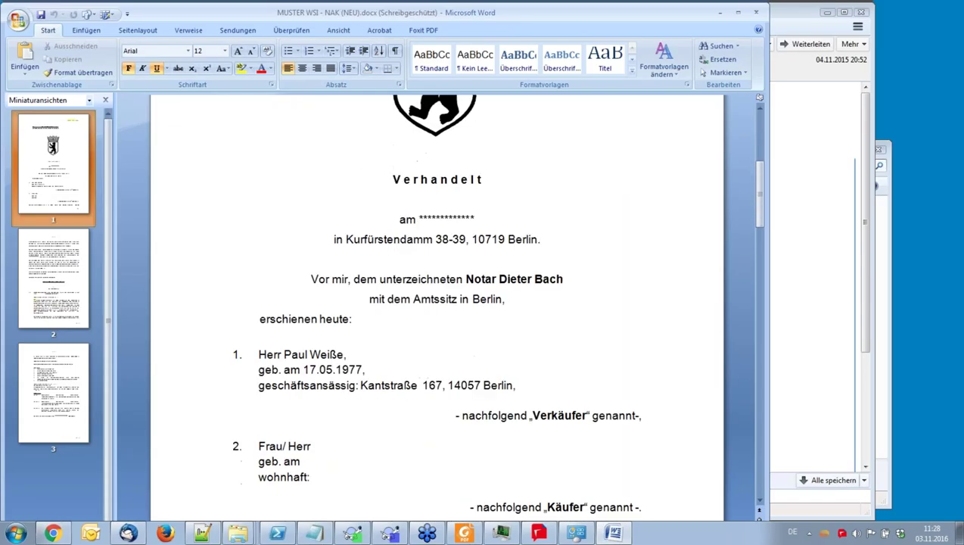
scroll(437, 302, "down", 2)
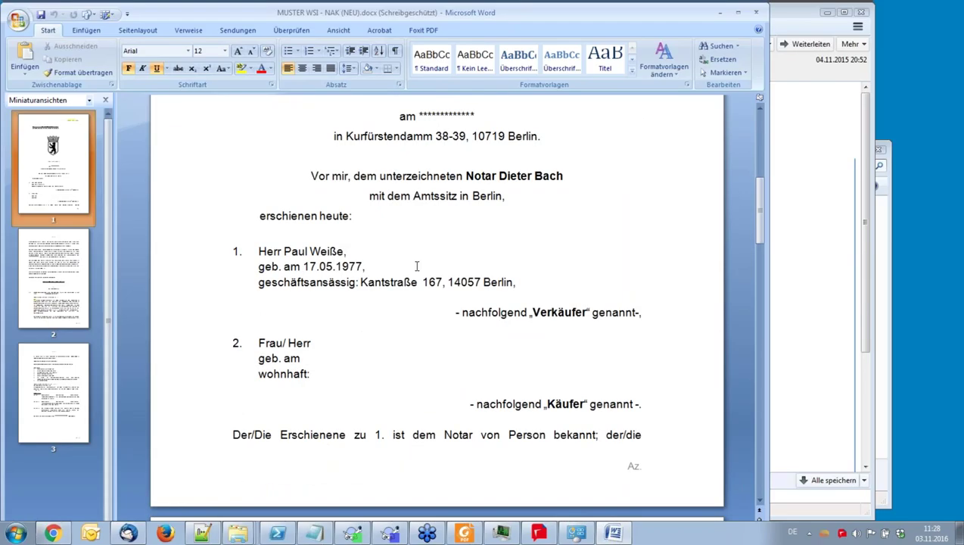
scroll(416, 266, "down", 10)
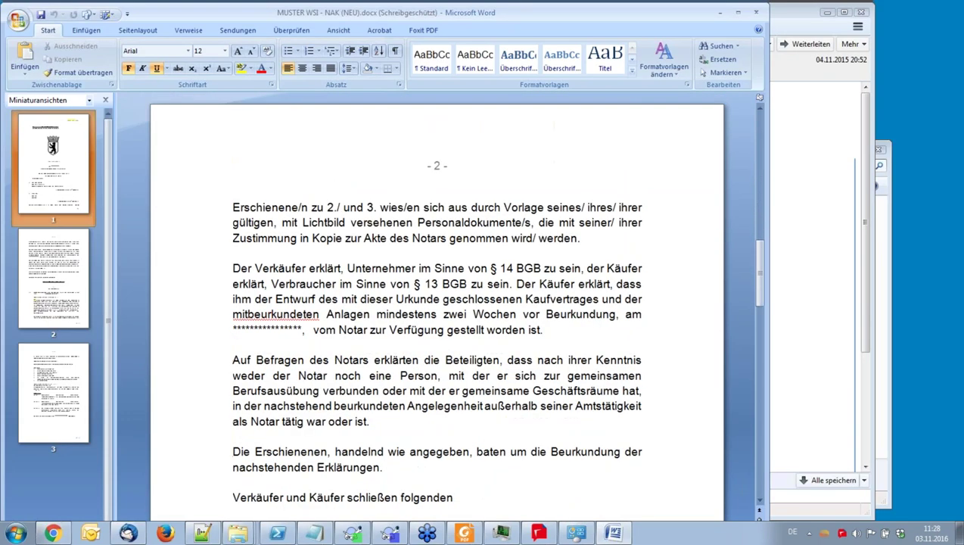
scroll(437, 302, "down", 3)
scroll(437, 302, "up", 4)
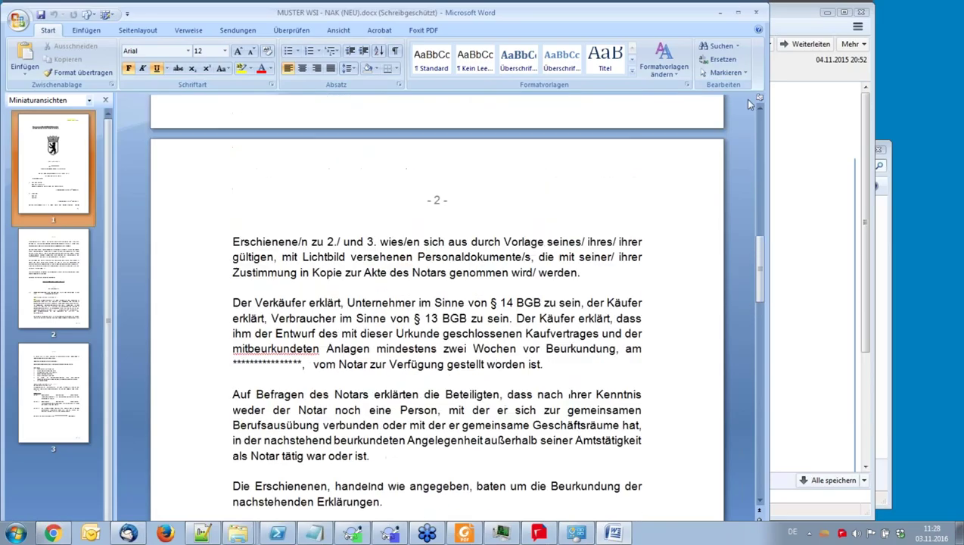
left_click(756, 14)
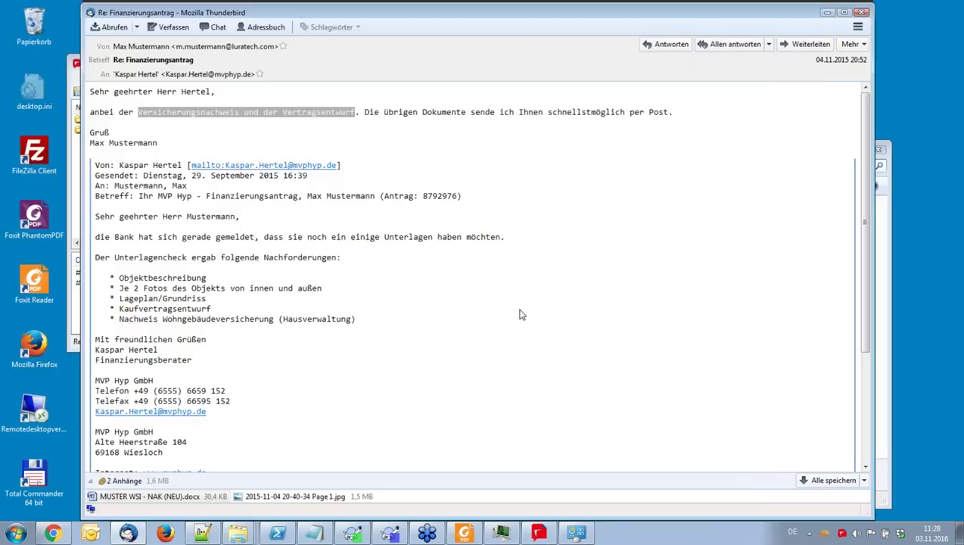
double_click(293, 497)
left_click(881, 264)
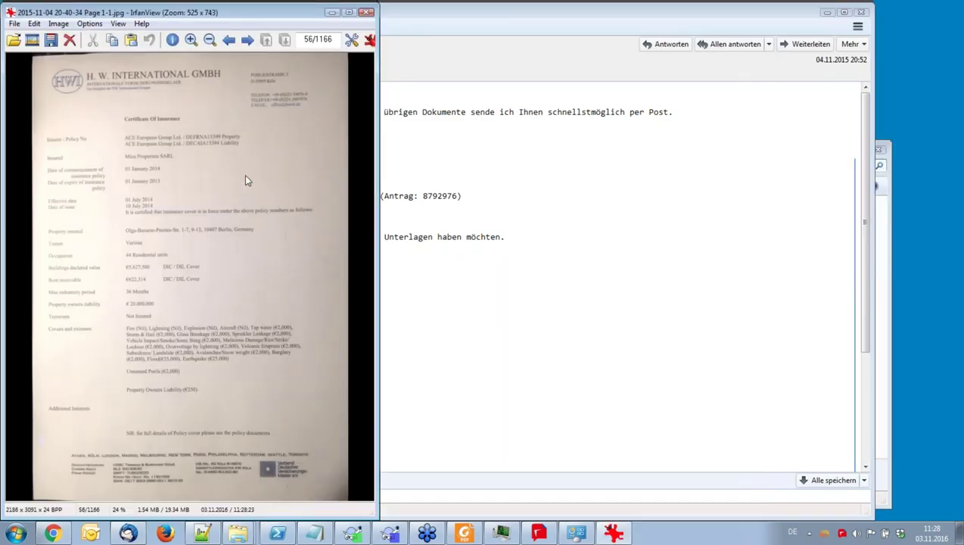
scroll(243, 177, "up", 2)
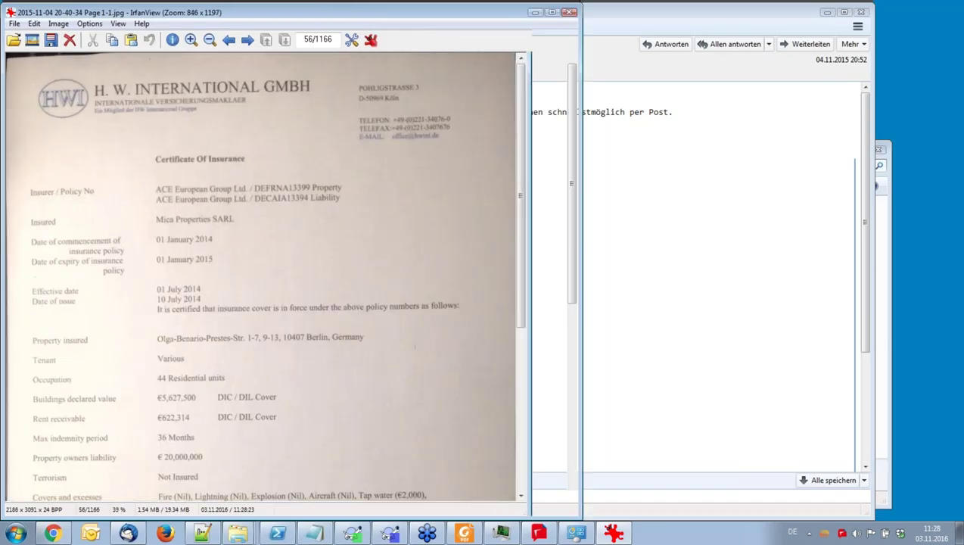
scroll(241, 183, "up", 1)
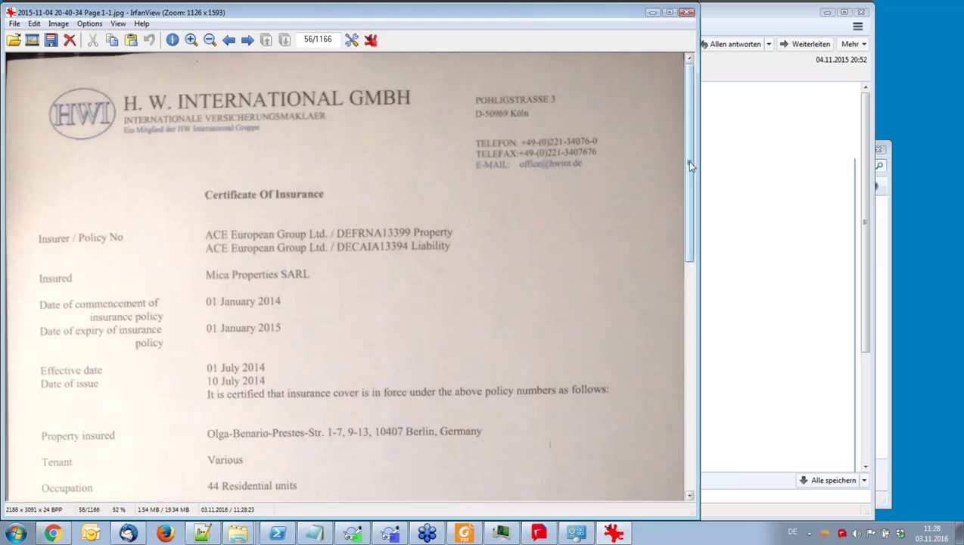
mouse_move(689, 165)
left_mouse_down()
mouse_move(690, 333)
mouse_move(697, 150)
left_mouse_up()
left_click_drag(689, 129, 689, 355)
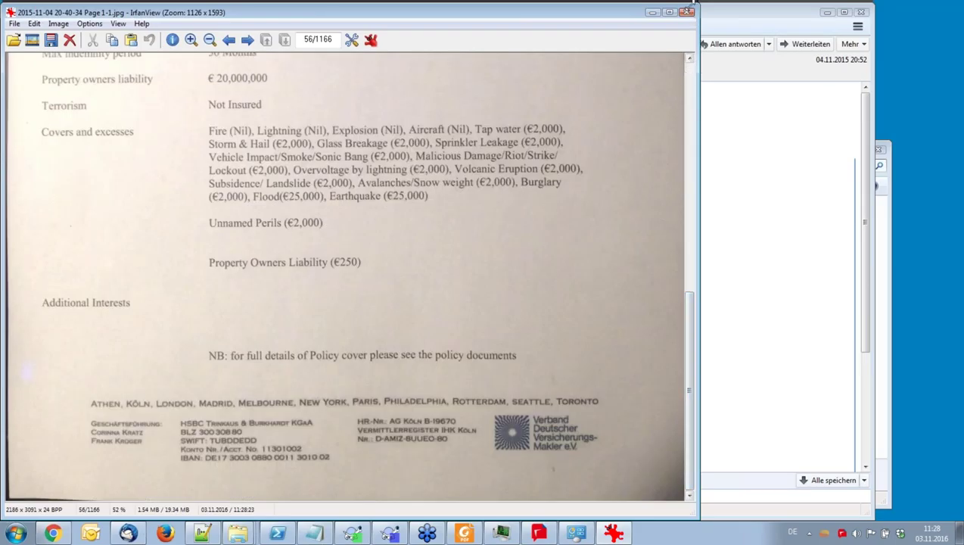
left_click(687, 13)
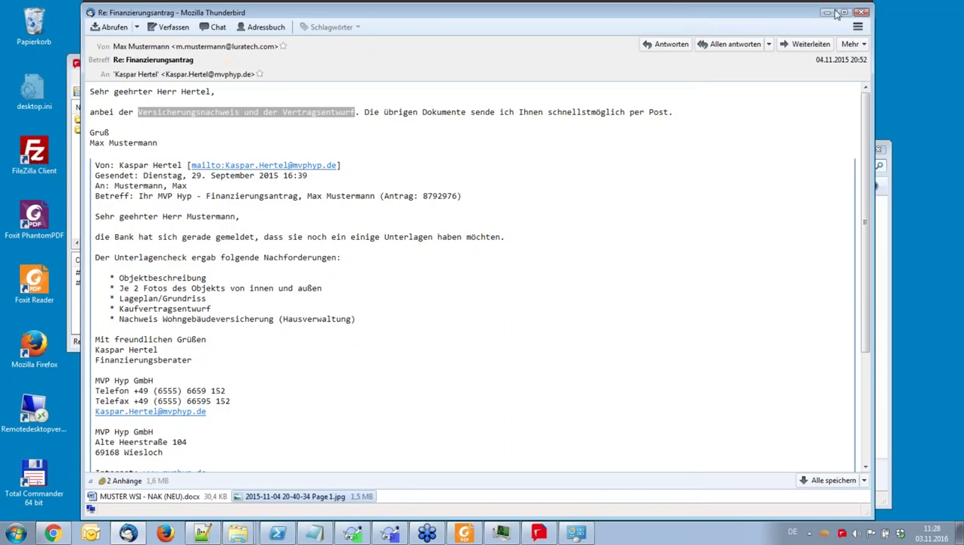
left_click(863, 12)
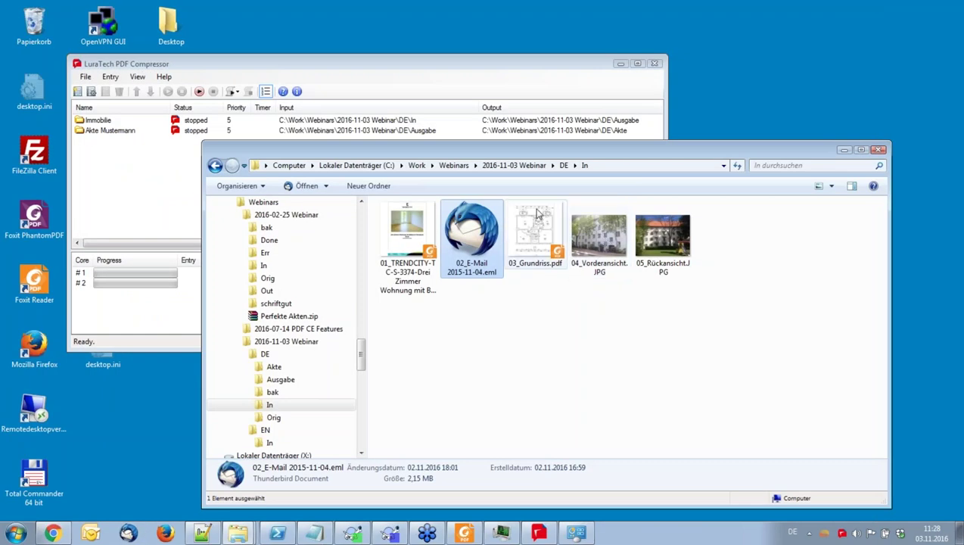
View the photos 04_Vorderansicht.JPG and 05_Rückansicht.JPG in the In folder and close the photo viewer
double_click(606, 245)
key("Right")
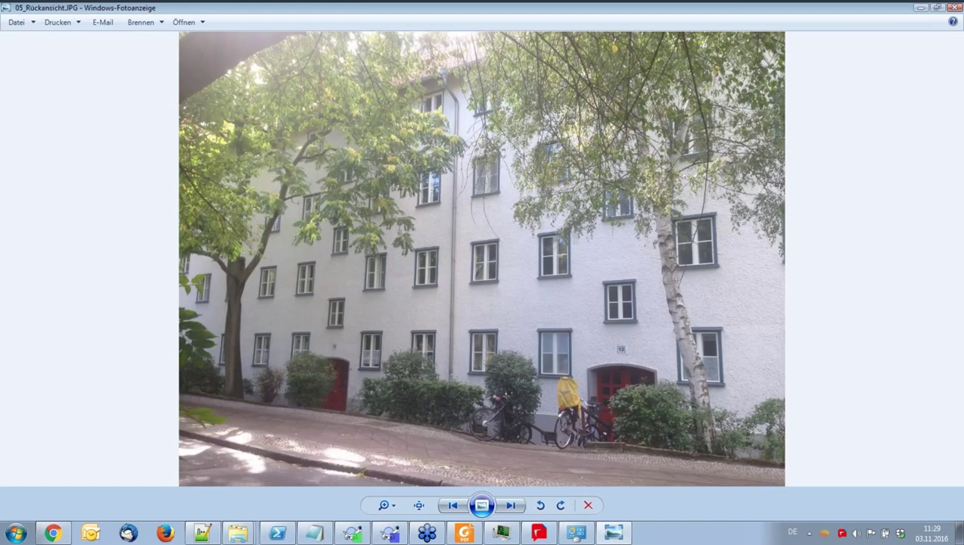
left_click(954, 7)
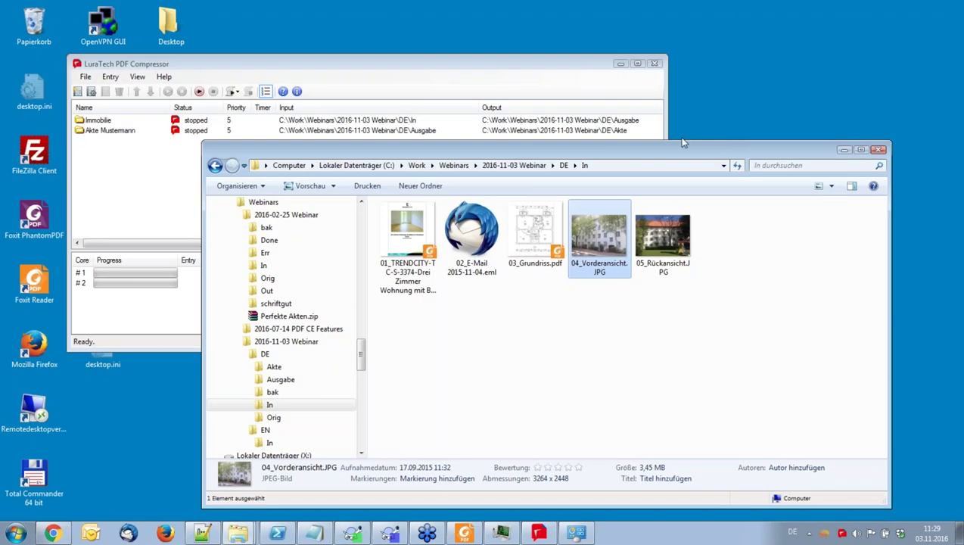
Move the PDF Compressor window higher on the desktop, start the Immobilie job, and bring the In folder back to the front
left_click(496, 66)
left_click_drag(497, 67, 498, 43)
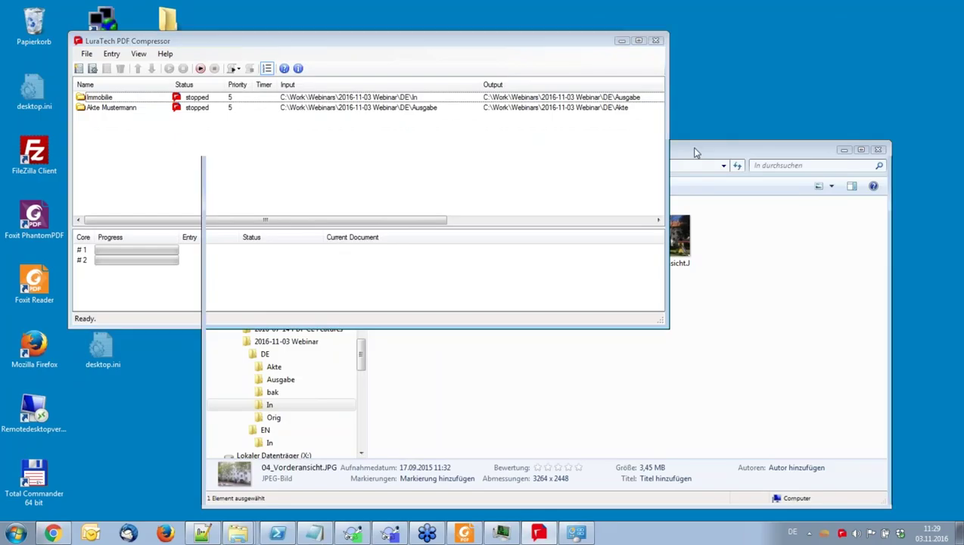
left_click(695, 151)
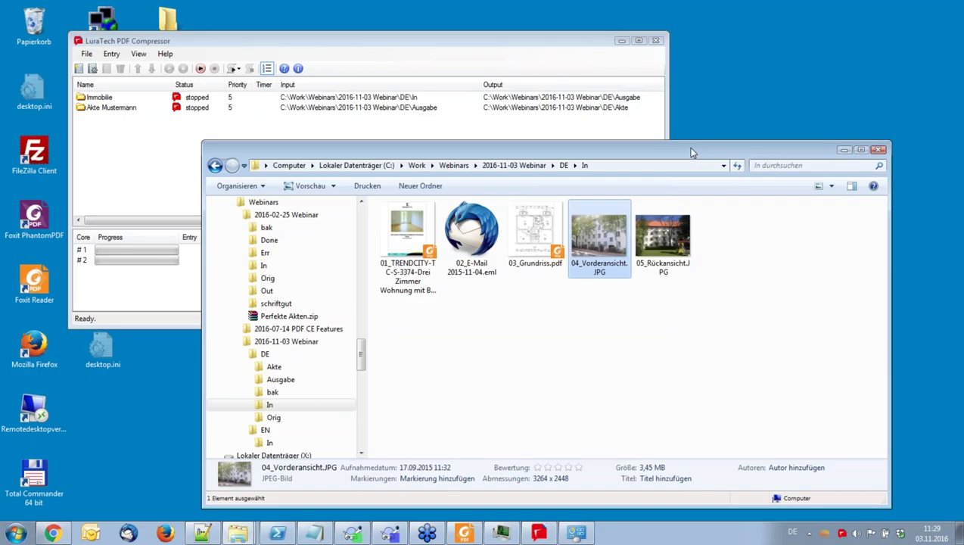
left_click(118, 98)
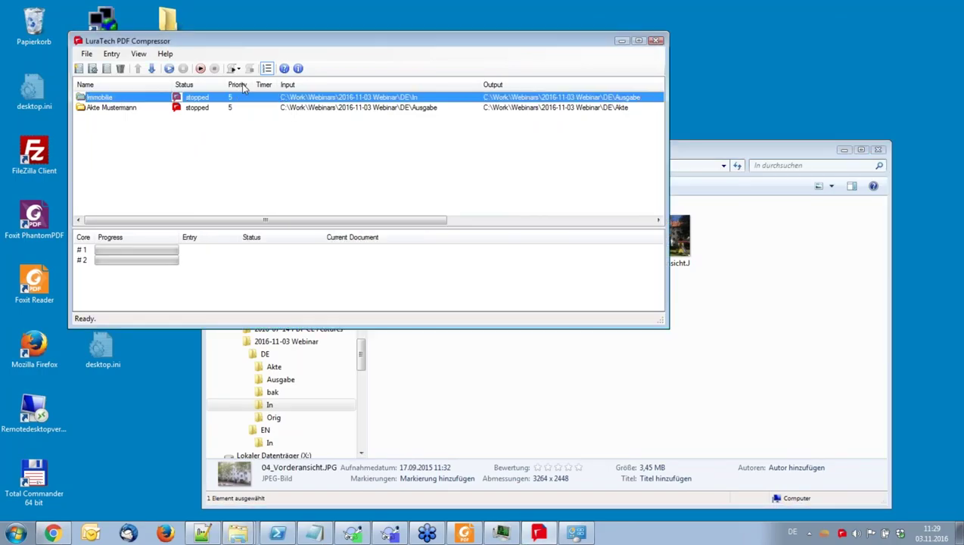
left_click(169, 69)
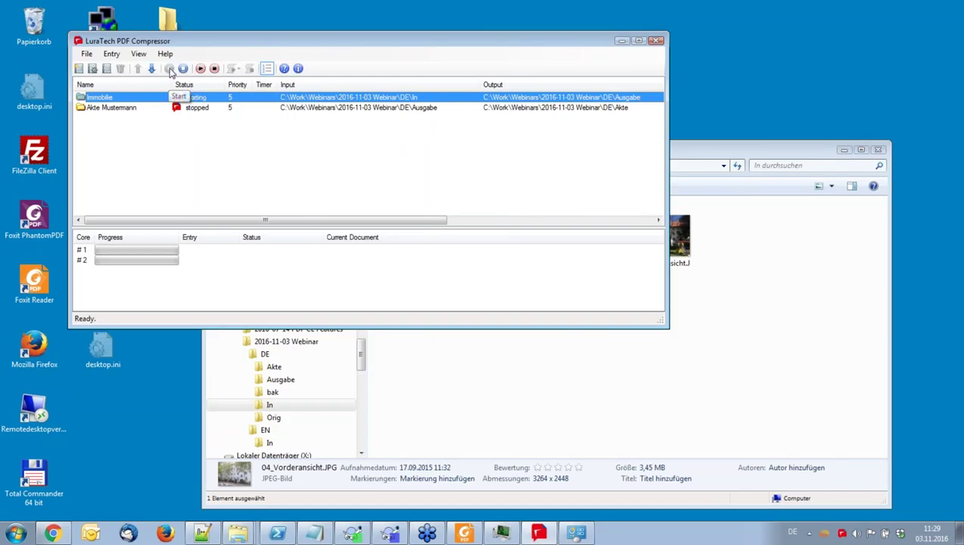
left_click(726, 156)
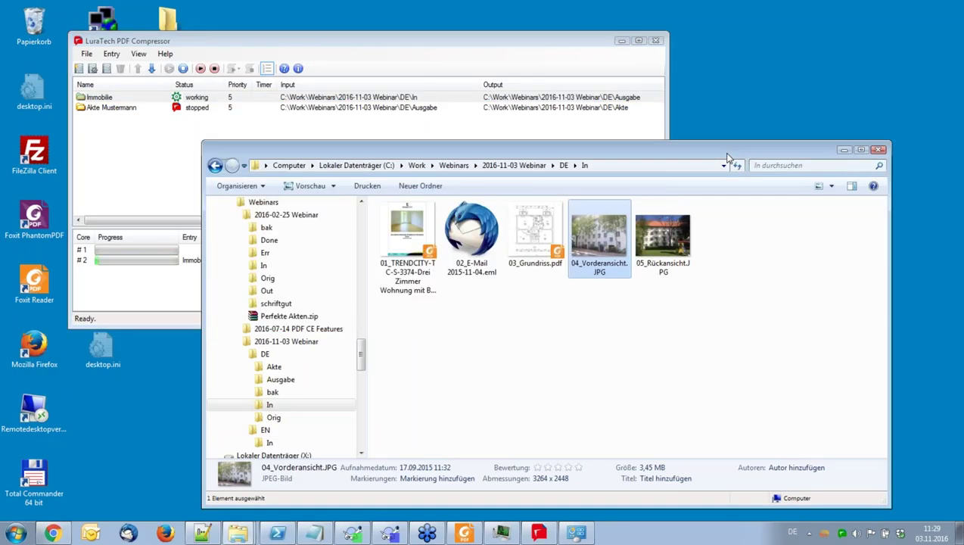
Open the properties of the Immobilie job, place the dialog clear of the progress list, and review the input and output settings
double_click(149, 101)
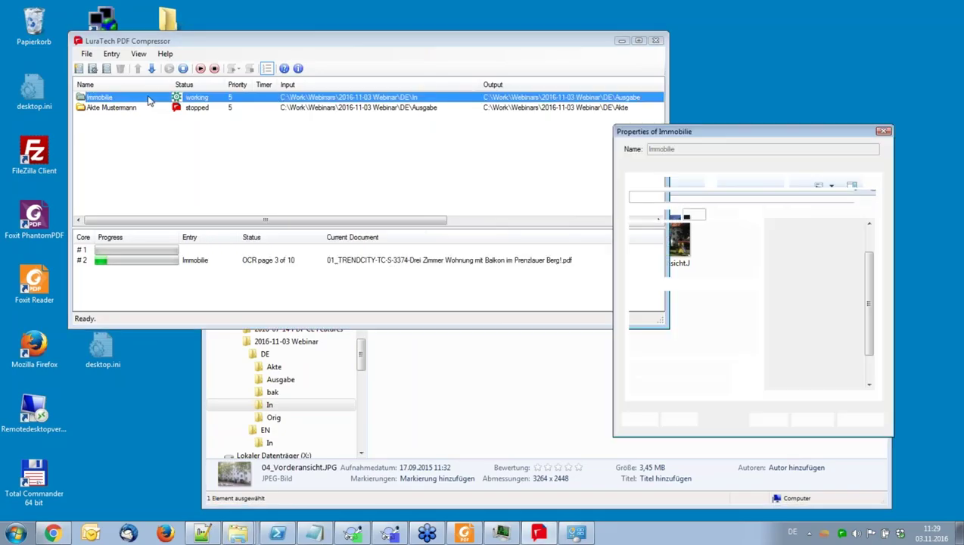
left_click_drag(737, 136, 442, 101)
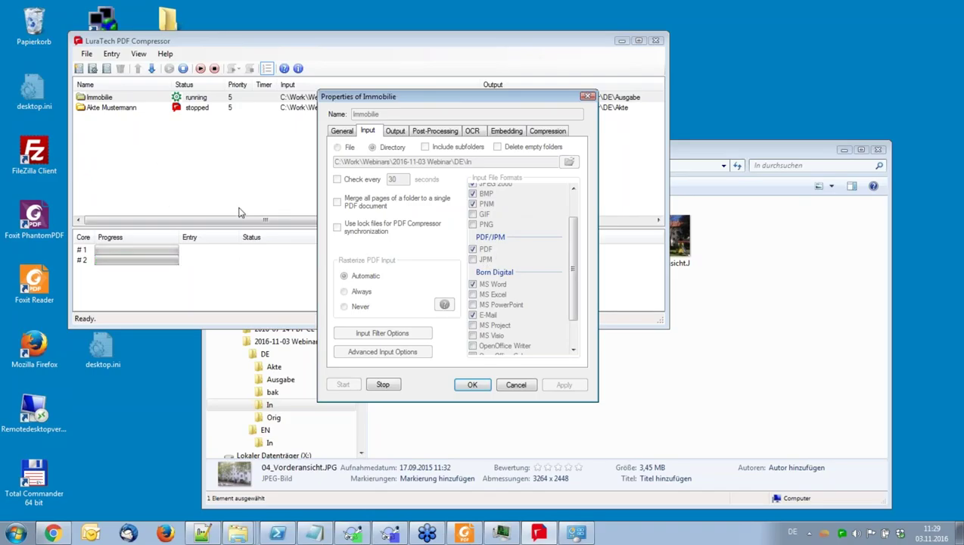
left_click_drag(377, 99, 397, 123)
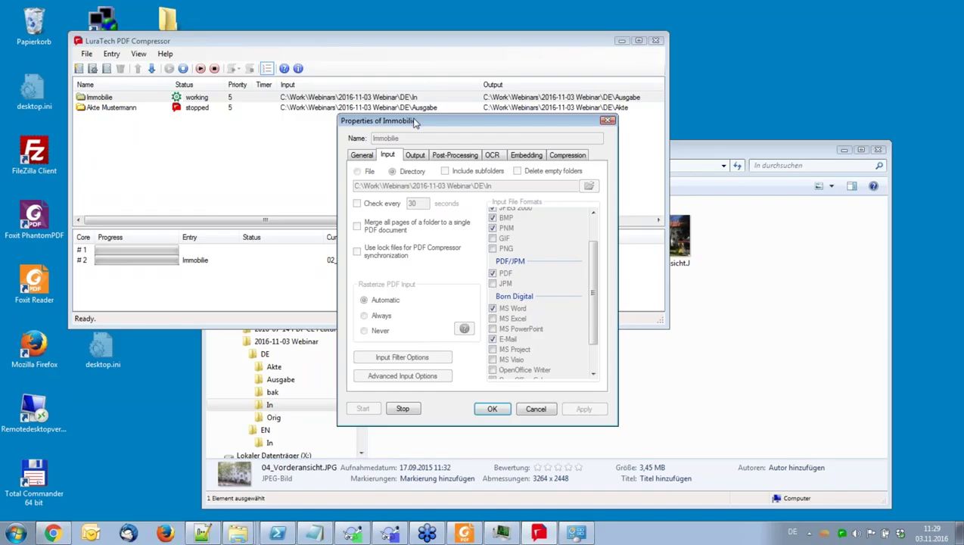
left_click_drag(414, 123, 502, 102)
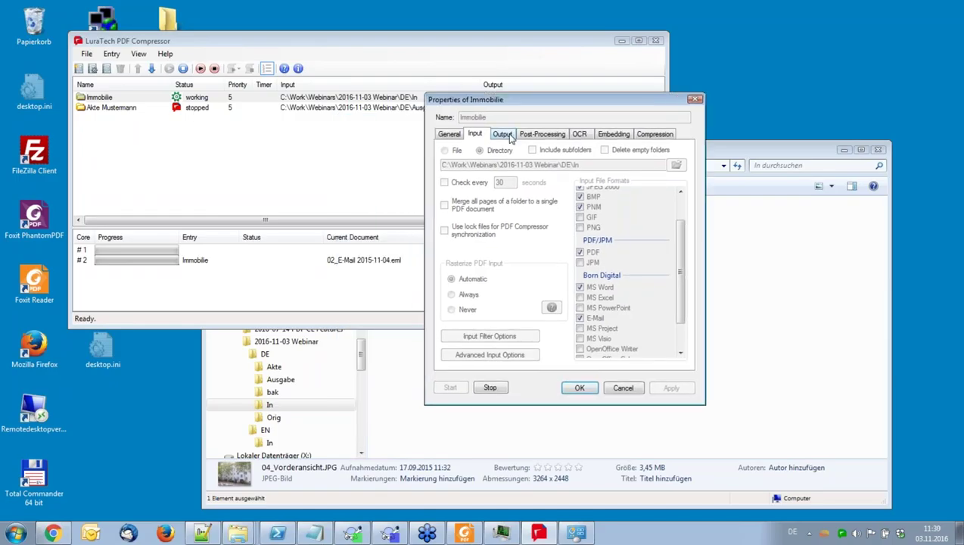
left_click(503, 134)
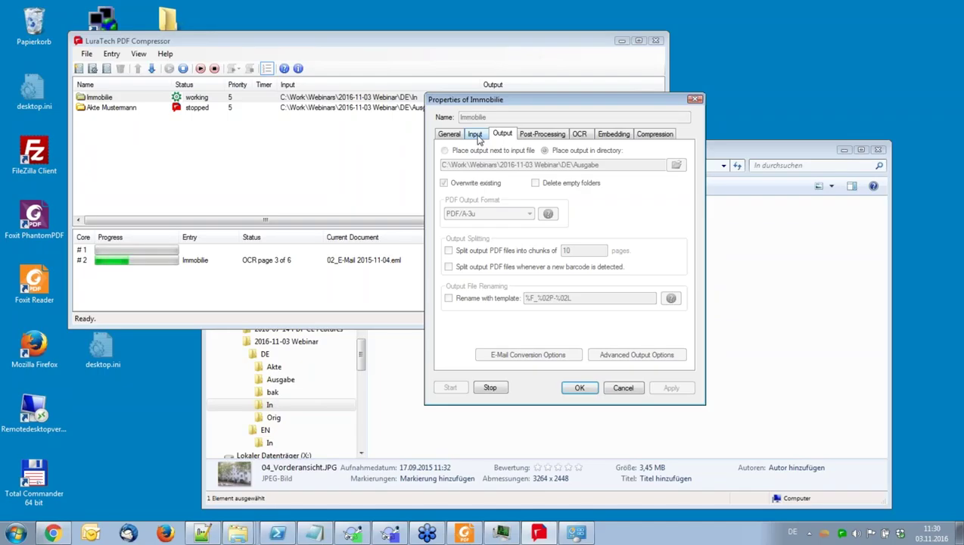
Examine the Immobilie job's complete list of input file formats, from Born Digital back up to Raster Images
left_click(475, 135)
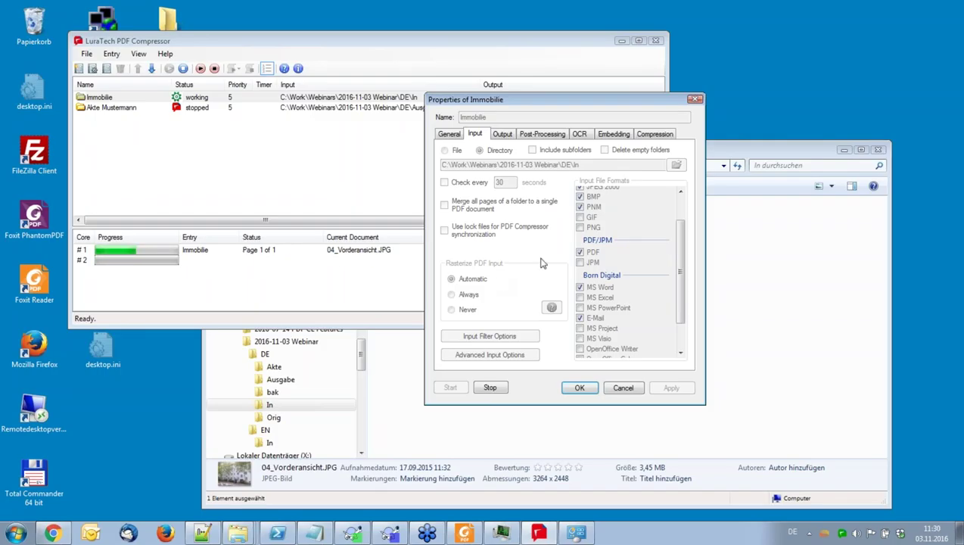
left_click_drag(680, 242, 681, 276)
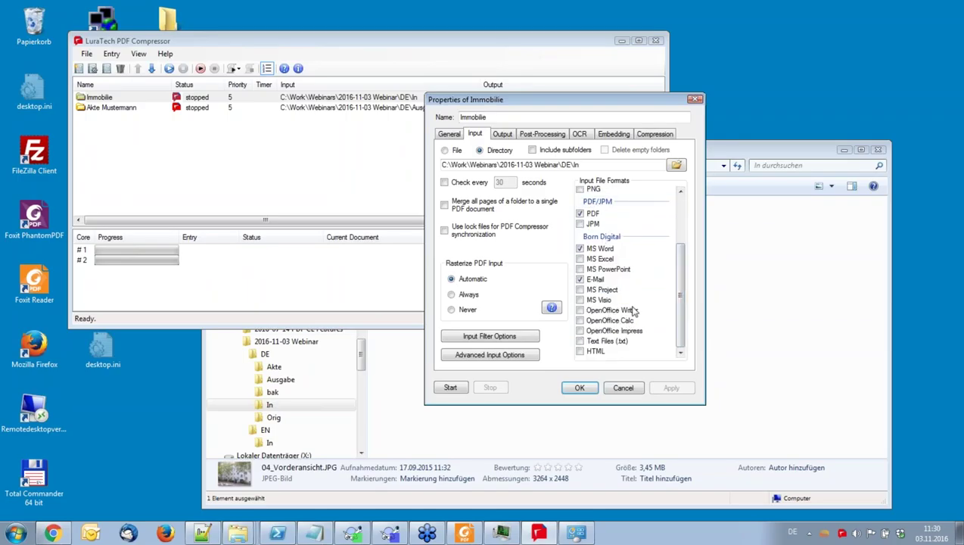
left_click_drag(680, 287, 680, 214)
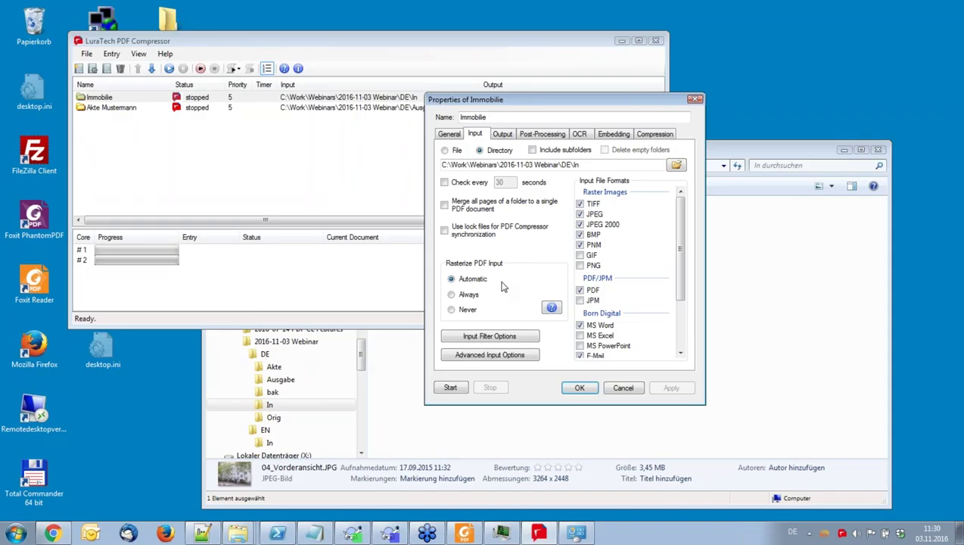
Show the contents of the Ausgabe output folder and widen its Name column to read the full file names
left_click(734, 156)
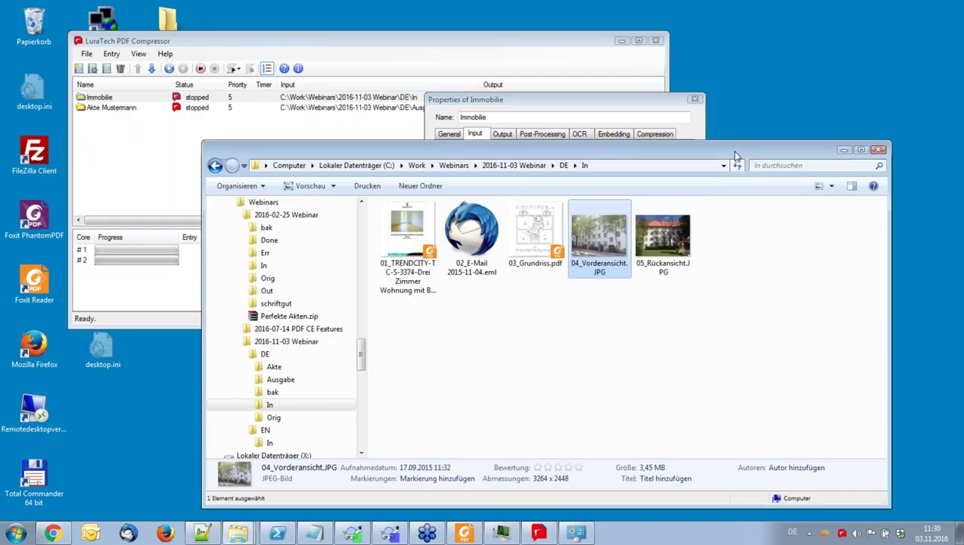
left_click(280, 379)
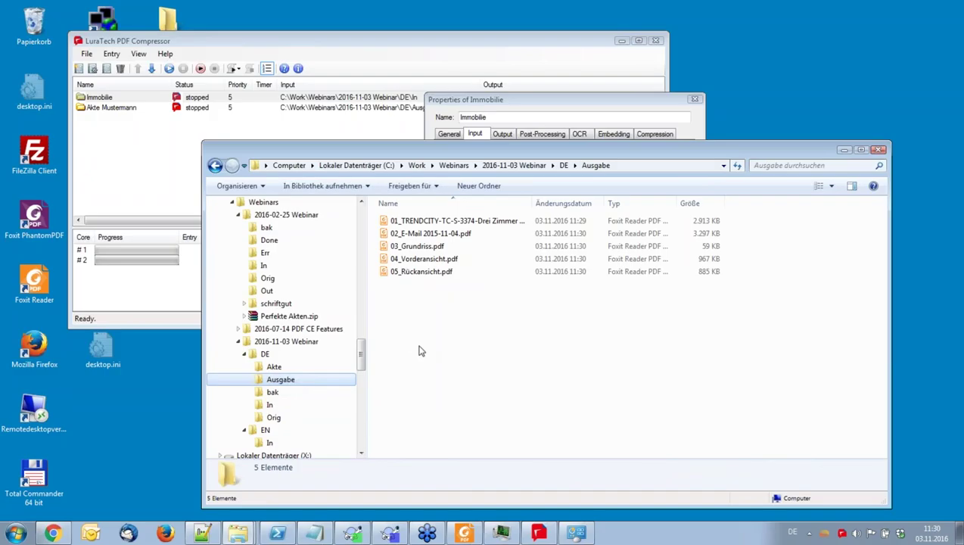
left_click_drag(532, 202, 584, 203)
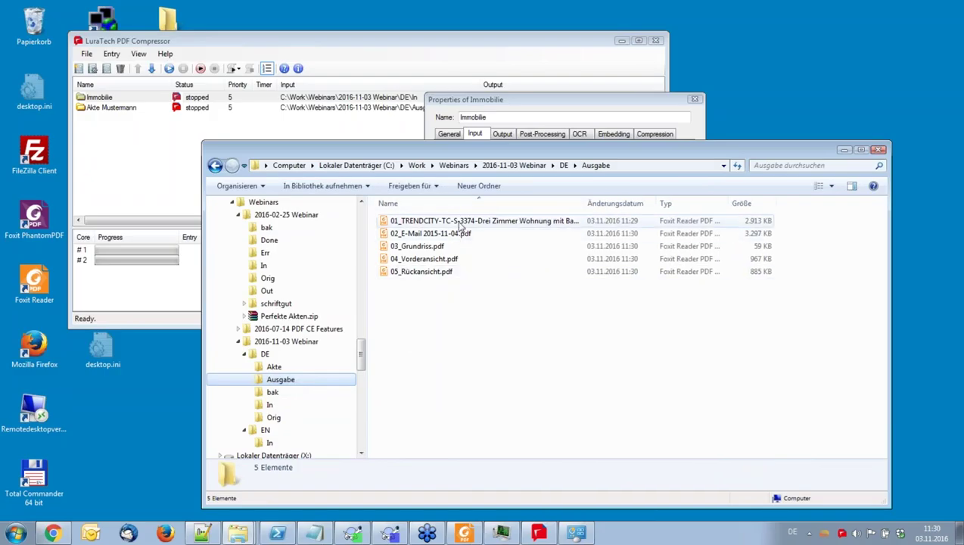
Open the converted 01_TRENDCITY PDF from the Ausgabe folder, look through it to page 4, and return to the description on page 2
double_click(456, 221)
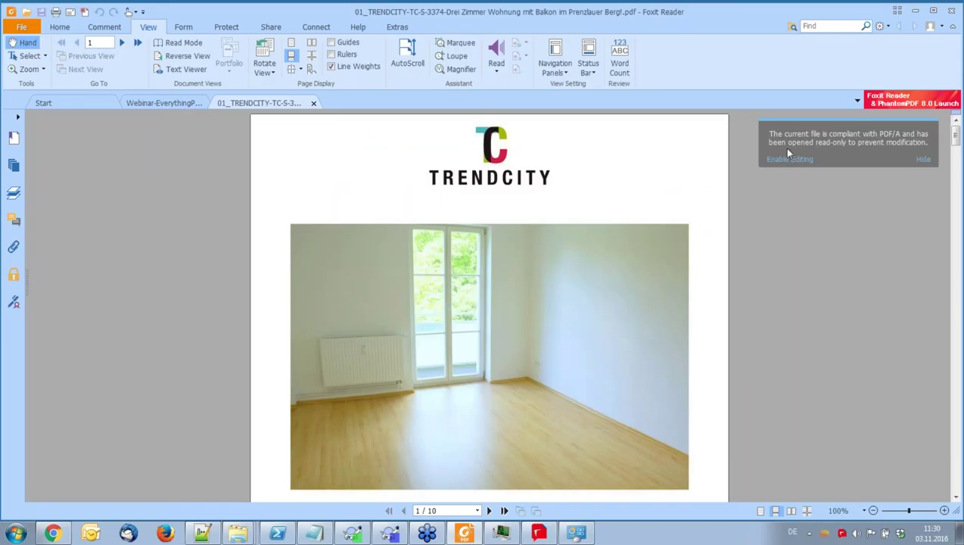
scroll(685, 205, "down", 3)
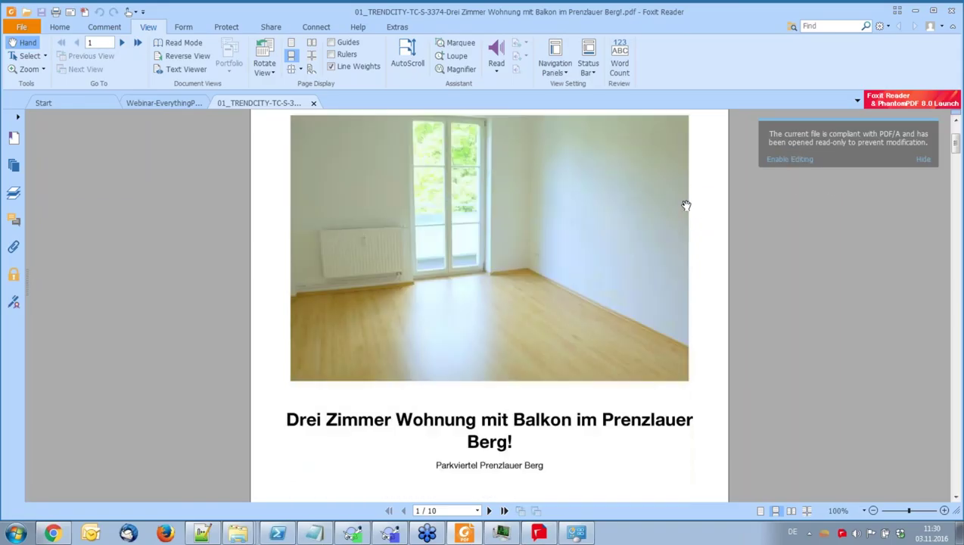
scroll(685, 205, "down", 12)
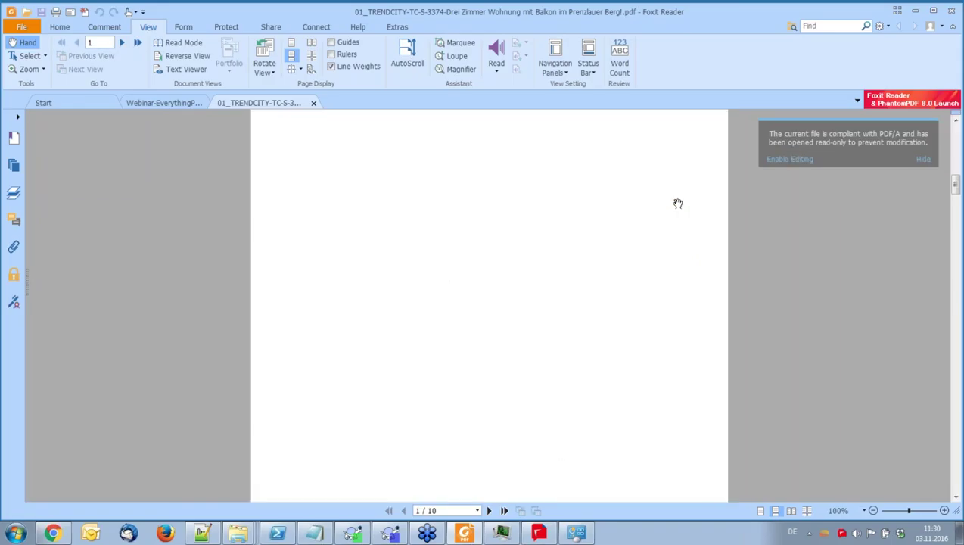
scroll(677, 204, "down", 10)
scroll(677, 204, "down", 4)
scroll(678, 204, "down", 4)
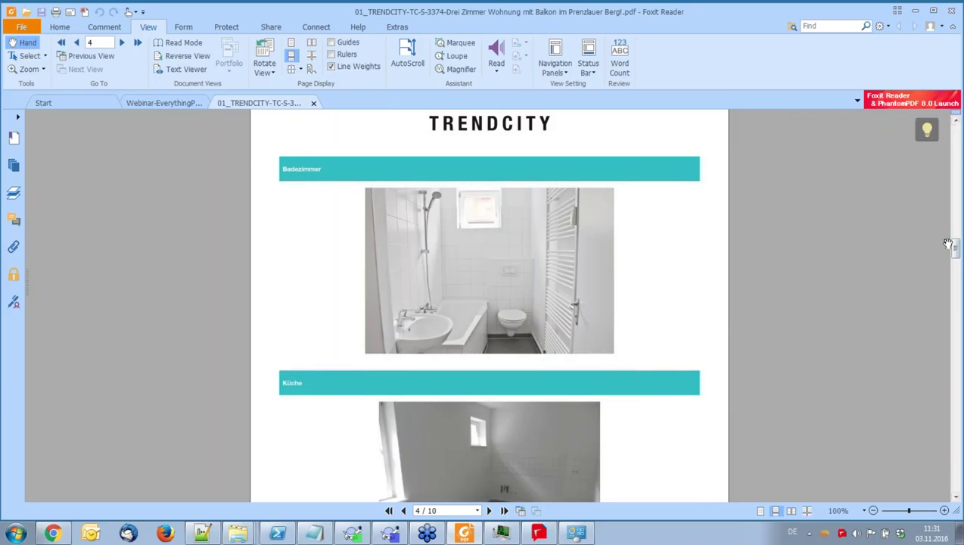
left_click_drag(957, 221, 957, 189)
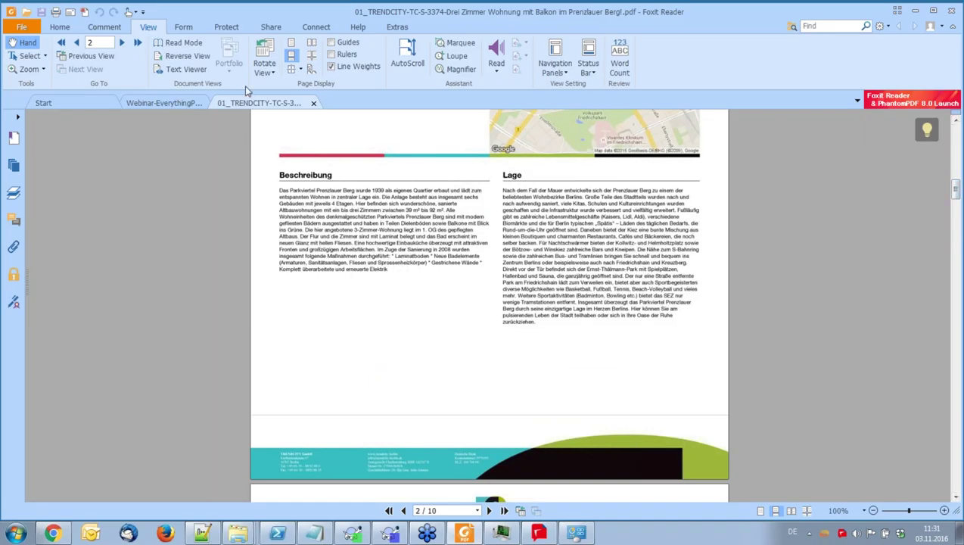
Show page 2 of the TRENDCITY PDF as plain text, read through its recognised text to the footer, and close the document
left_click(178, 71)
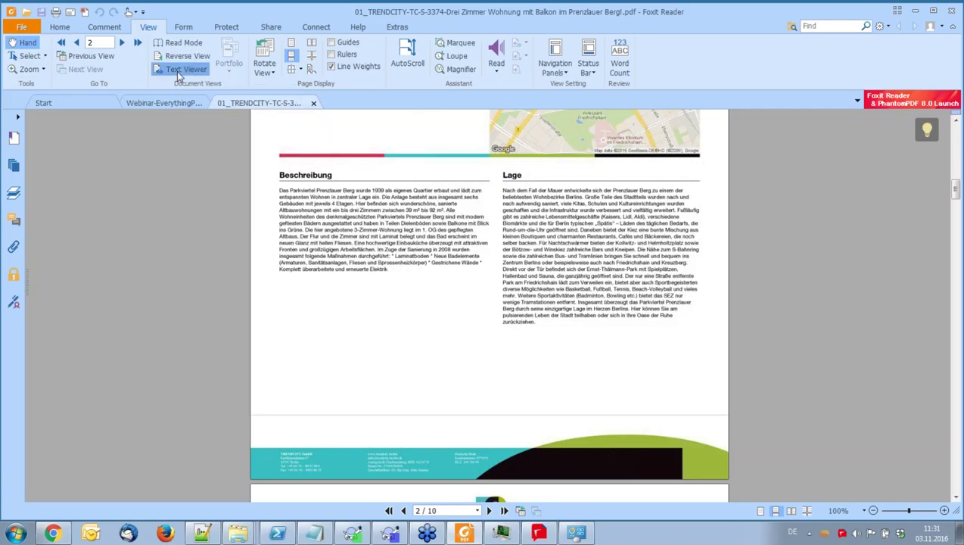
scroll(301, 155, "down", 6)
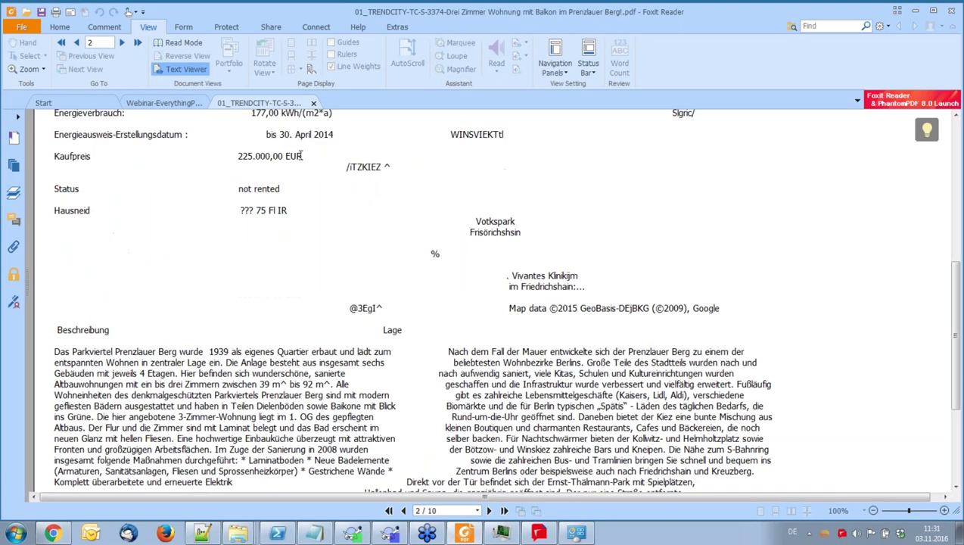
scroll(301, 155, "down", 5)
scroll(222, 162, "up", 10)
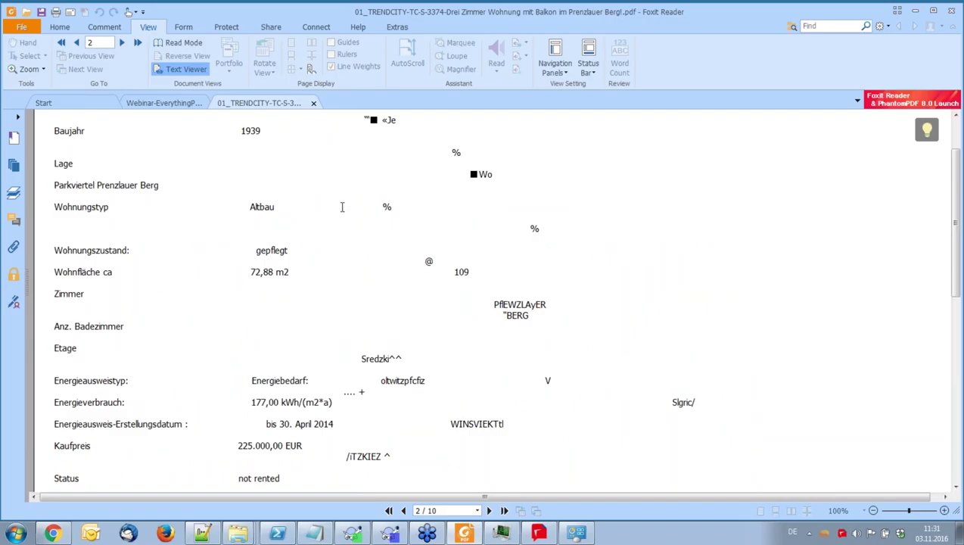
scroll(339, 205, "down", 2)
scroll(468, 238, "down", 6)
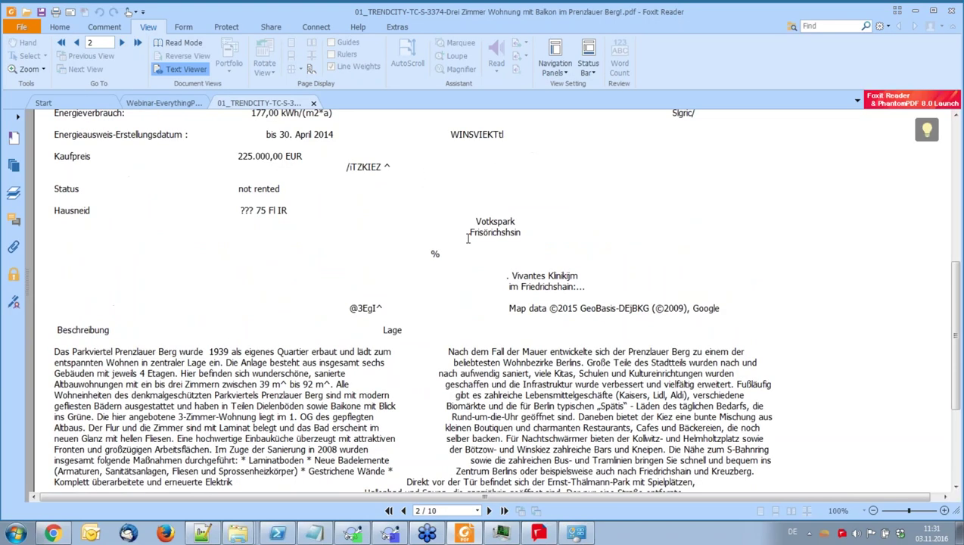
scroll(468, 238, "down", 5)
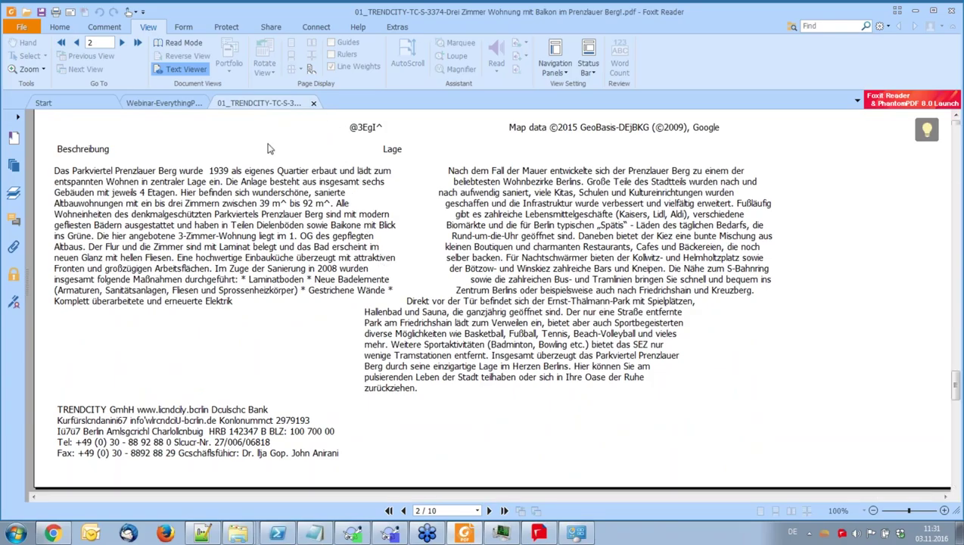
key("ctrl+w")
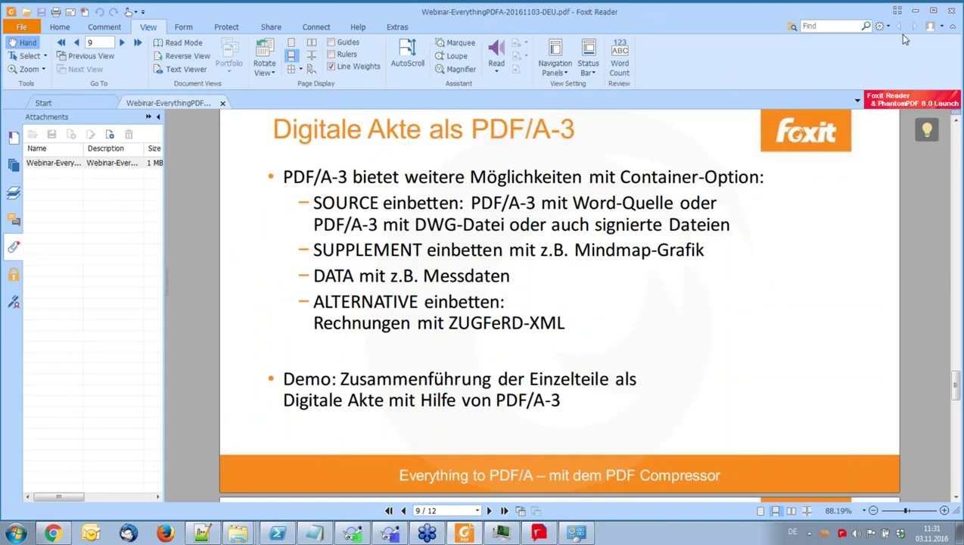
Open 02_E-Mail 2015-11-04.pdf from the Ausgabe folder and widen its attachments list to show the full file names
left_click(915, 11)
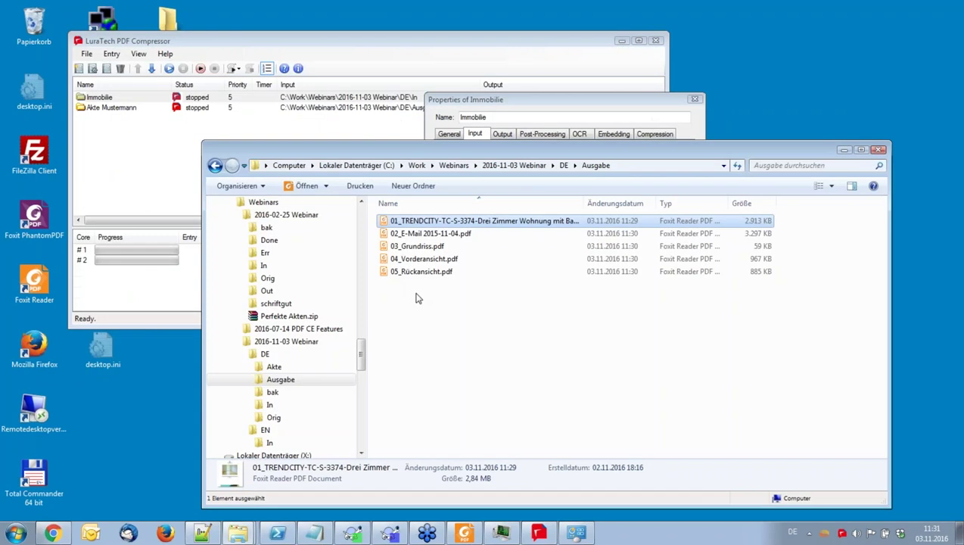
double_click(444, 236)
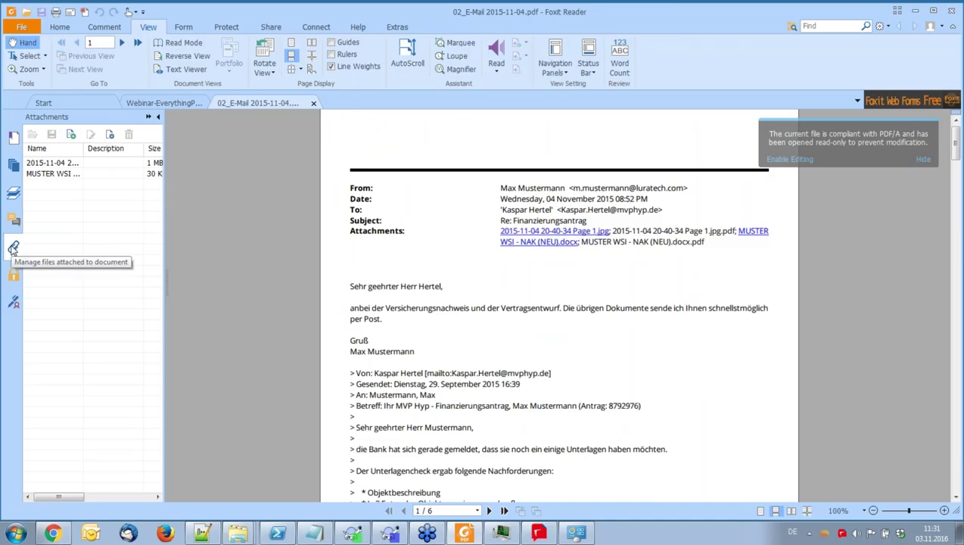
left_click_drag(83, 149, 279, 152)
left_click_drag(118, 148, 138, 148)
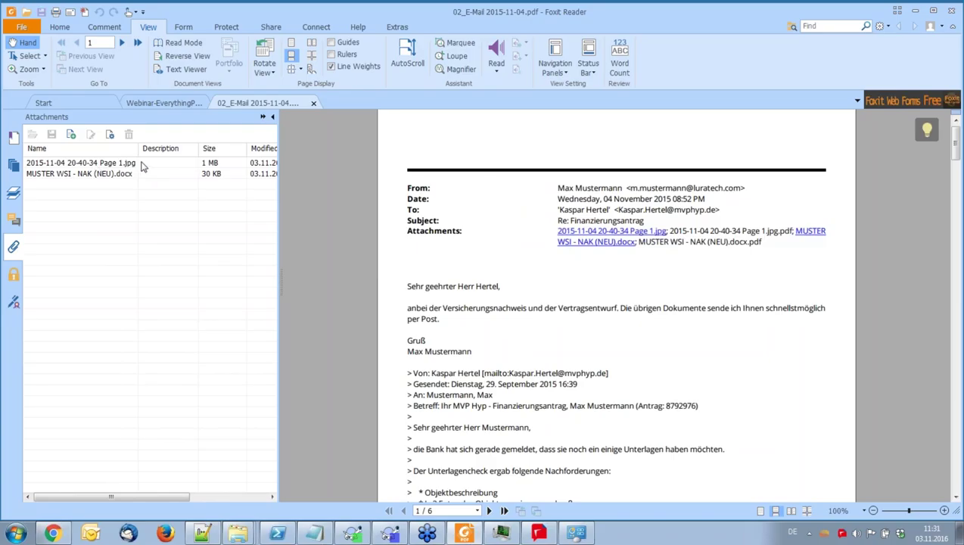
double_click(114, 163)
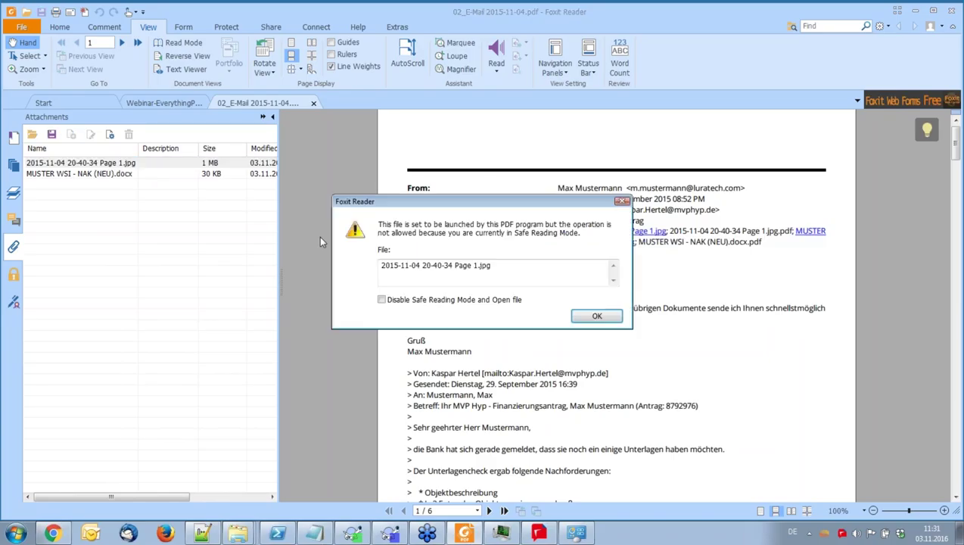
left_click(392, 301)
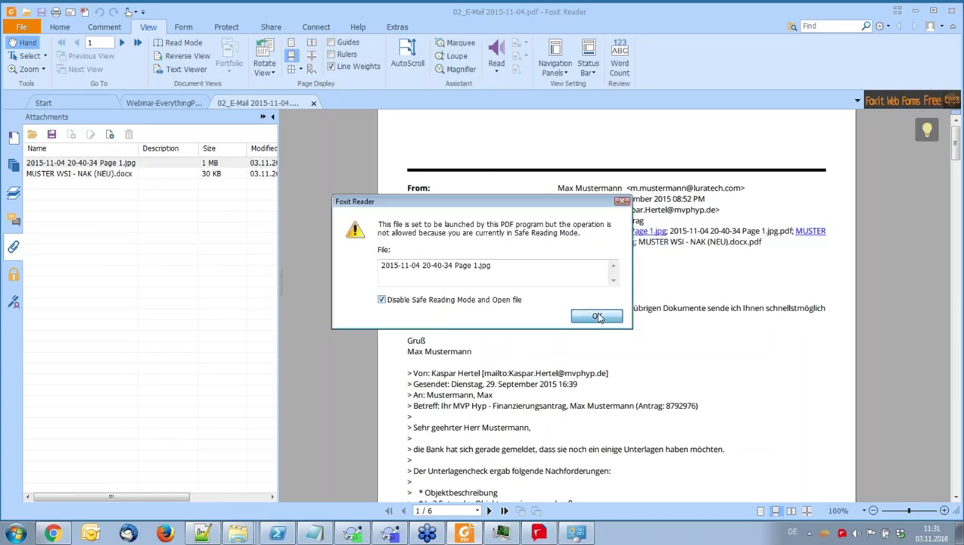
left_click(596, 315)
left_click(564, 305)
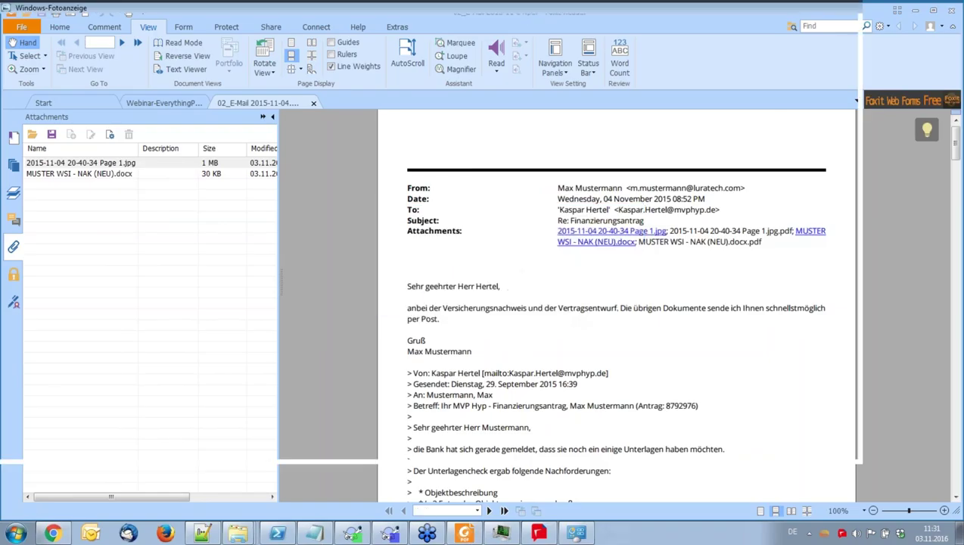
scroll(479, 181, "up", 5)
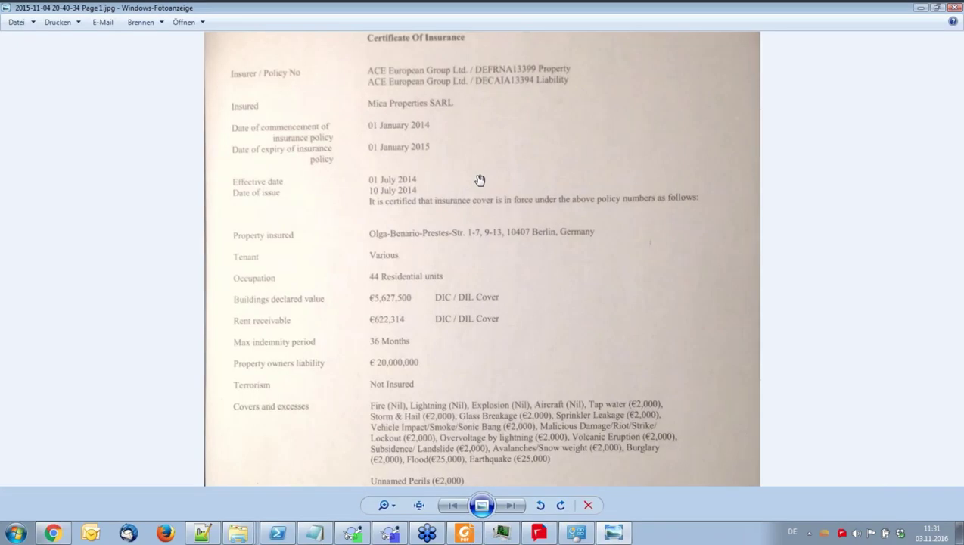
left_click(956, 7)
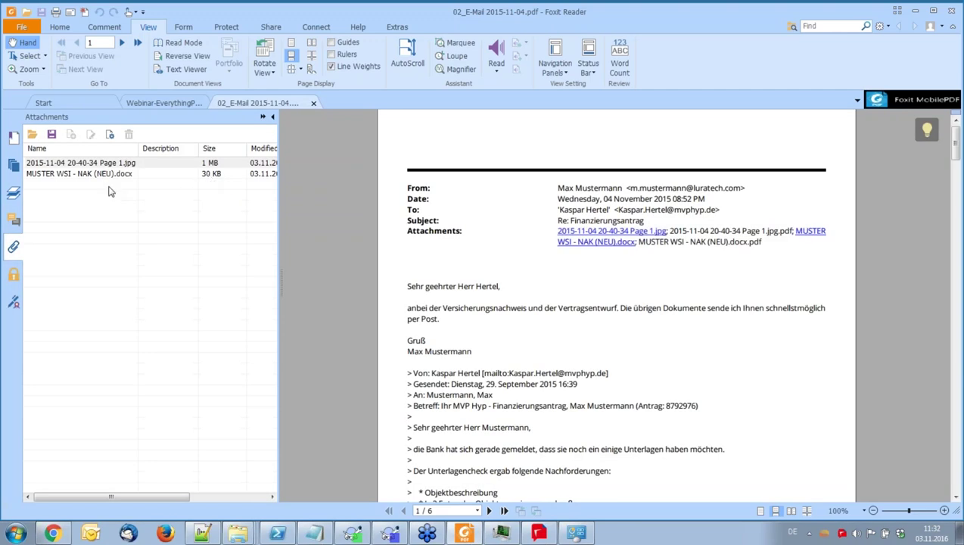
Narrow the attachments list and examine the e-mail PDF's pages, from the message through the insurance certificate to the contract on page 4
left_click_drag(279, 186, 194, 186)
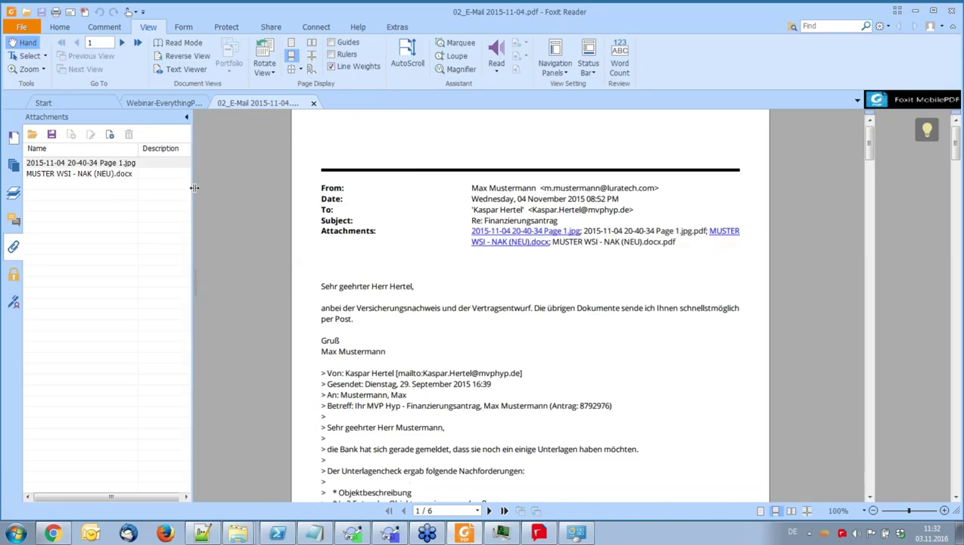
scroll(863, 222, "down", 20)
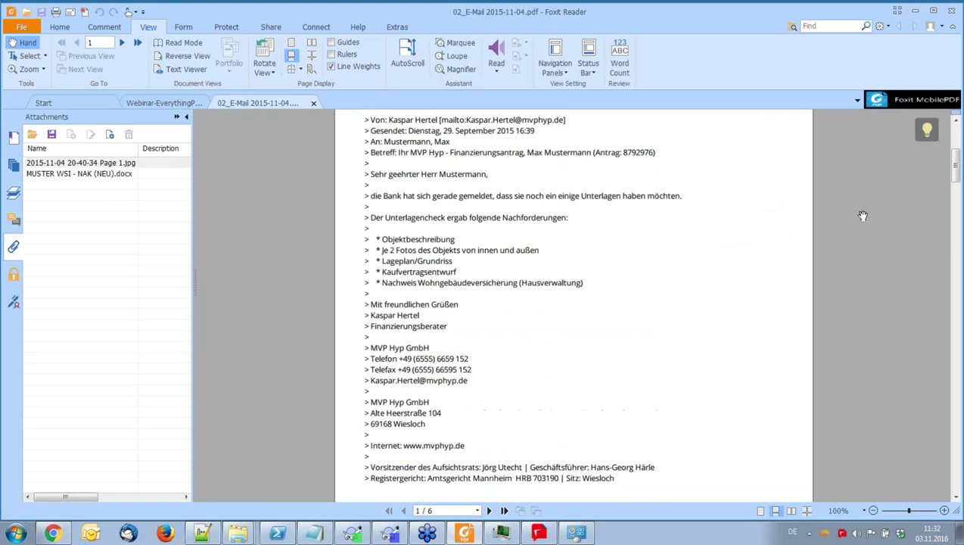
scroll(865, 218, "down", 15)
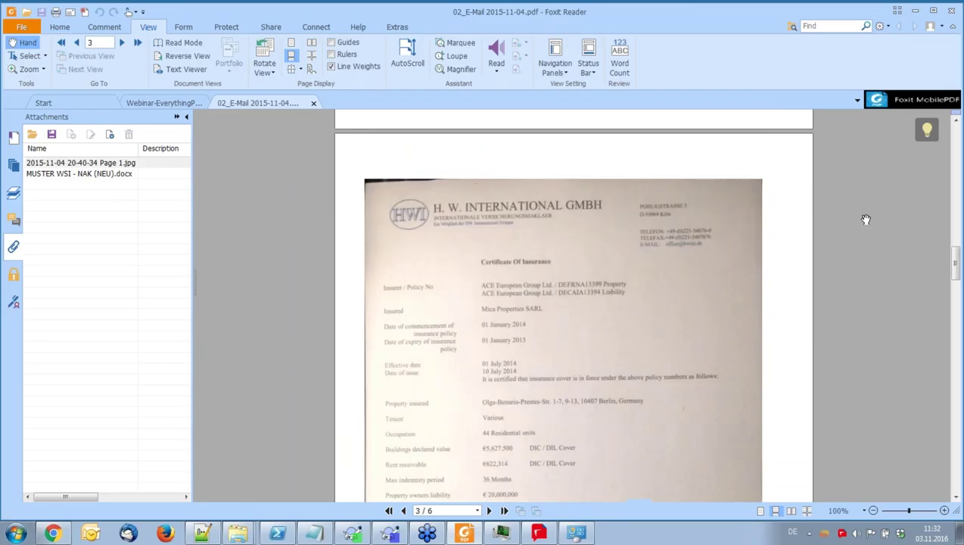
scroll(865, 220, "down", 3)
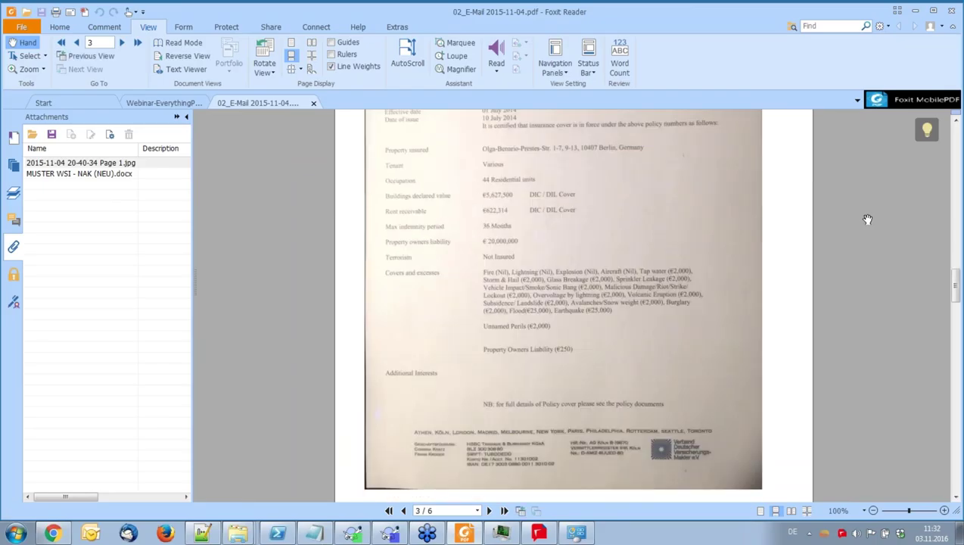
scroll(867, 220, "down", 6)
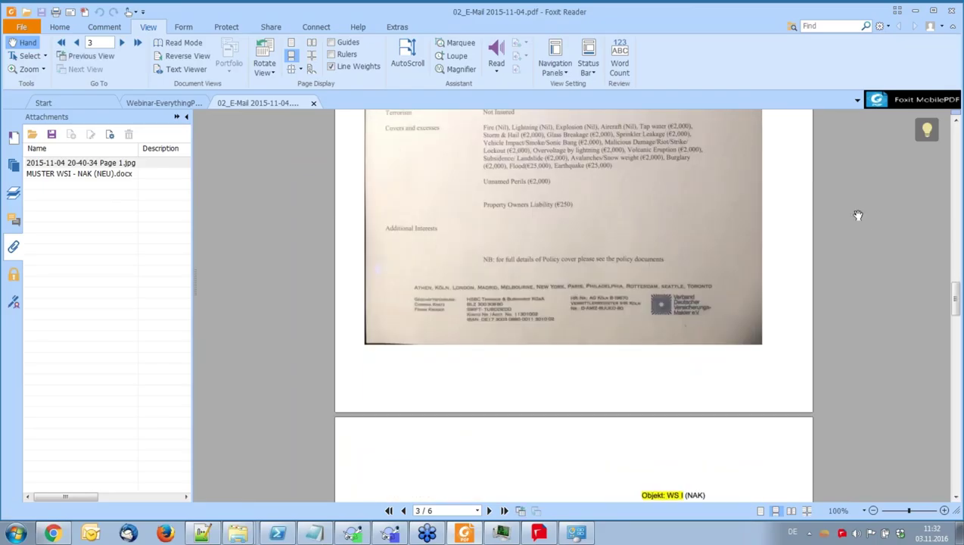
scroll(832, 205, "up", 15)
scroll(833, 205, "down", 7)
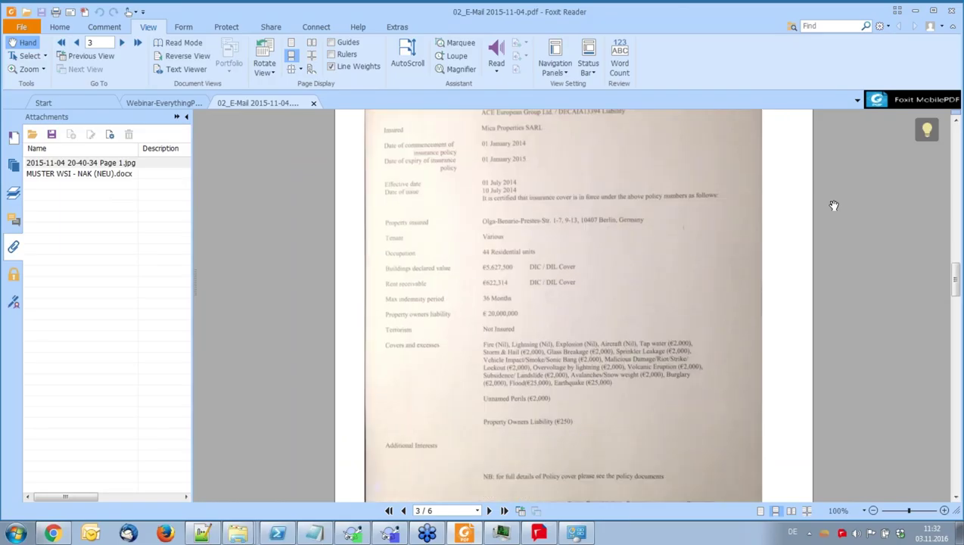
scroll(833, 205, "down", 20)
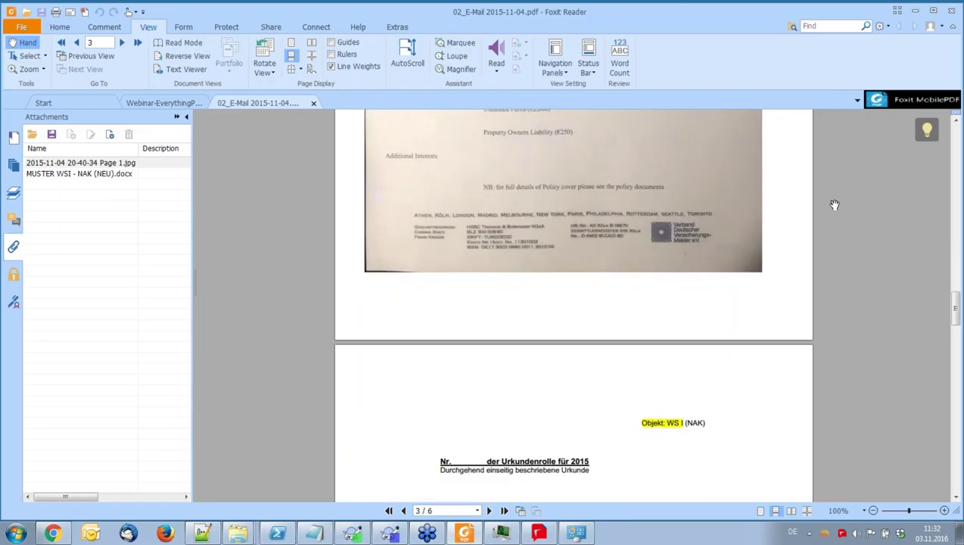
scroll(833, 205, "down", 7)
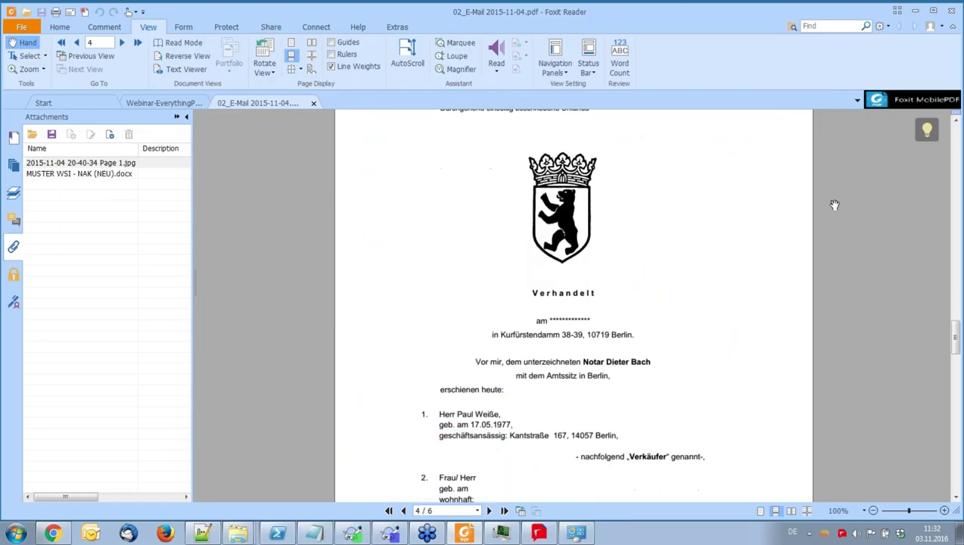
scroll(833, 204, "down", 1)
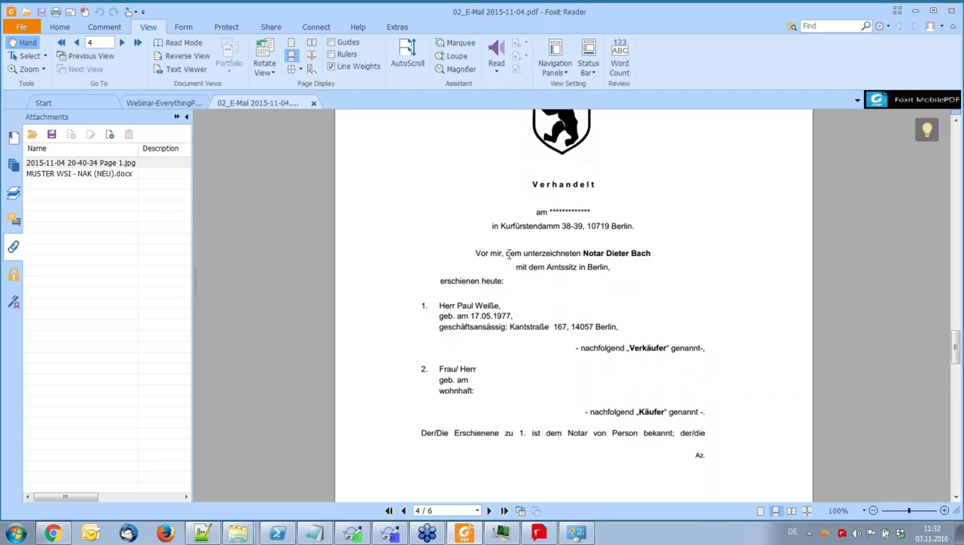
scroll(689, 226, "up", 12)
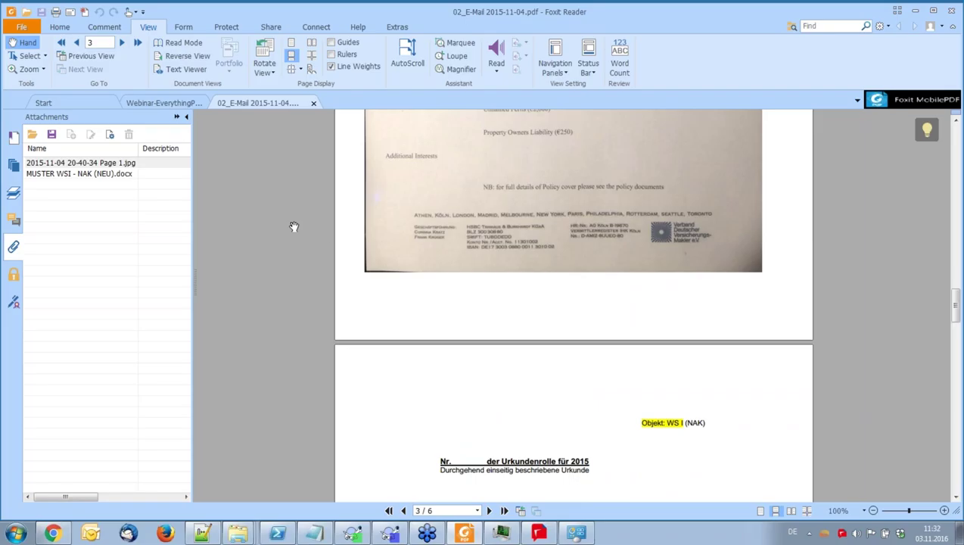
left_click(13, 143)
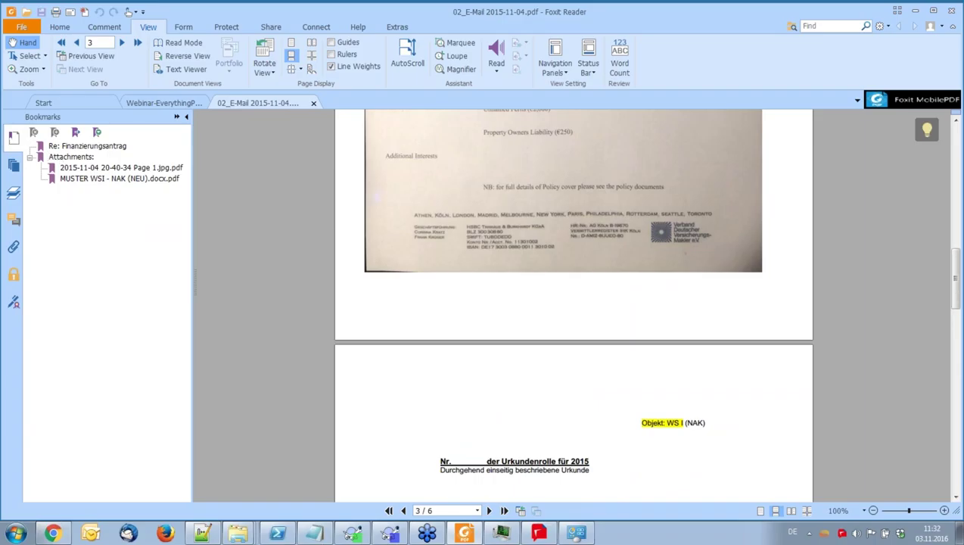
left_click(91, 167)
left_click(95, 179)
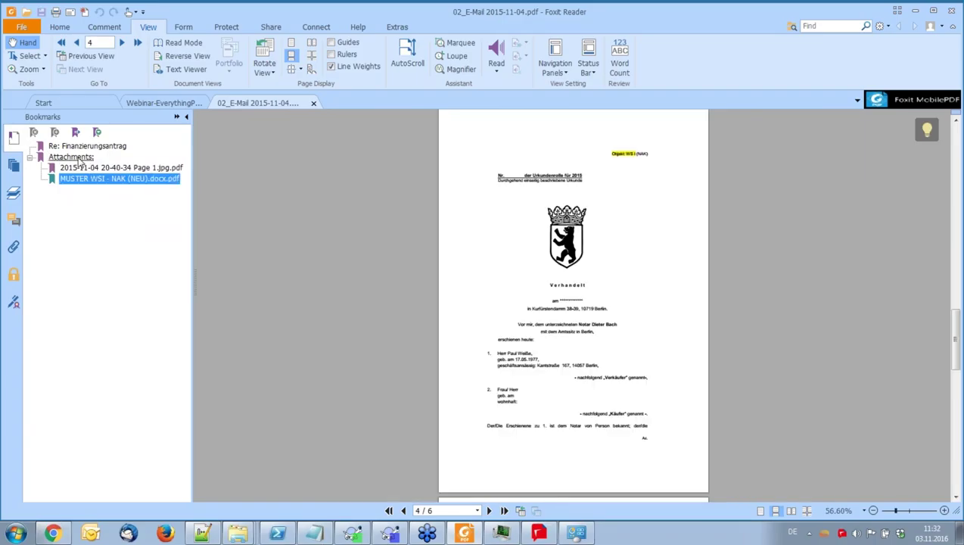
Return to the e-mail message on page 1 and enlarge the page view to 125%
scroll(523, 203, "up", 10)
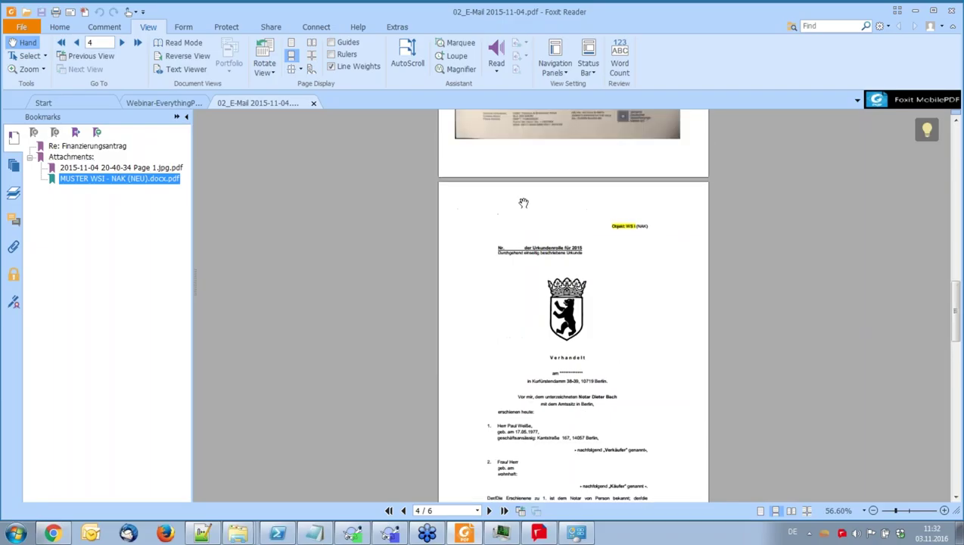
scroll(525, 201, "up", 10)
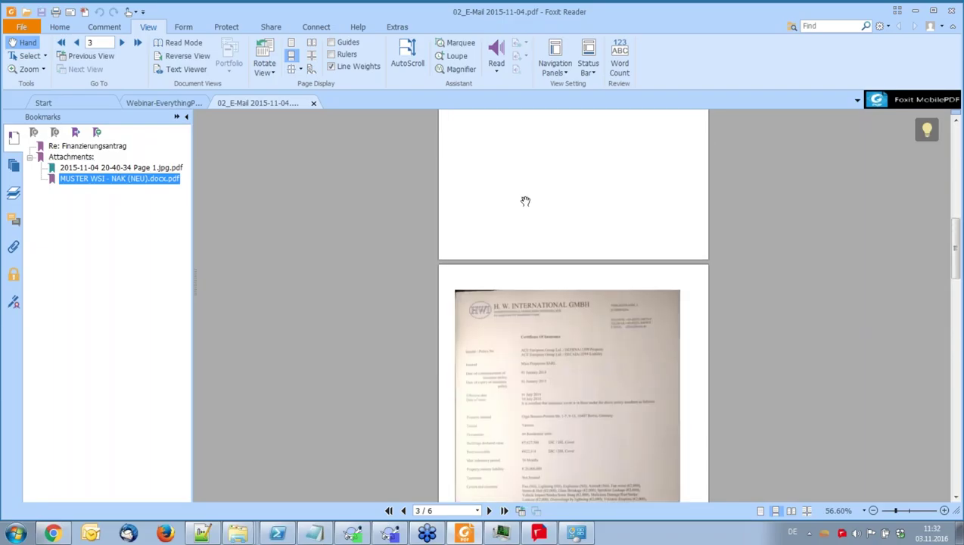
scroll(525, 201, "up", 10)
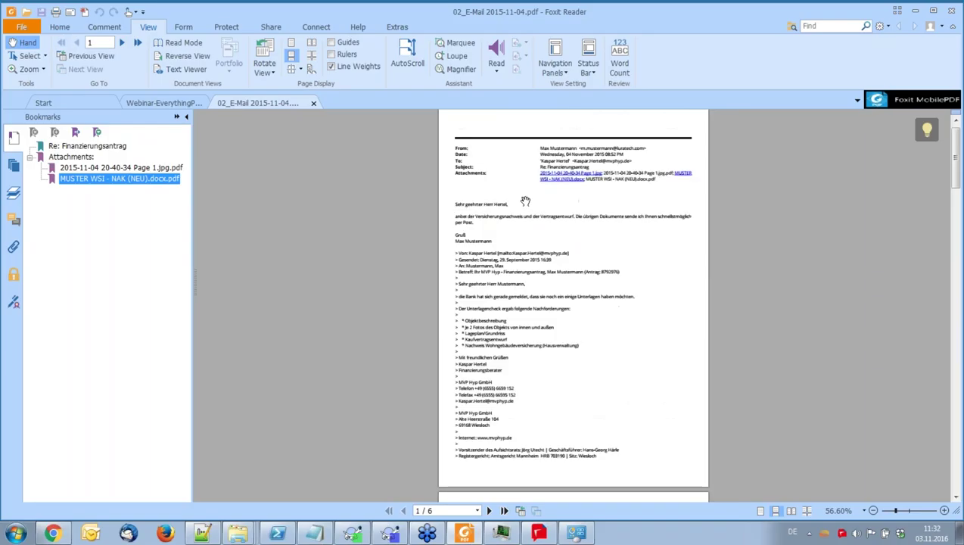
scroll(527, 242, "up", 5)
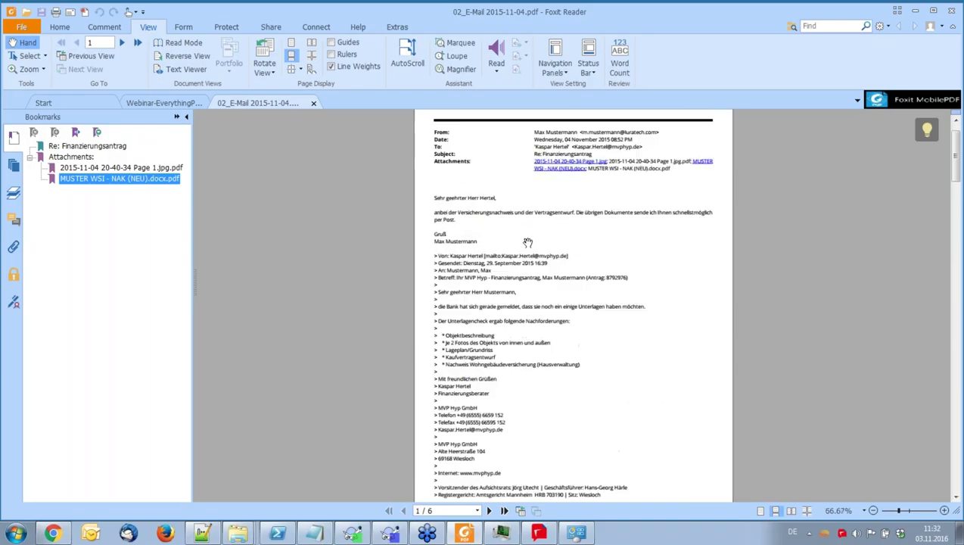
scroll(529, 236, "down", 2)
scroll(453, 212, "up", 6)
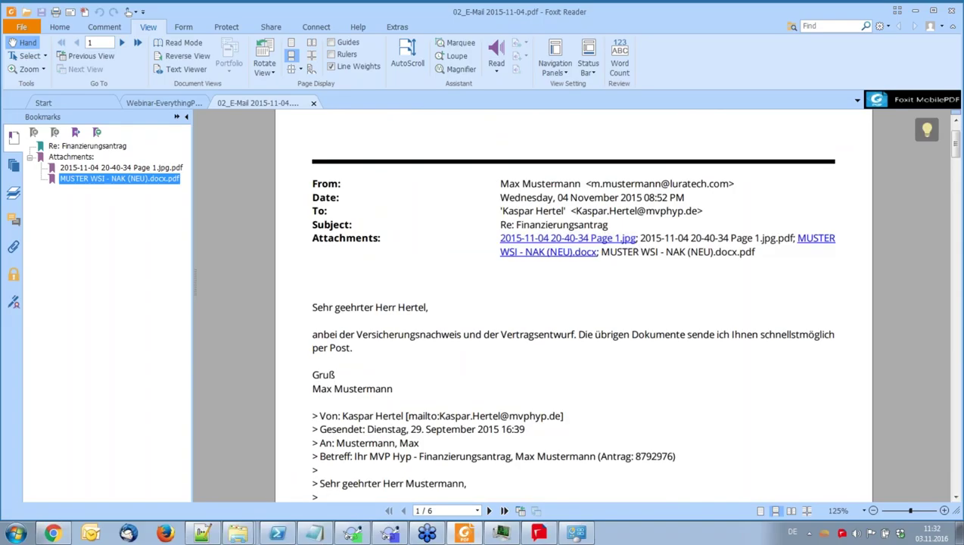
Look through the enlarged pages to the contract on page 4, and return to the insurance certificate through its bookmark
scroll(625, 252, "down", 12)
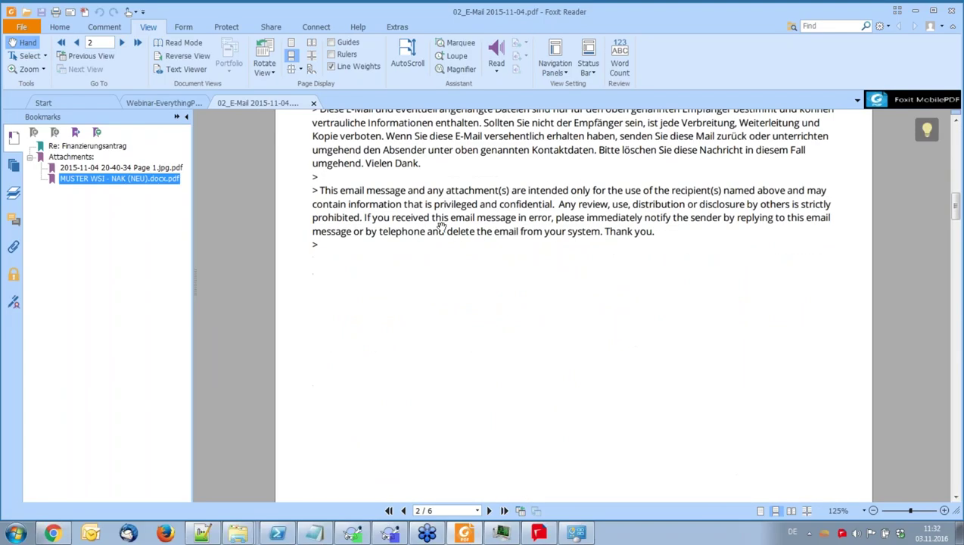
scroll(442, 227, "down", 10)
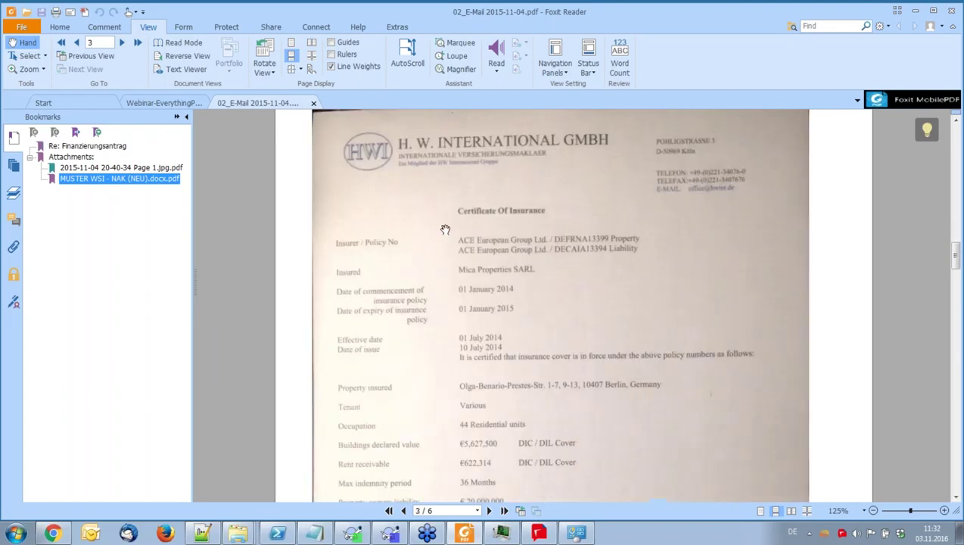
scroll(445, 229, "down", 8)
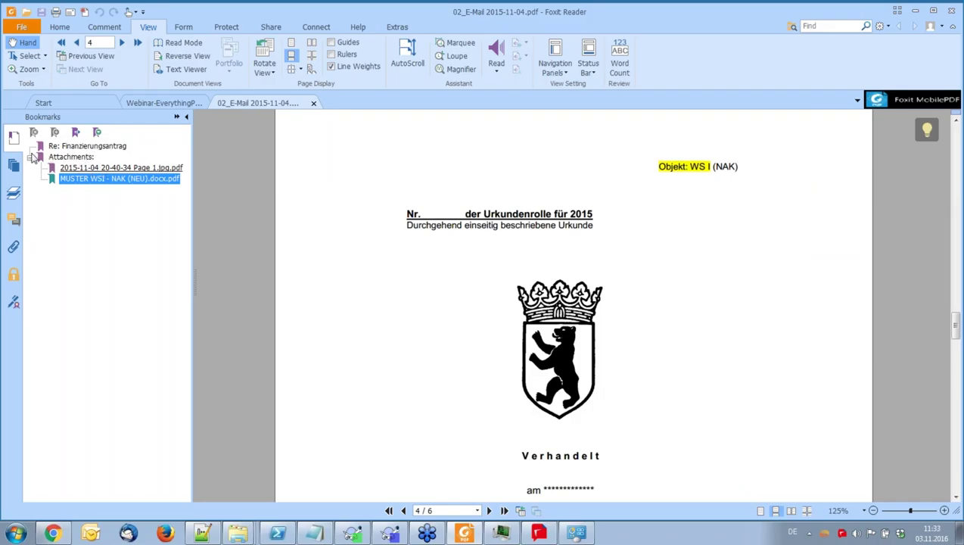
left_click(96, 168)
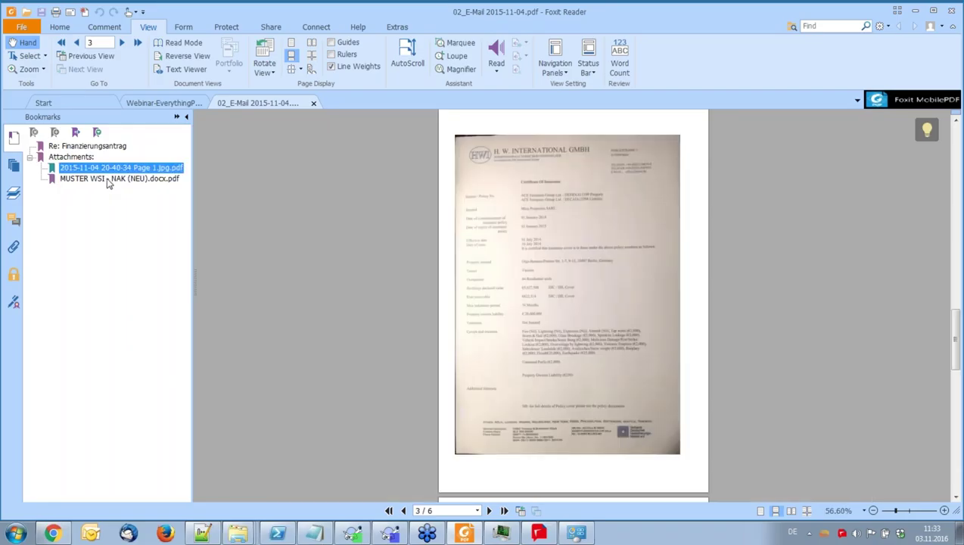
Follow the MUSTER WSI - NAK (NEU).docx.pdf bookmark to the contract page, and close the e-mail PDF
left_click(107, 181)
left_click(75, 158)
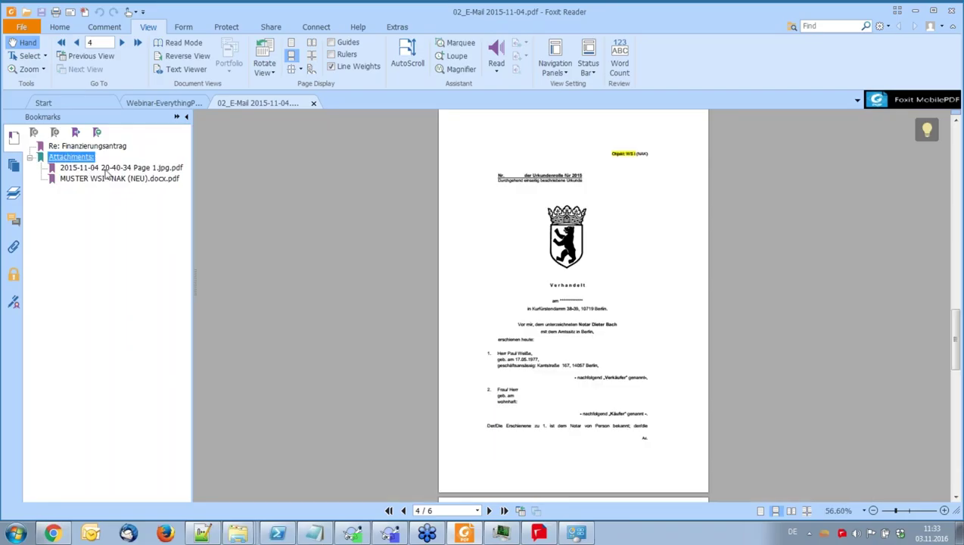
left_click(106, 173)
left_click(106, 179)
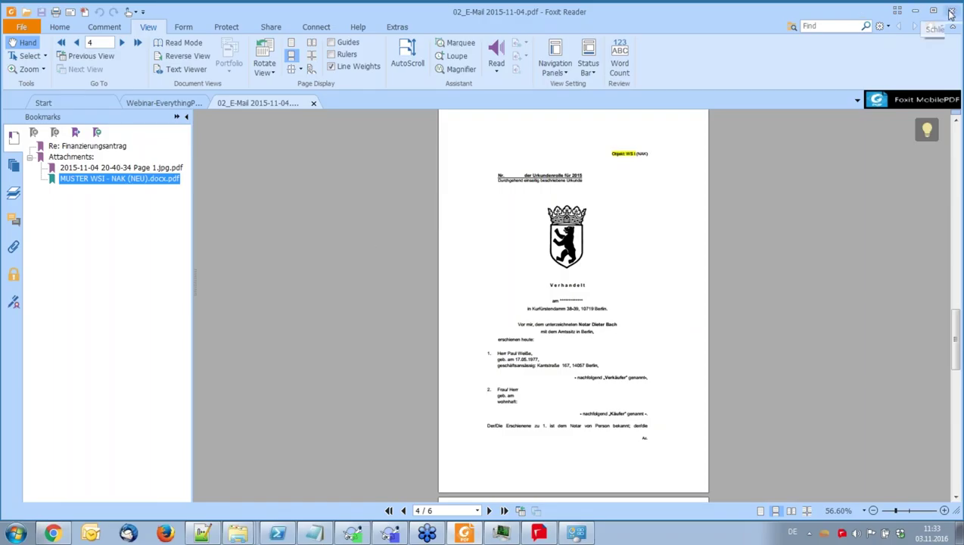
left_click(314, 102)
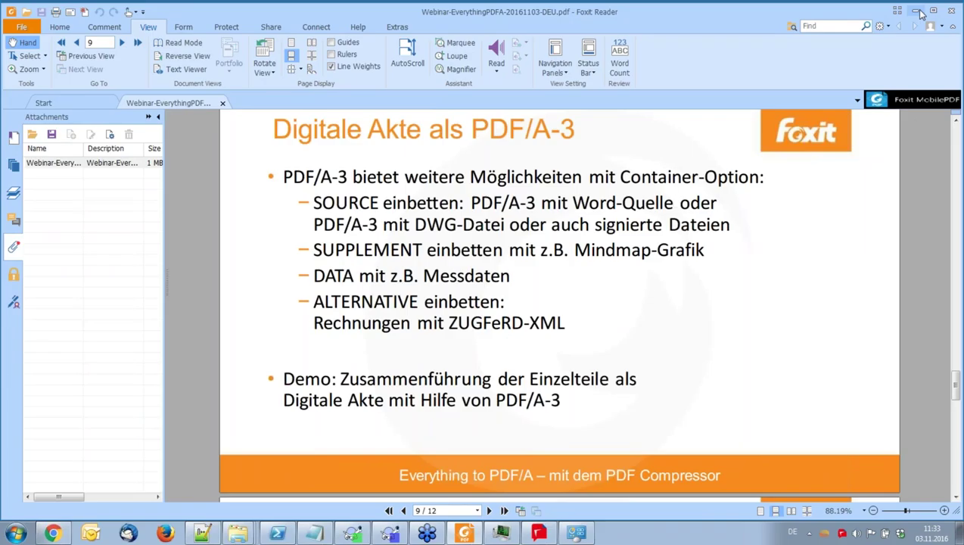
Open 03_Grundriss.pdf from the output folder and examine the floor plan enlarged to 200%
left_click(915, 11)
double_click(441, 248)
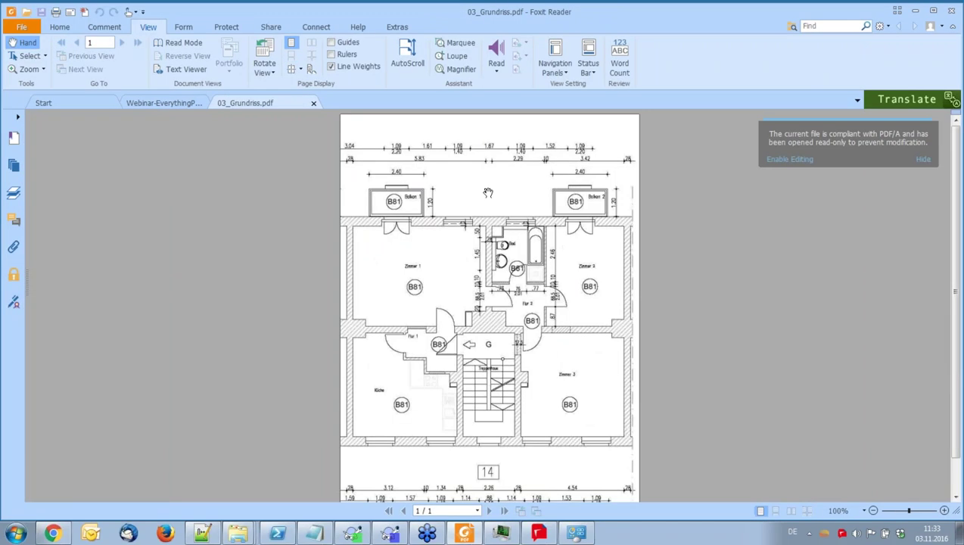
scroll(494, 198, "up", 5, "ctrl")
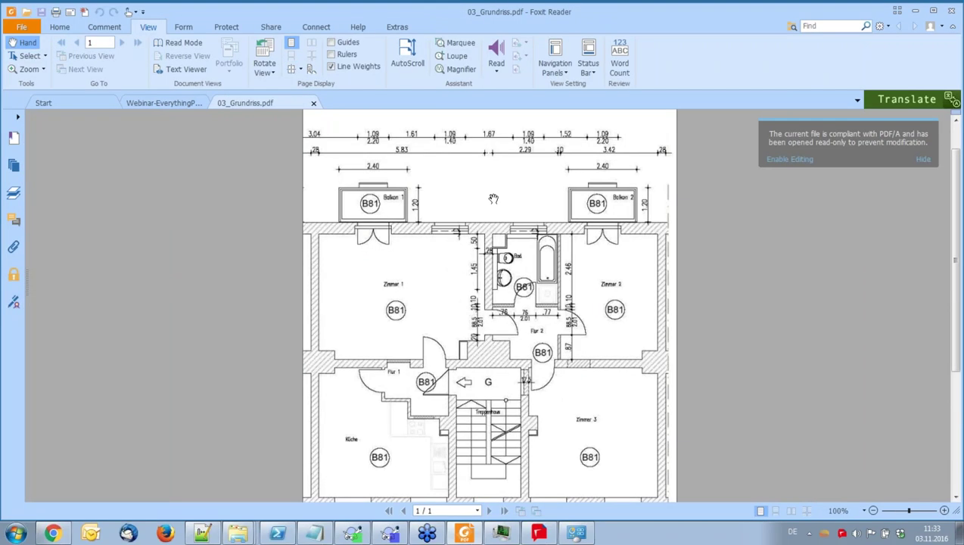
scroll(493, 198, "down", 3)
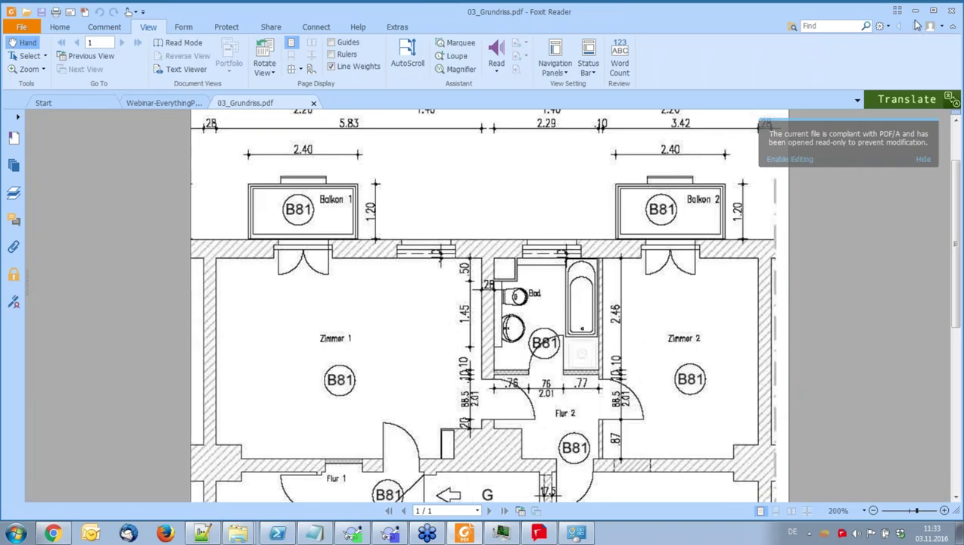
View 04_Vorderansicht.pdf from the Ausgabe folder, close it and the floor plan, and return to the file list
key("ctrl+space")
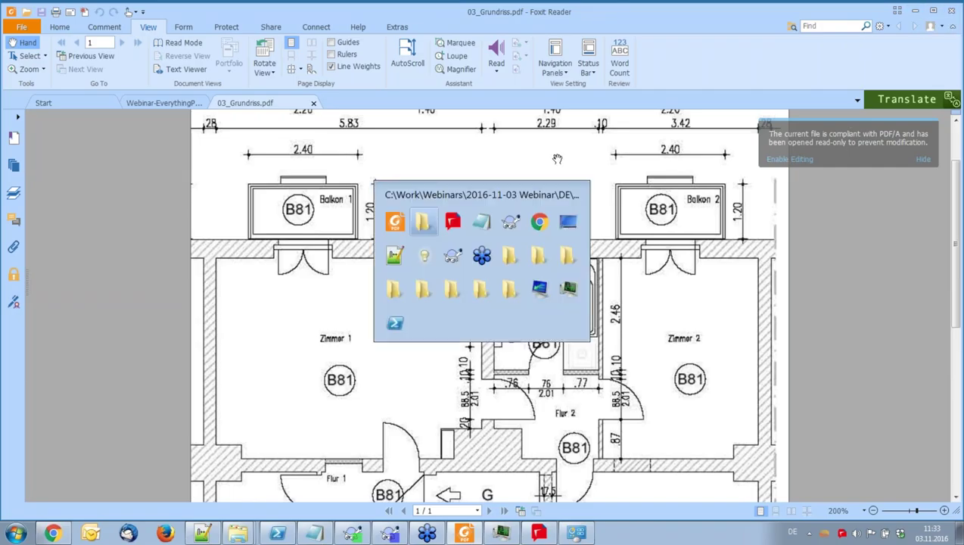
left_click(422, 221)
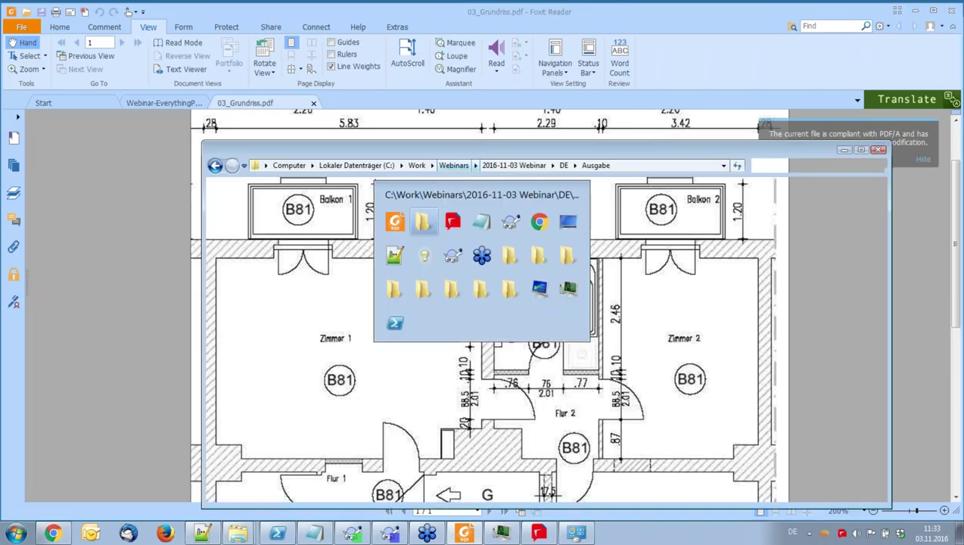
double_click(432, 260)
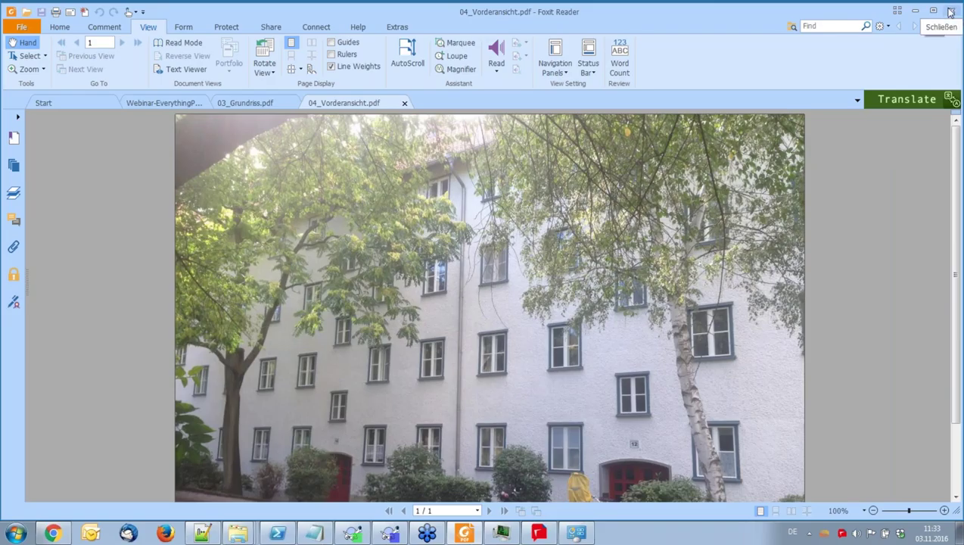
left_click(405, 103)
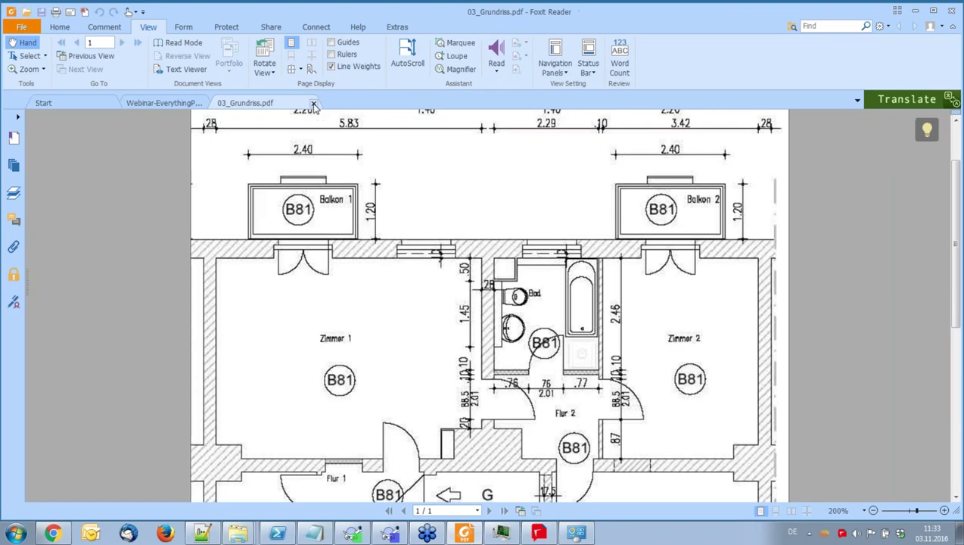
left_click(314, 104)
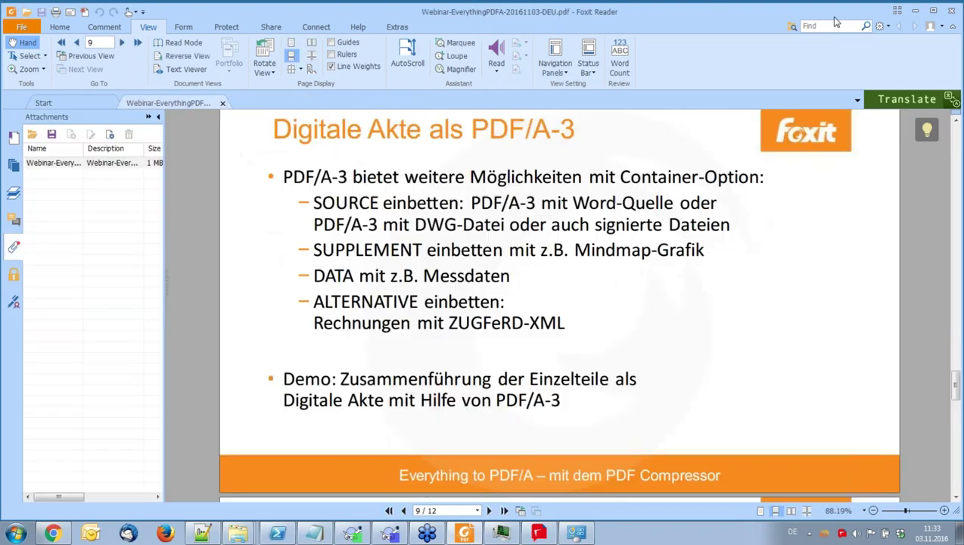
left_click(917, 11)
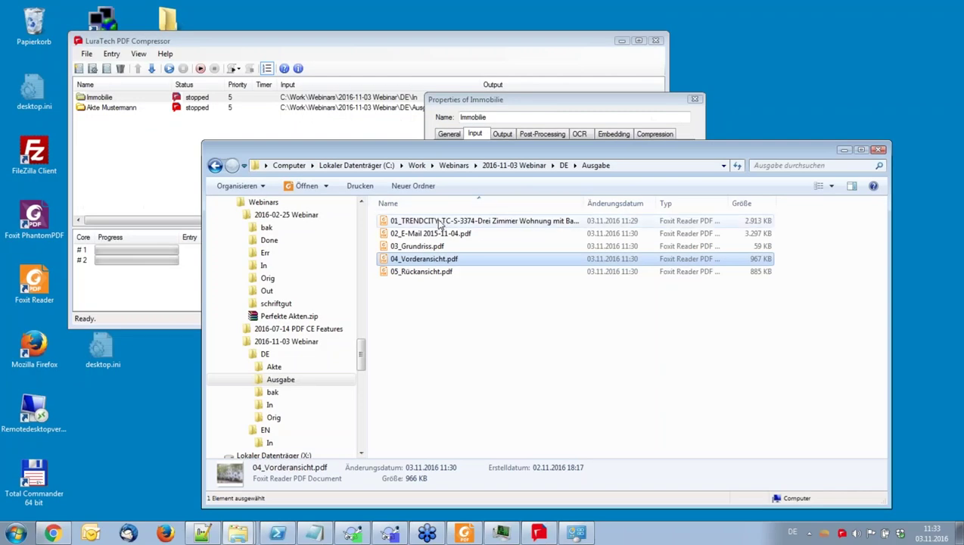
Compare the source files in the In folder with the converted PDFs in Ausgabe, widening the file name column
left_click_drag(445, 149, 434, 157)
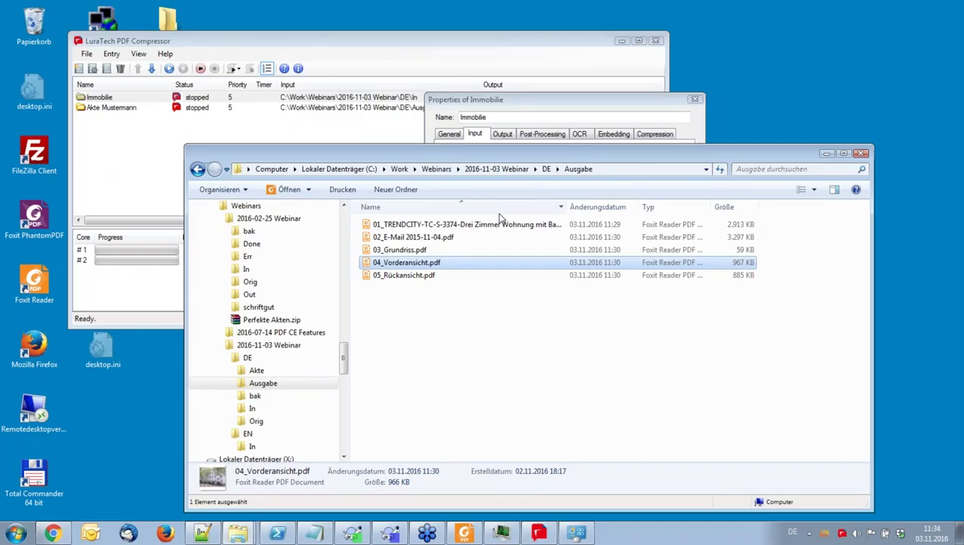
left_click(252, 408)
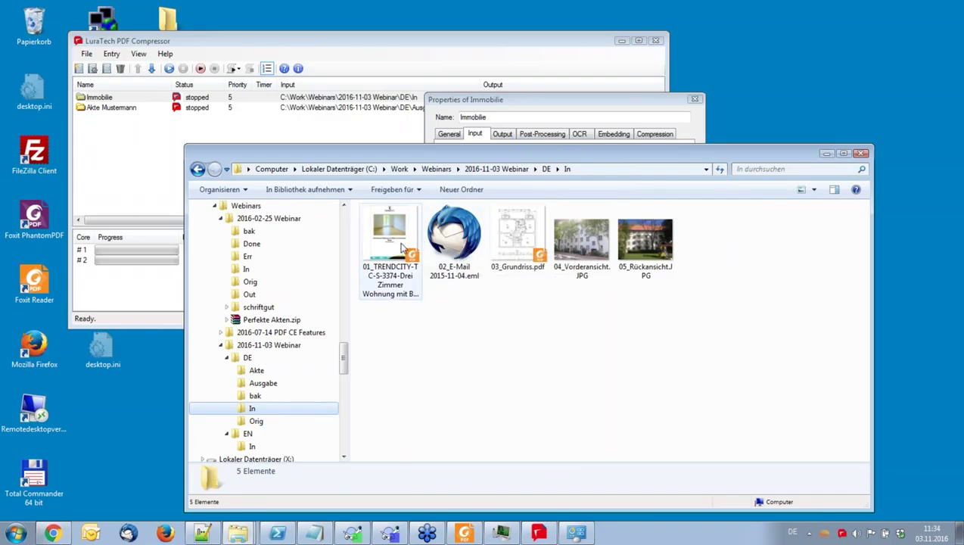
left_click(394, 249)
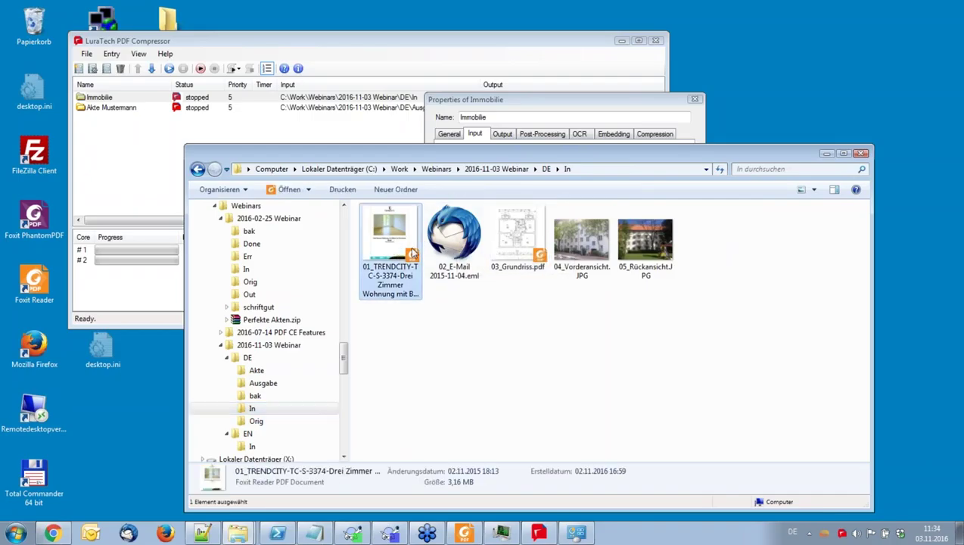
left_click(520, 257)
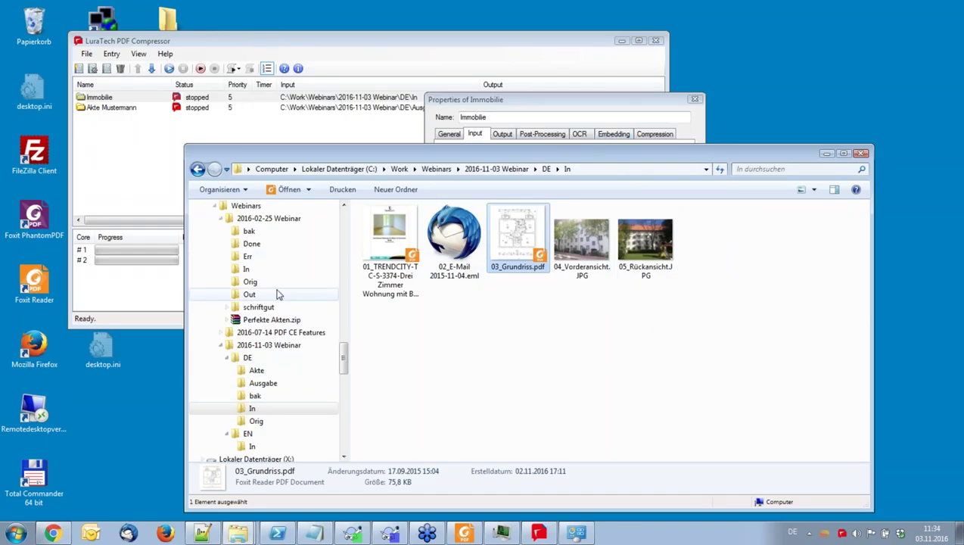
left_click(259, 384)
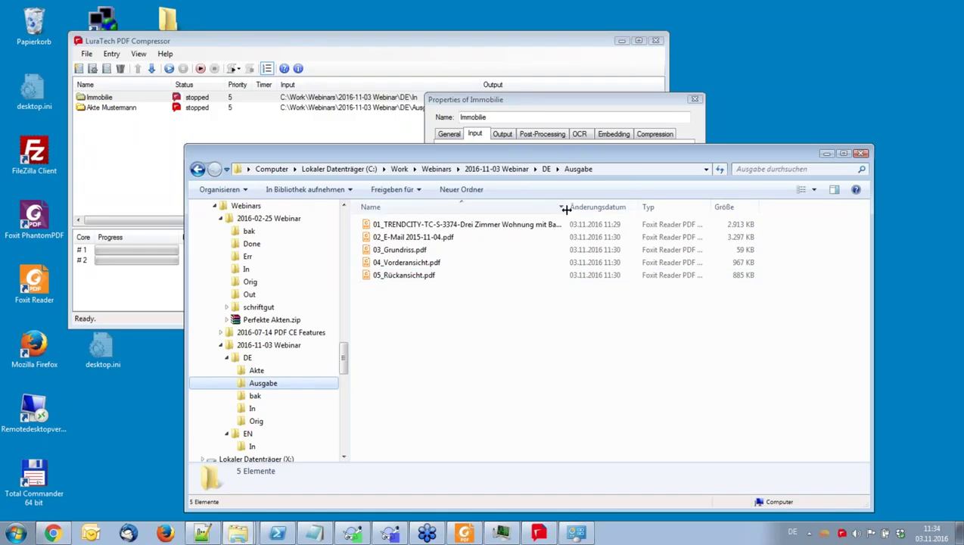
left_click_drag(566, 210, 617, 206)
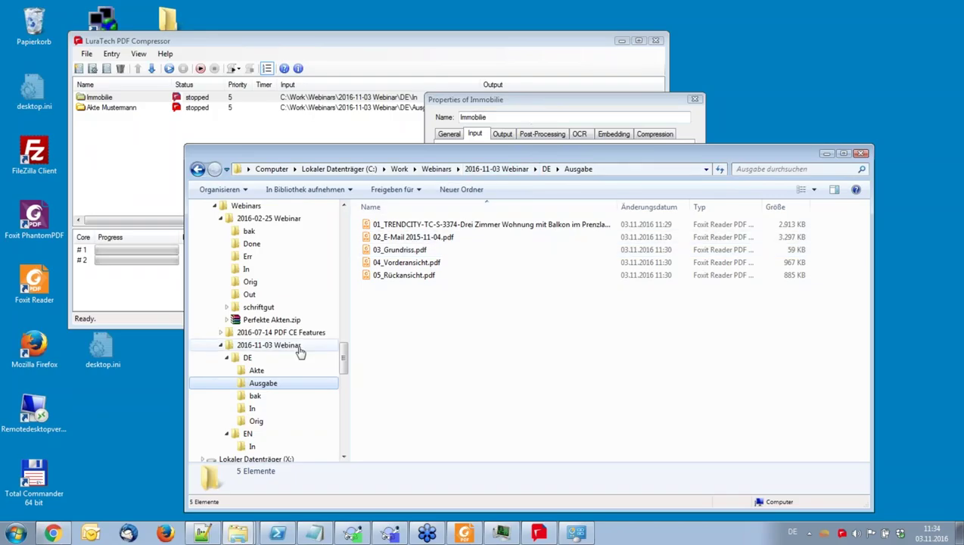
Start the Akte job with merging of all folder pages into a single PDF enabled, and close its properties
left_click(206, 108)
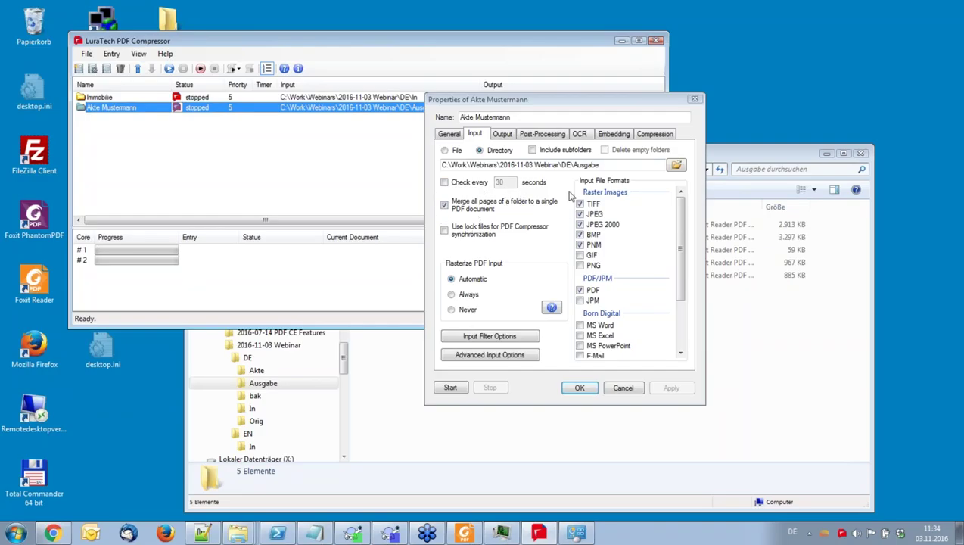
left_click(444, 206)
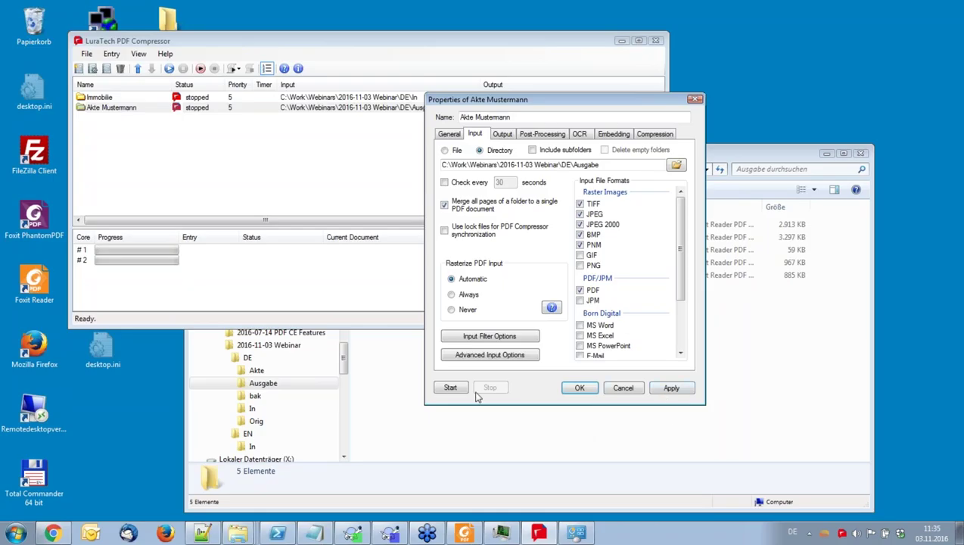
left_click(450, 387)
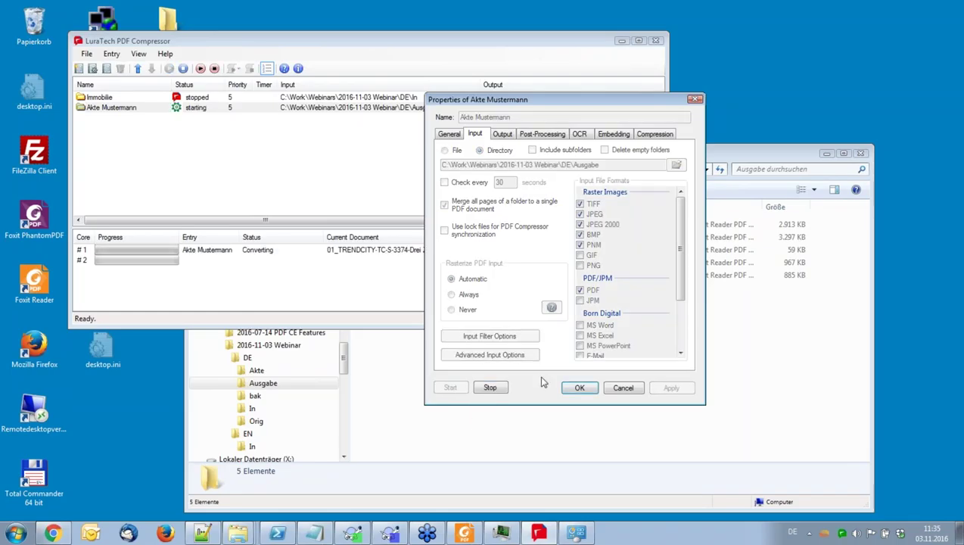
left_click(579, 387)
Check the Akte destination folder for the merged file, and return to the Ausgabe folder
left_click(486, 402)
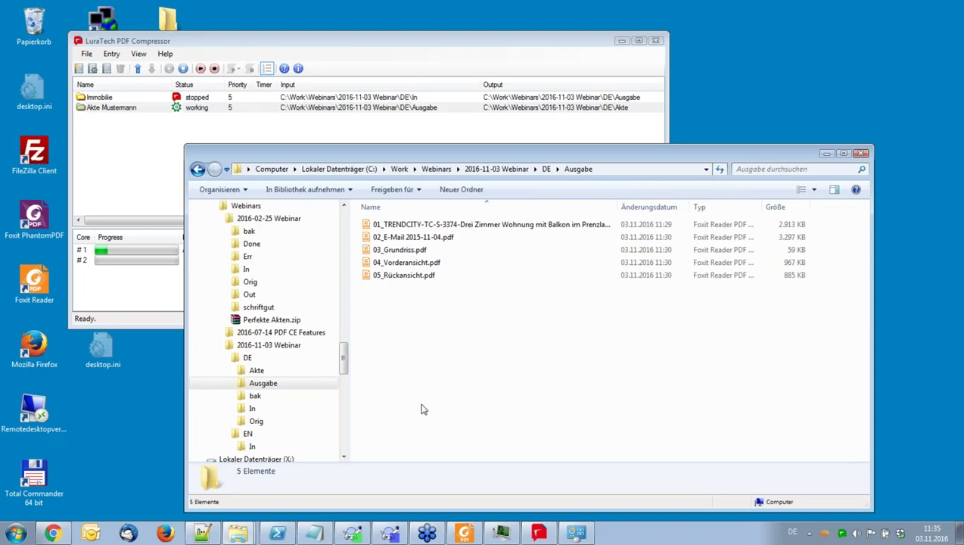
left_click(257, 370)
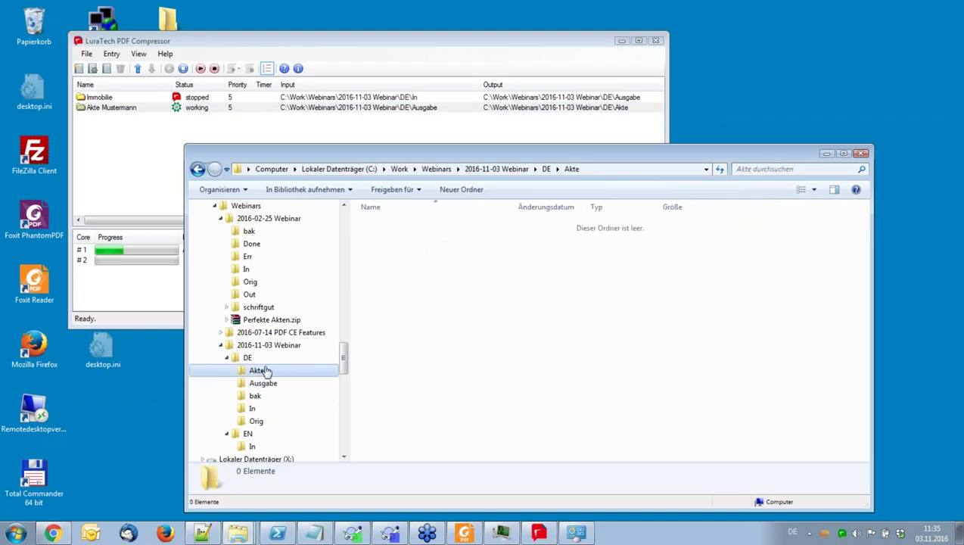
left_click(261, 383)
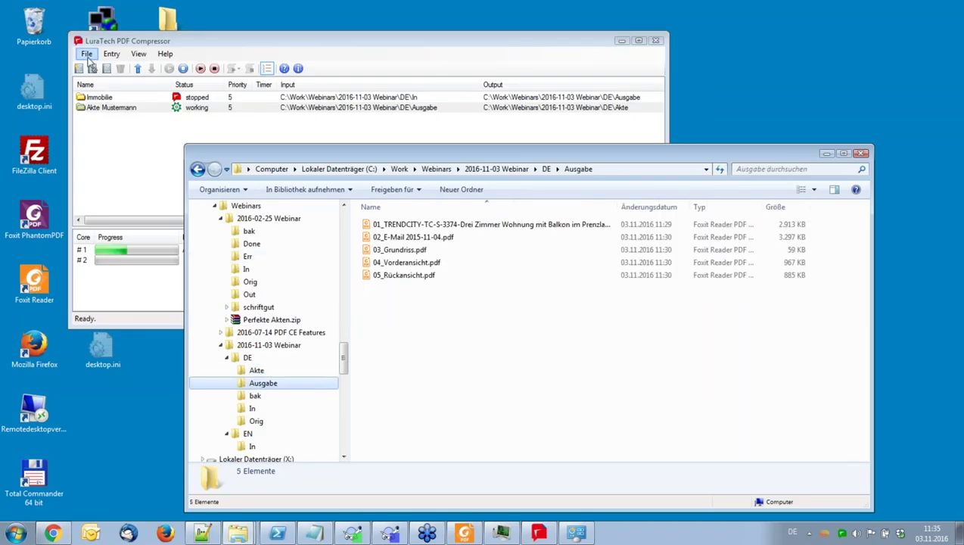
Set the PDF Compressor's interface language to German in its options
left_click(93, 69)
left_click(87, 55)
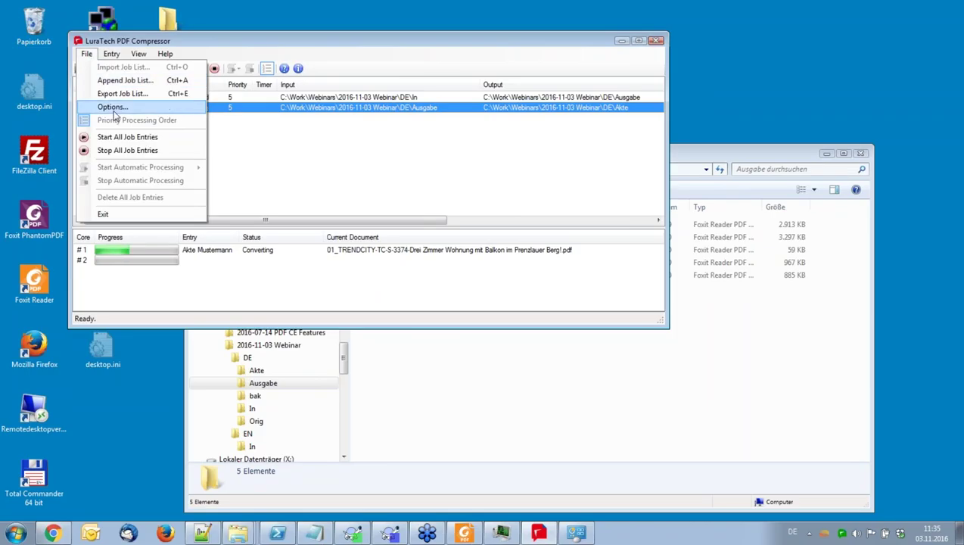
left_click(112, 107)
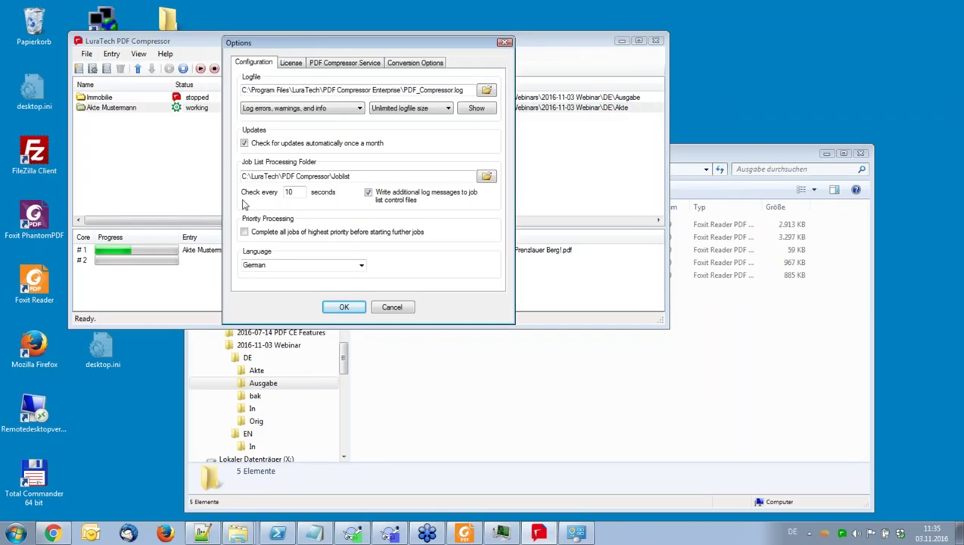
left_click(360, 266)
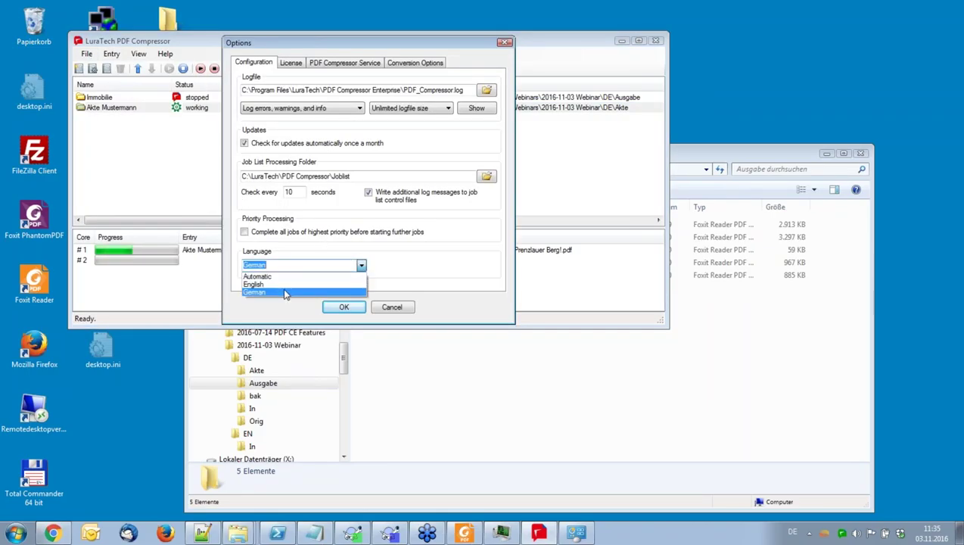
left_click(288, 292)
left_click(583, 314)
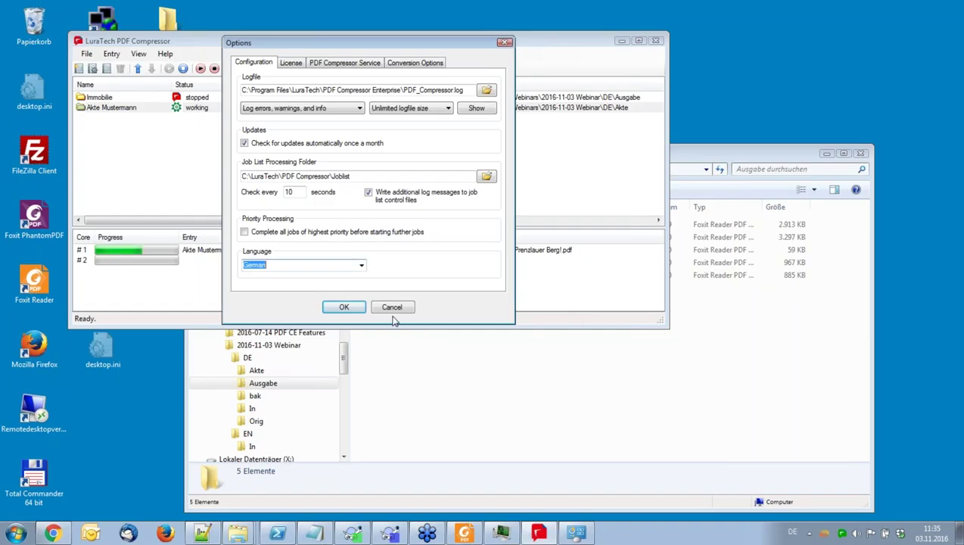
left_click(348, 307)
Shut down the PDF Compressor window and its background taskbar entry, and reopen the program in German
left_click(655, 40)
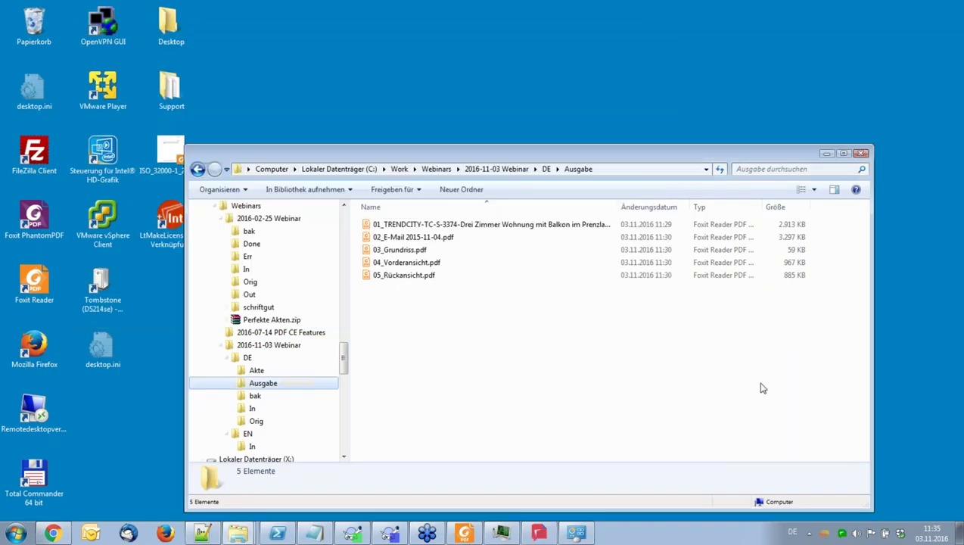
right_click(845, 536)
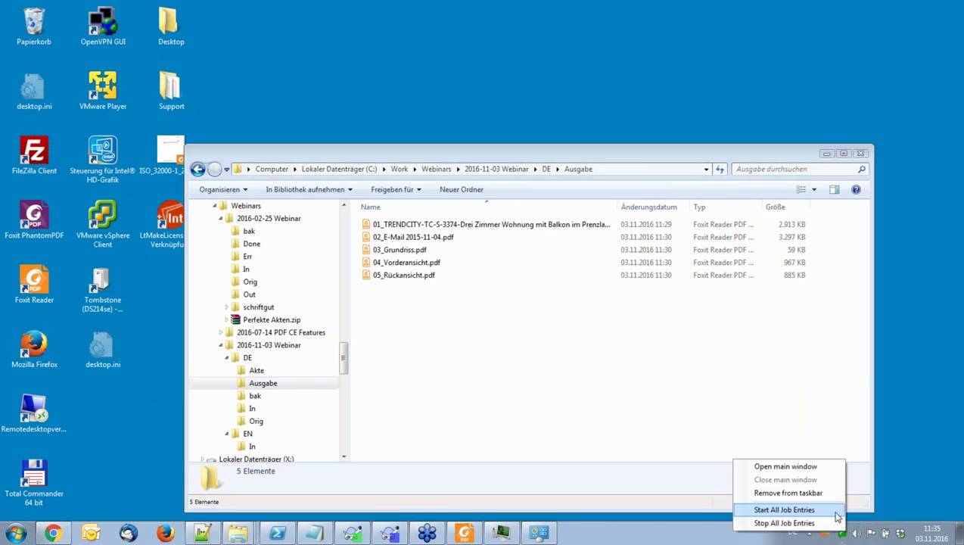
left_click(811, 496)
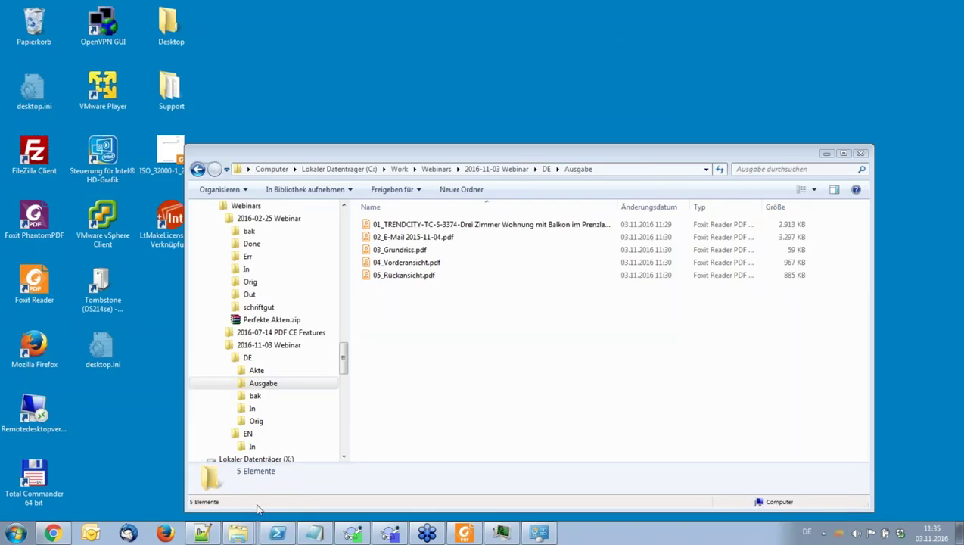
left_click(15, 533)
key("Escape")
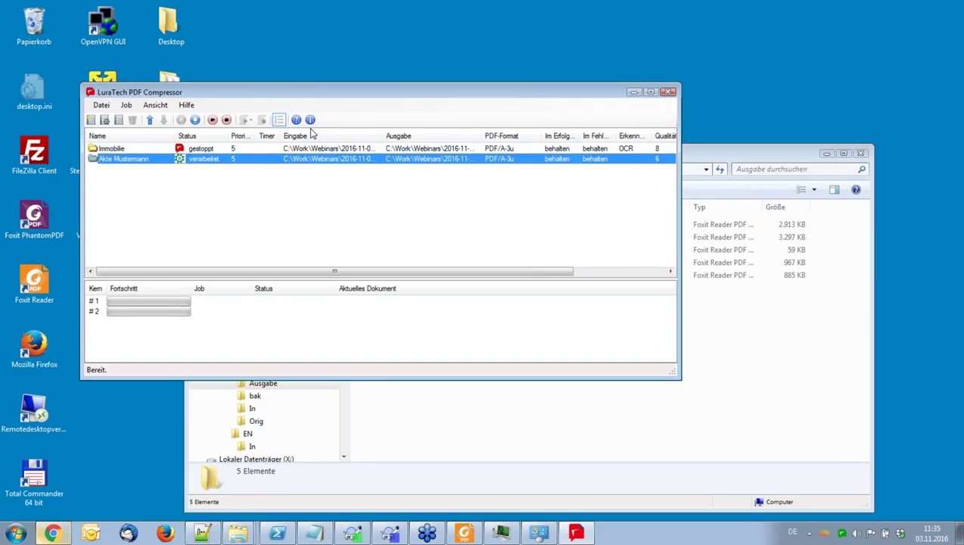
Review the Akte job's input properties in the German interface, and return to the Ausgabe folder window
double_click(136, 159)
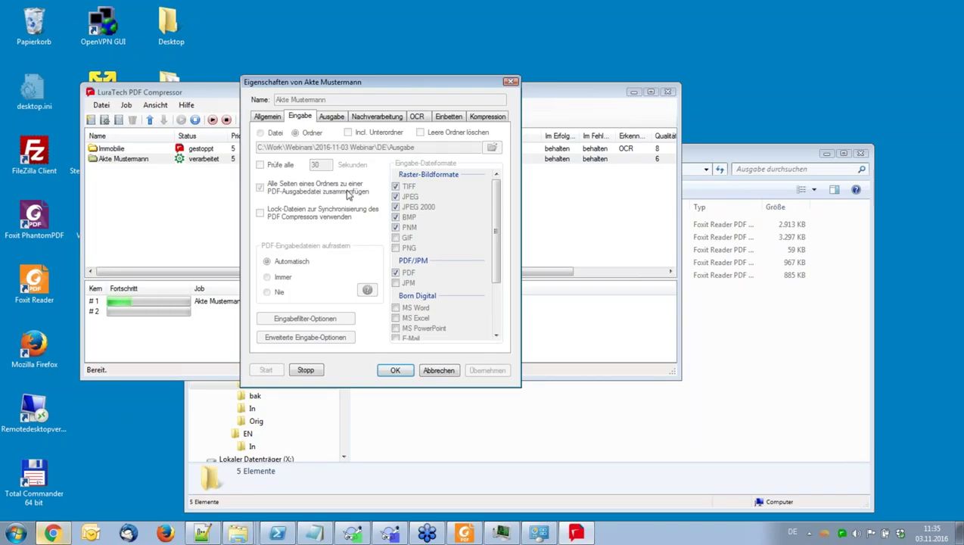
left_click_drag(396, 87, 450, 39)
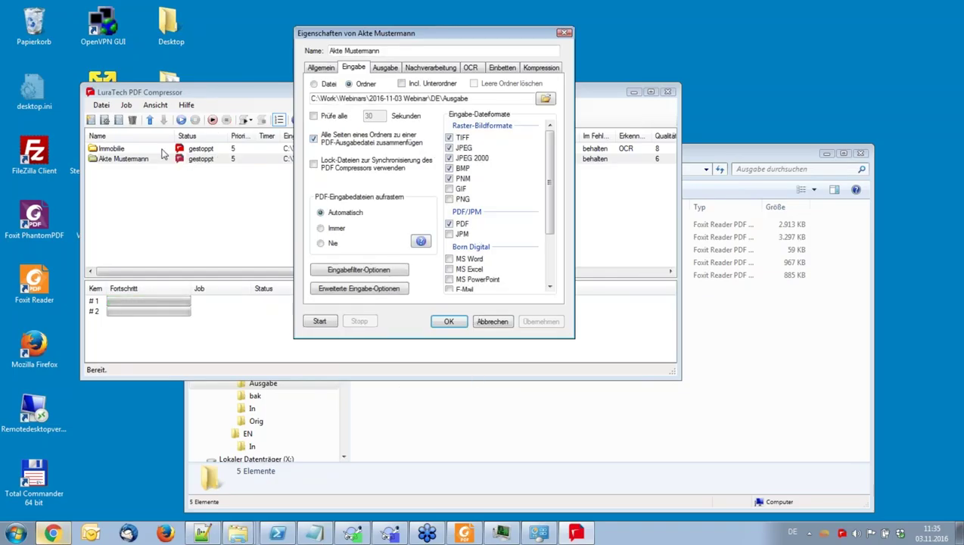
left_click(778, 389)
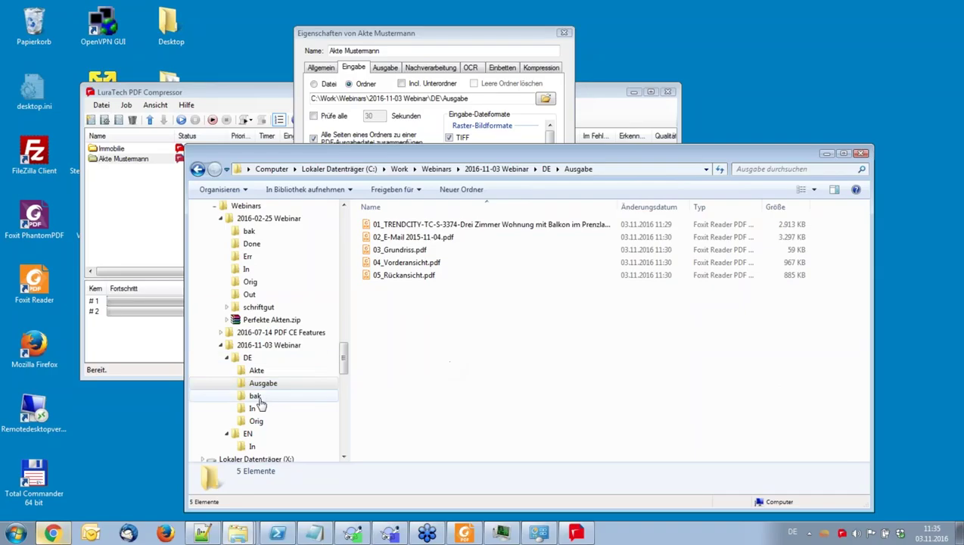
Open the merged PDF from the DE\Akte folder in Foxit Reader
left_click(258, 369)
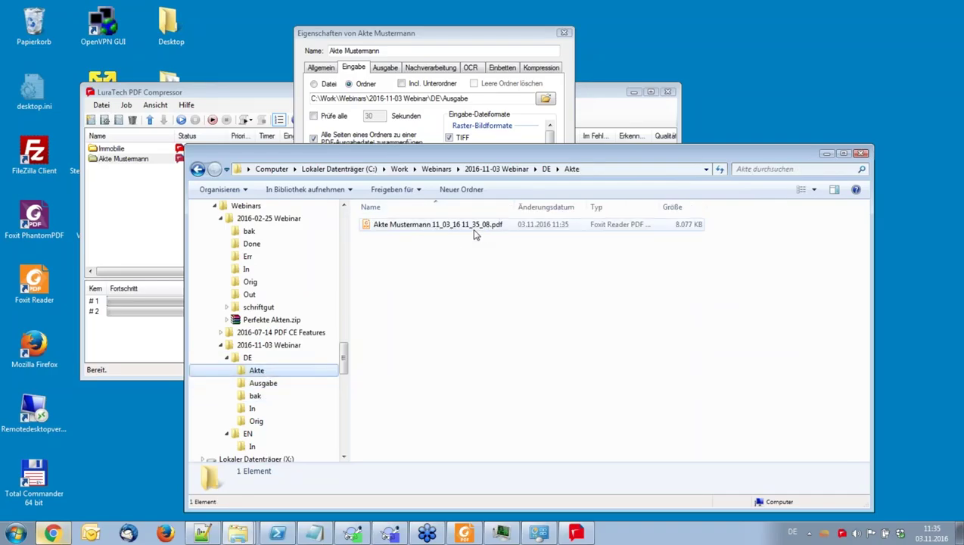
left_click(427, 226)
key("Return")
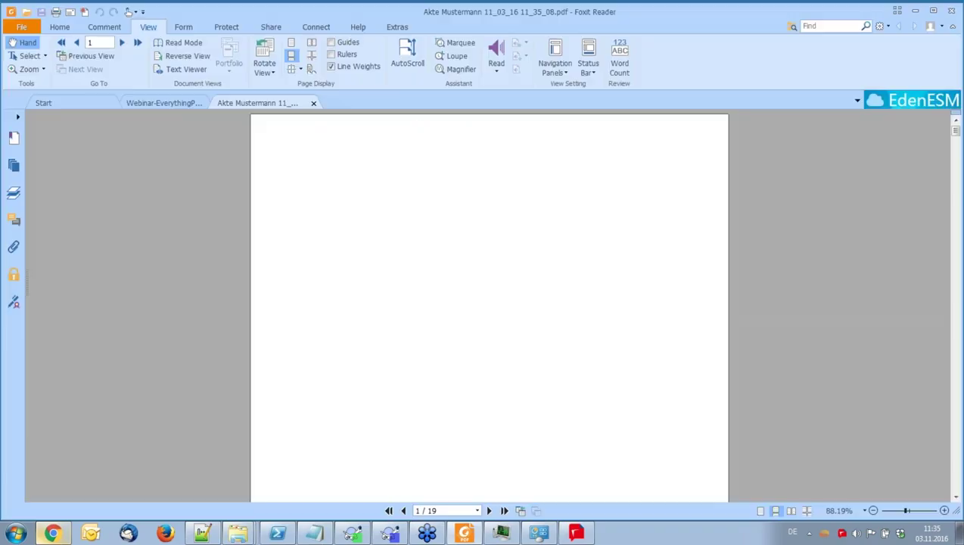
Show the merged file's page thumbnails in a wider two-column view and look through them to the last page
left_click(14, 166)
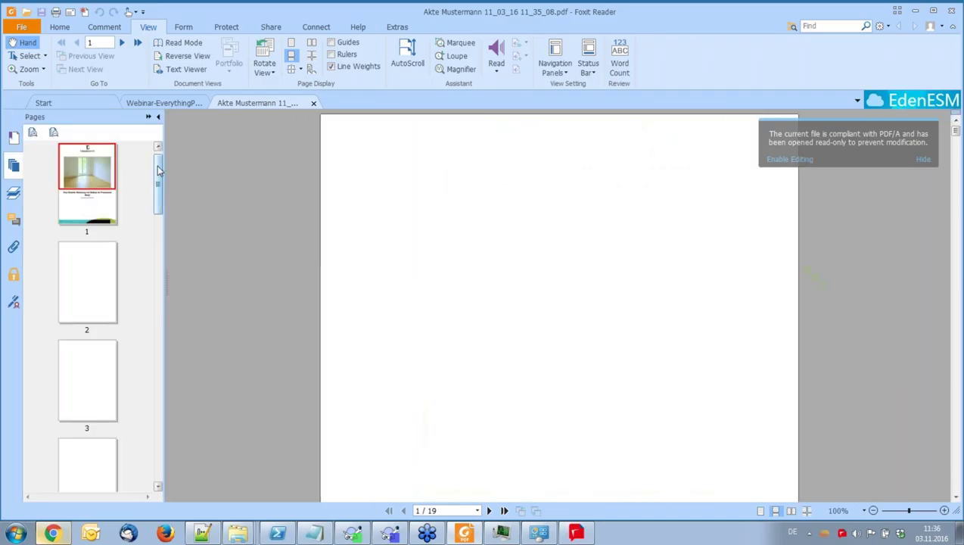
scroll(157, 182, "down", 2)
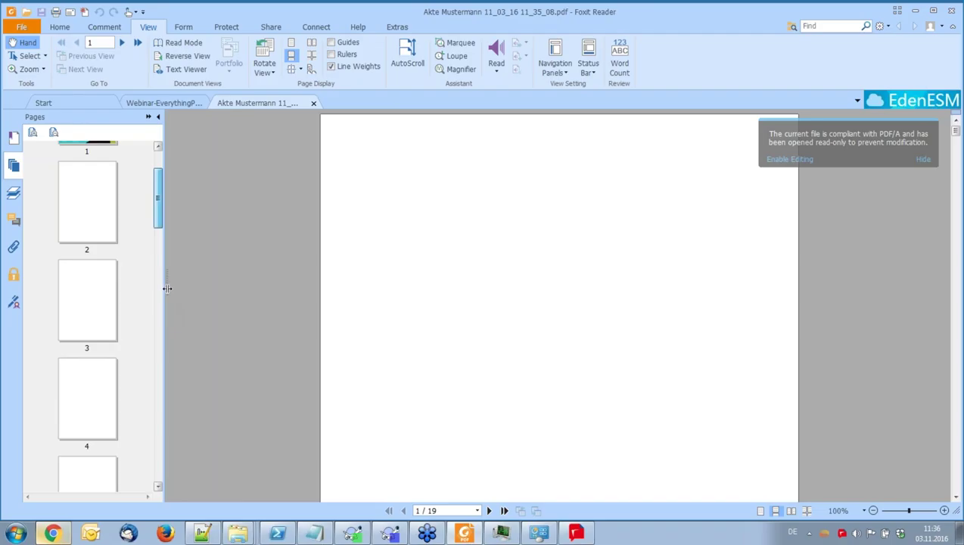
left_click_drag(212, 282, 242, 279)
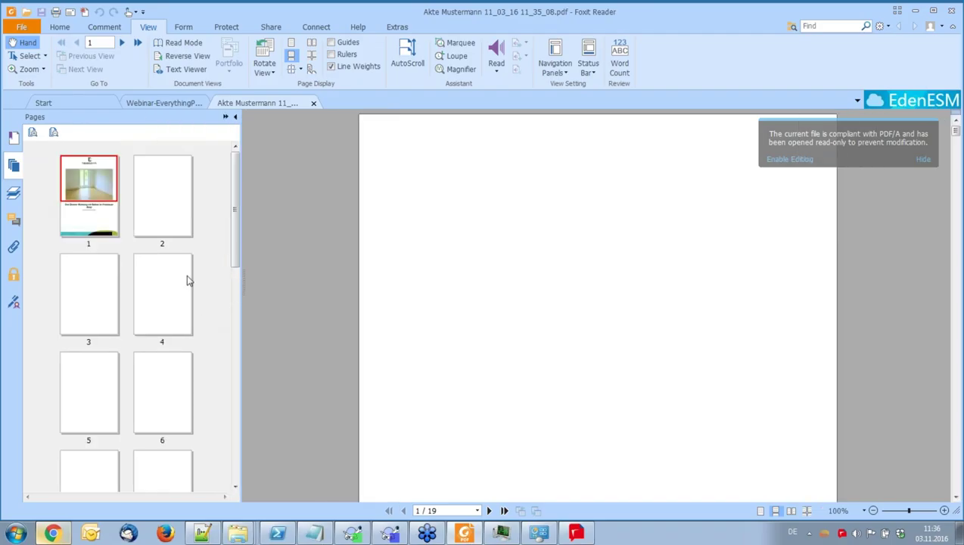
left_click(236, 323)
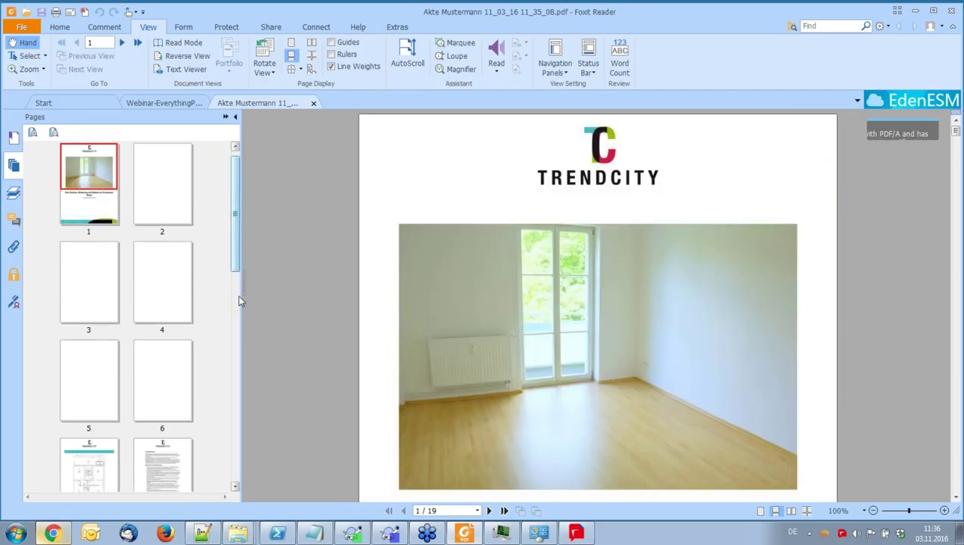
scroll(236, 299, "down", 3)
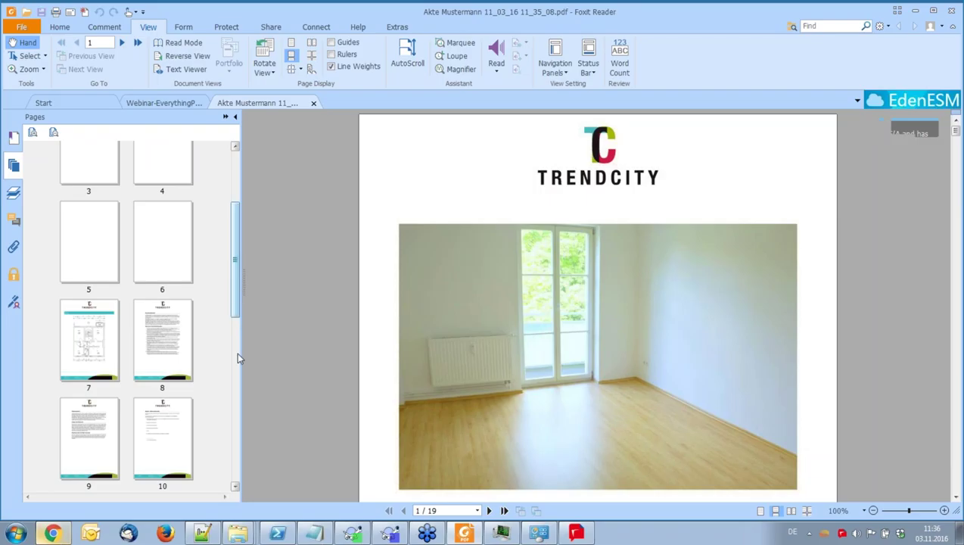
scroll(235, 329, "down", 2)
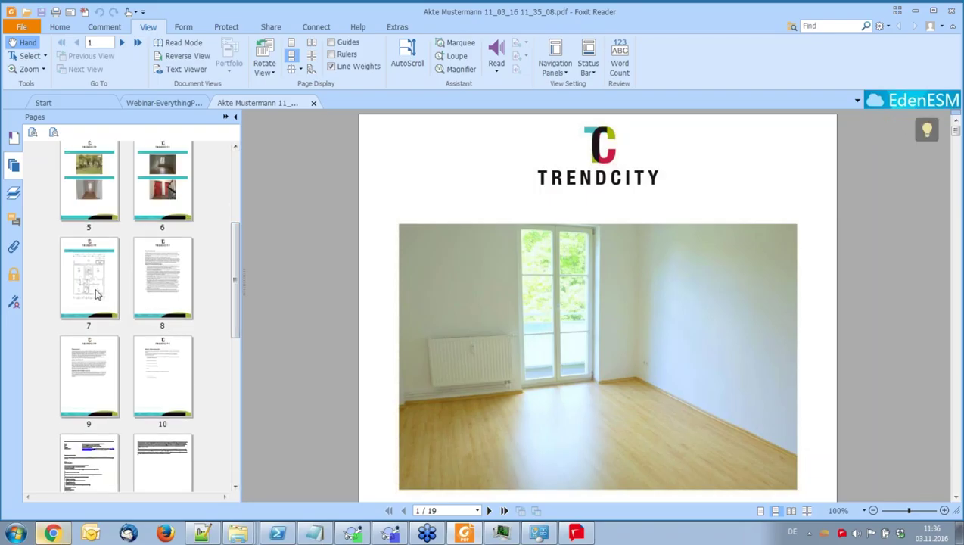
left_click(236, 369)
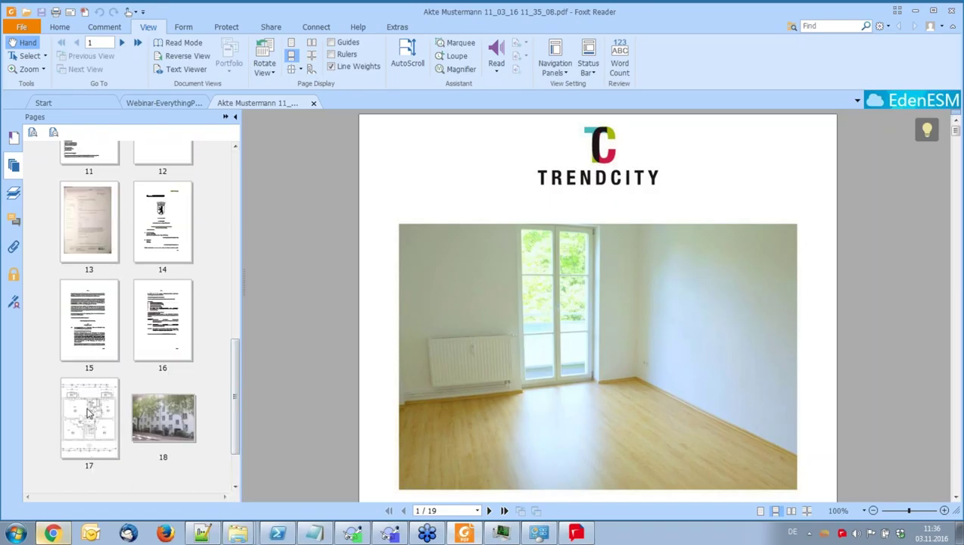
scroll(210, 459, "down", 2)
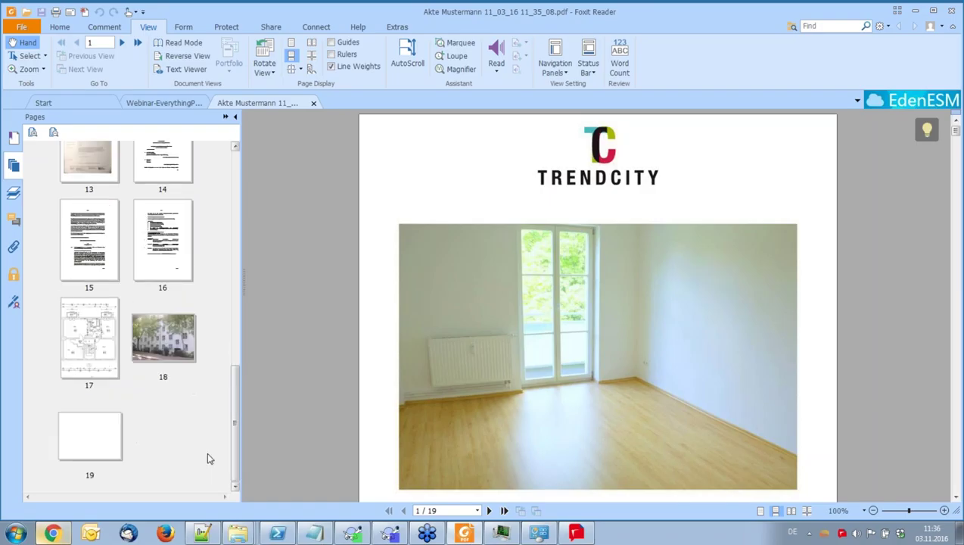
Inspect the merged file's embedded attachments with their names widened, and display its bookmarks
left_click(14, 249)
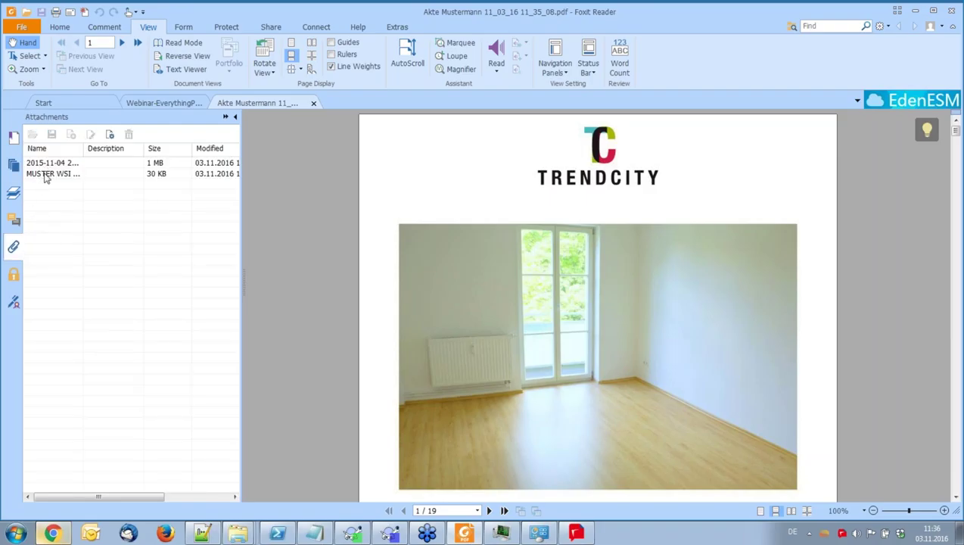
left_click_drag(83, 148, 129, 148)
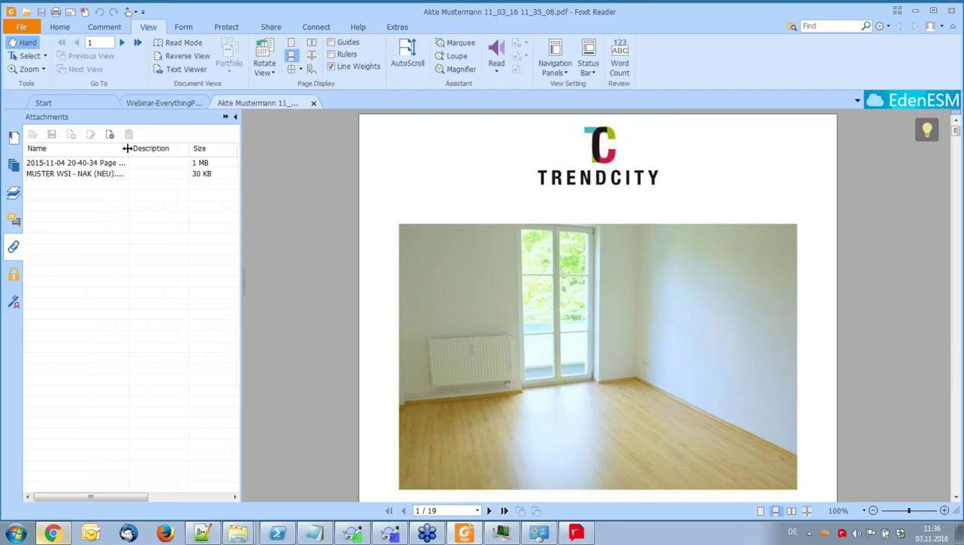
left_click(13, 140)
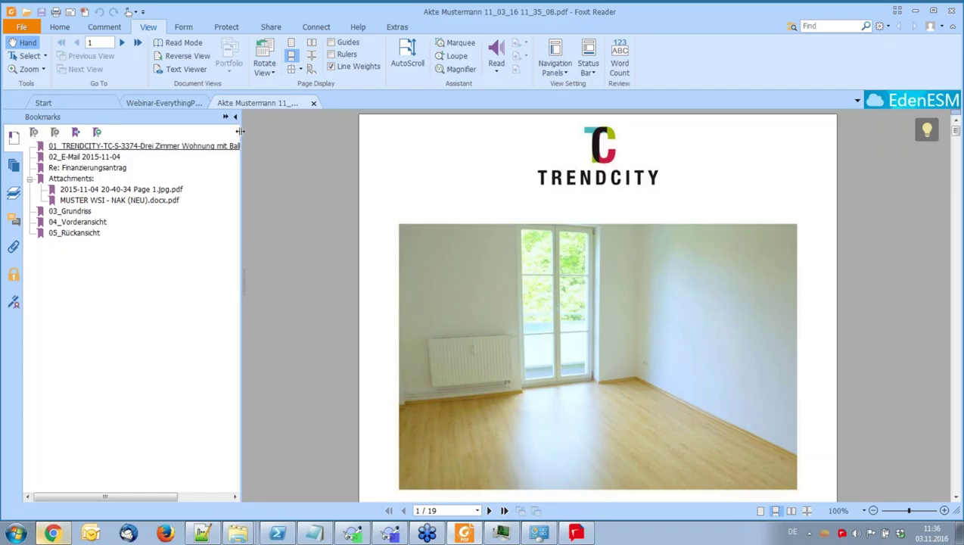
left_click_drag(237, 134, 215, 134)
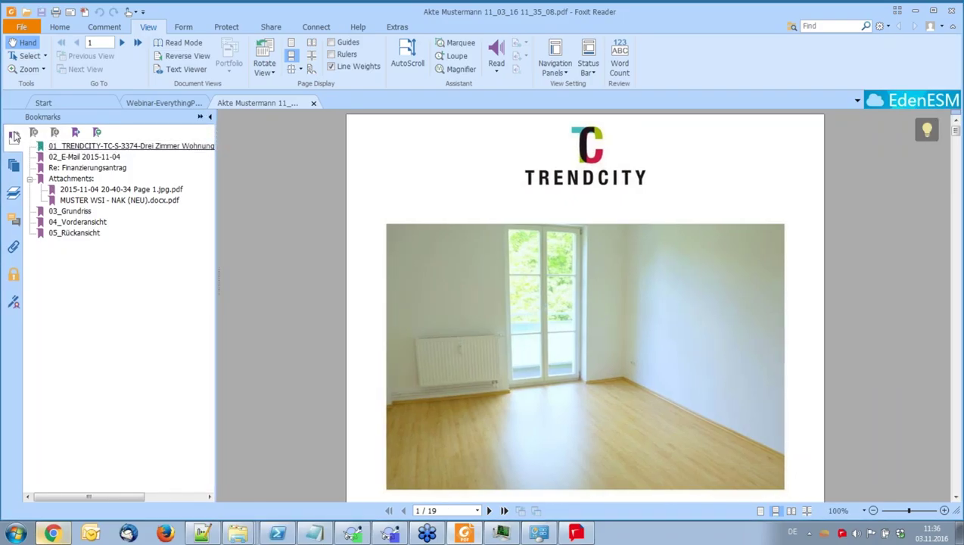
Follow the bookmarks in order from 02_E-Mail 2015-11-04 through both e-mail attachments to 05_Rückansicht, checking each target page
left_click(83, 157)
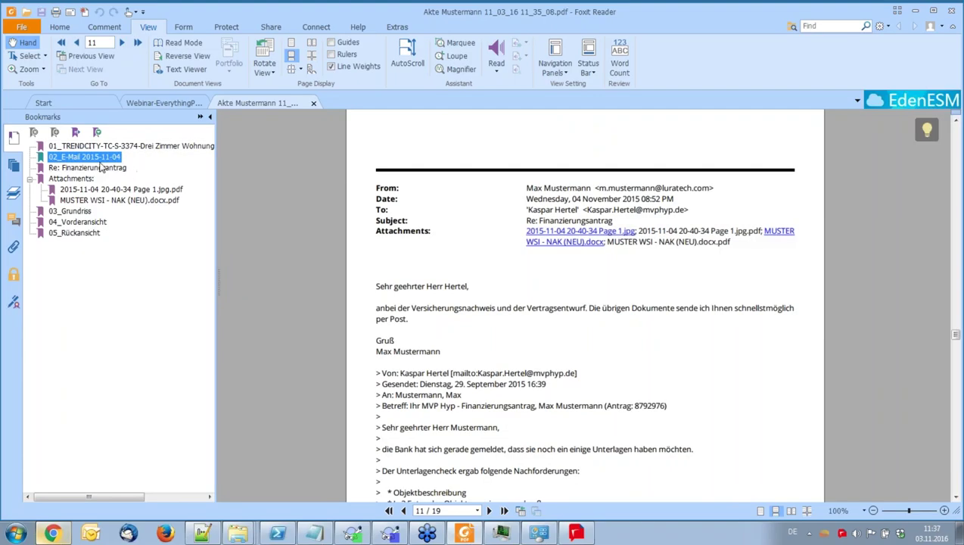
left_click(100, 167)
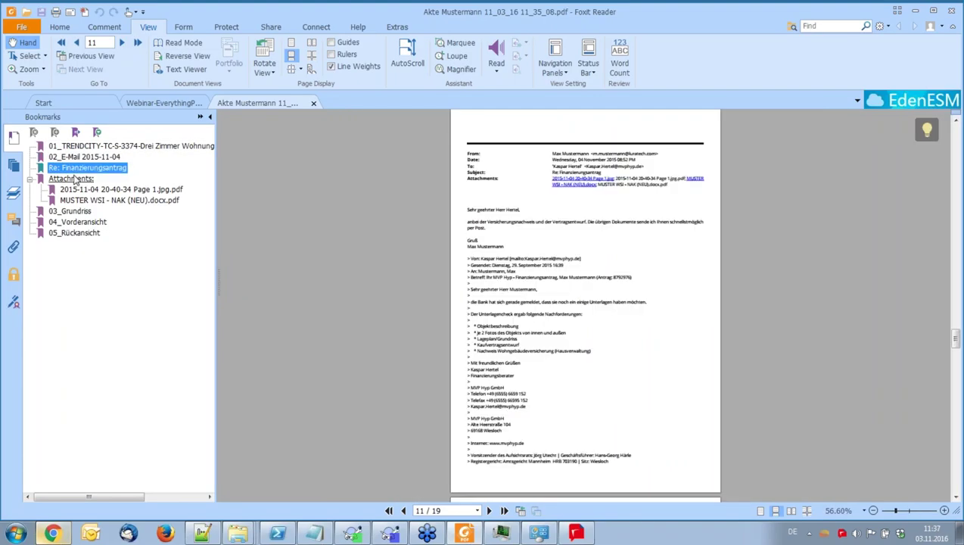
left_click(76, 177)
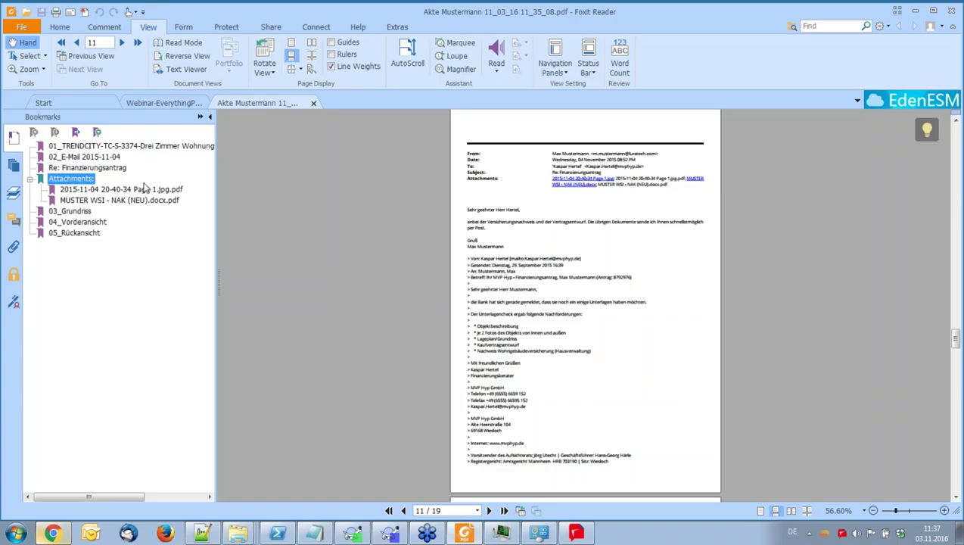
left_click(96, 189)
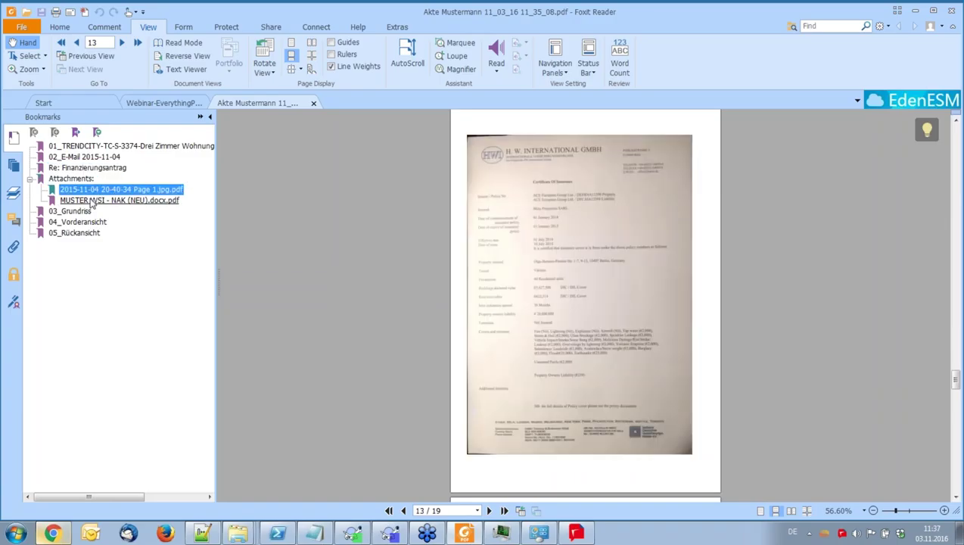
left_click(80, 201)
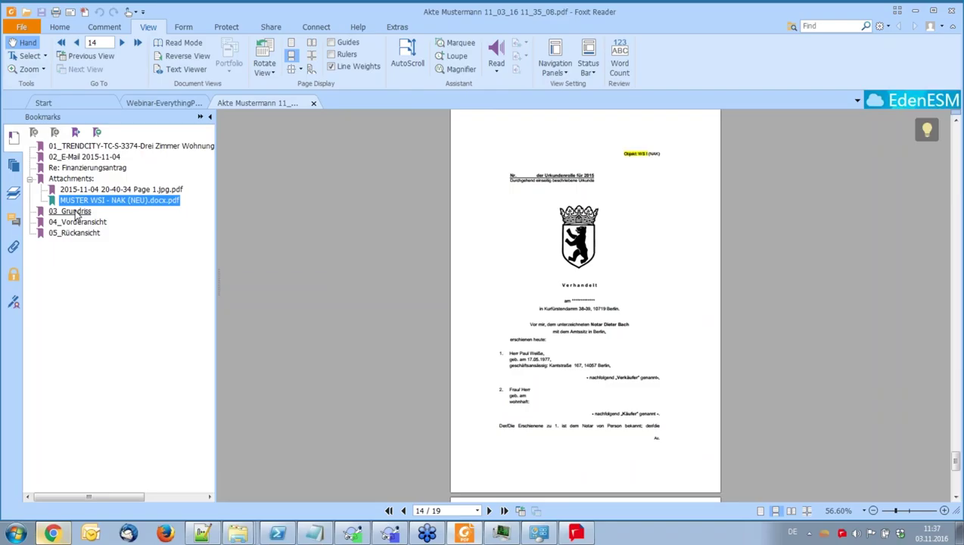
left_click(77, 212)
left_click(77, 223)
left_click(73, 232)
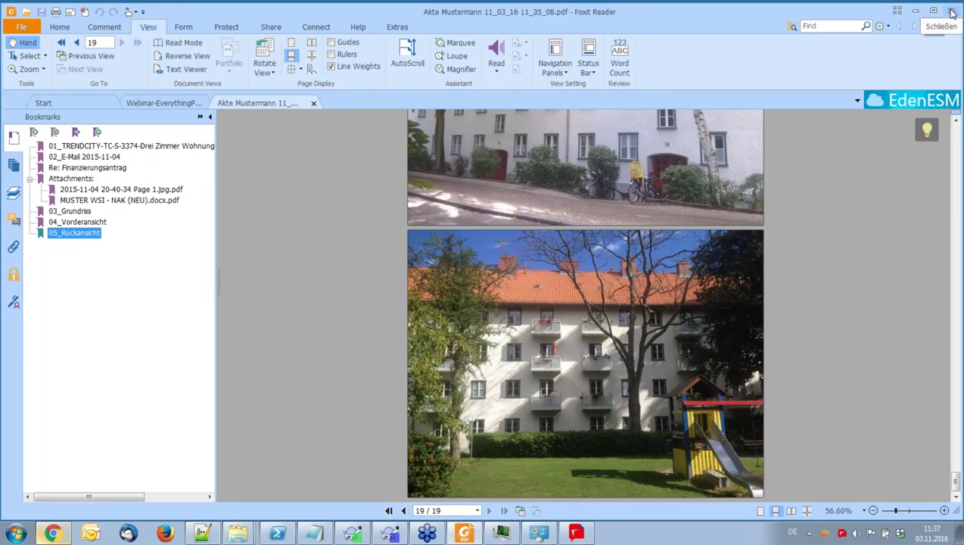
Close the merged PDF and minimize Foxit Reader to return to the Akte folder window
left_click(313, 103)
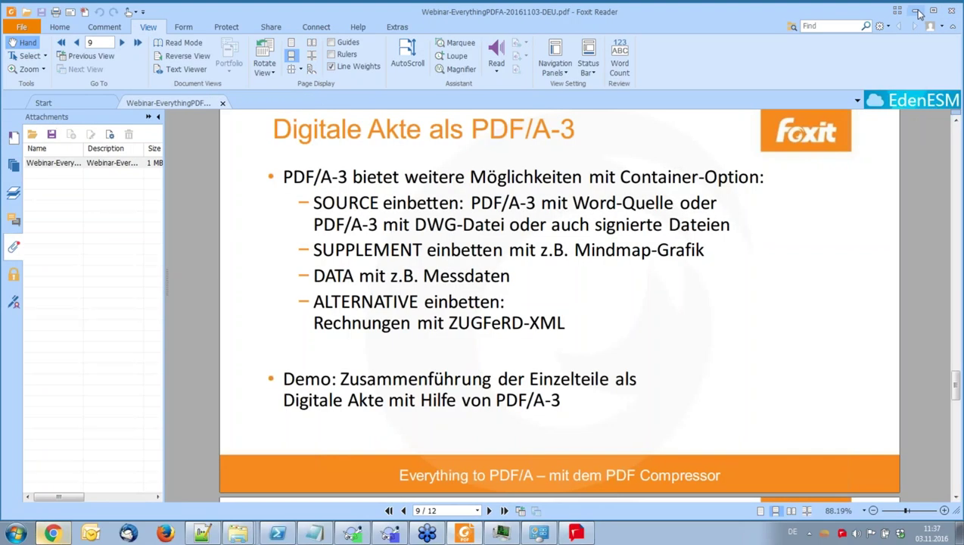
left_click(916, 12)
mouse_move(513, 156)
left_mouse_down()
mouse_move(537, 176)
mouse_move(509, 171)
left_mouse_up()
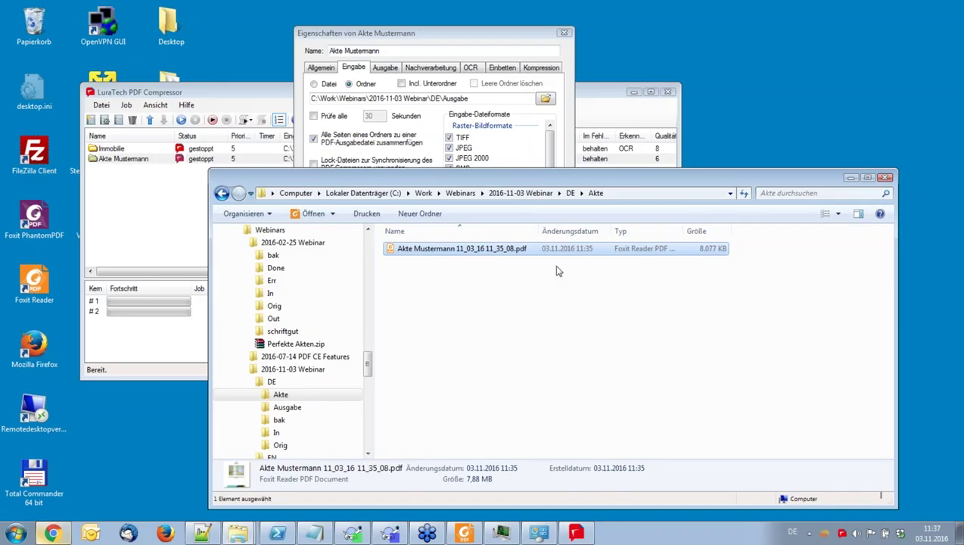
Review the Akte job's output properties, and open the e-mail conversion options of the Immobilie job
left_click(488, 34)
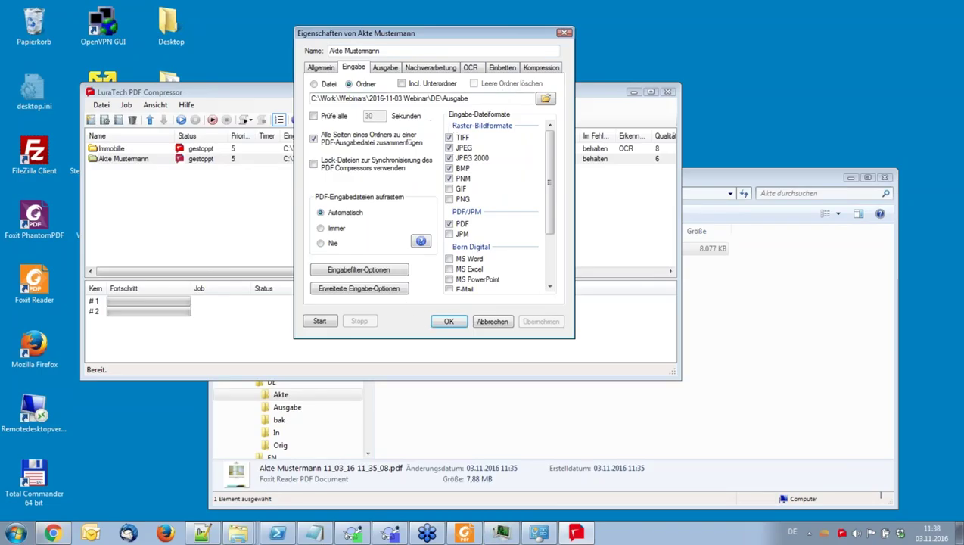
left_click(385, 67)
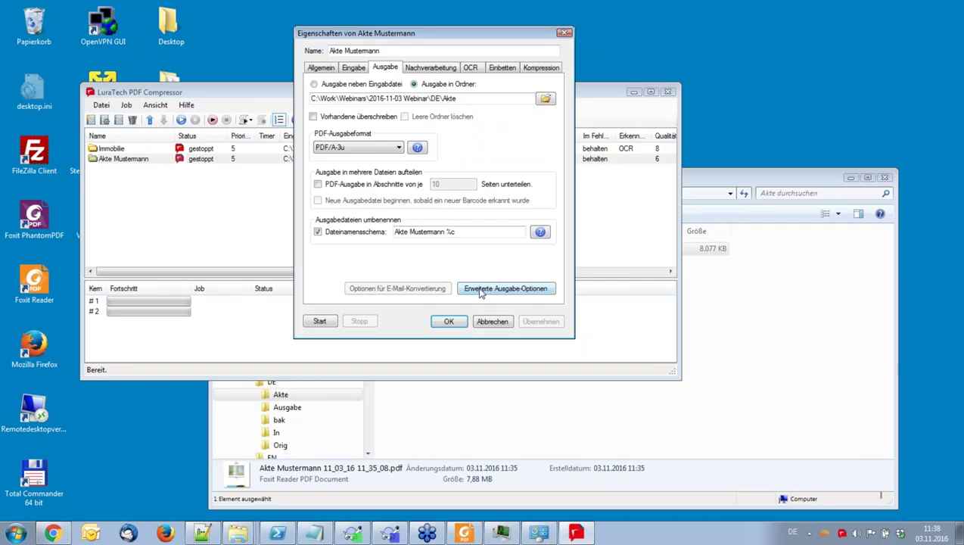
left_click(244, 149)
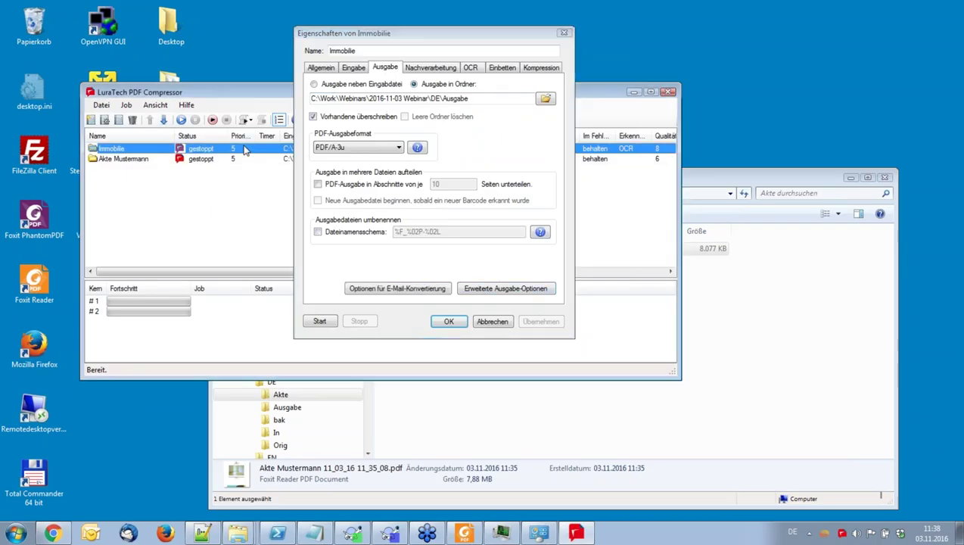
left_click(404, 288)
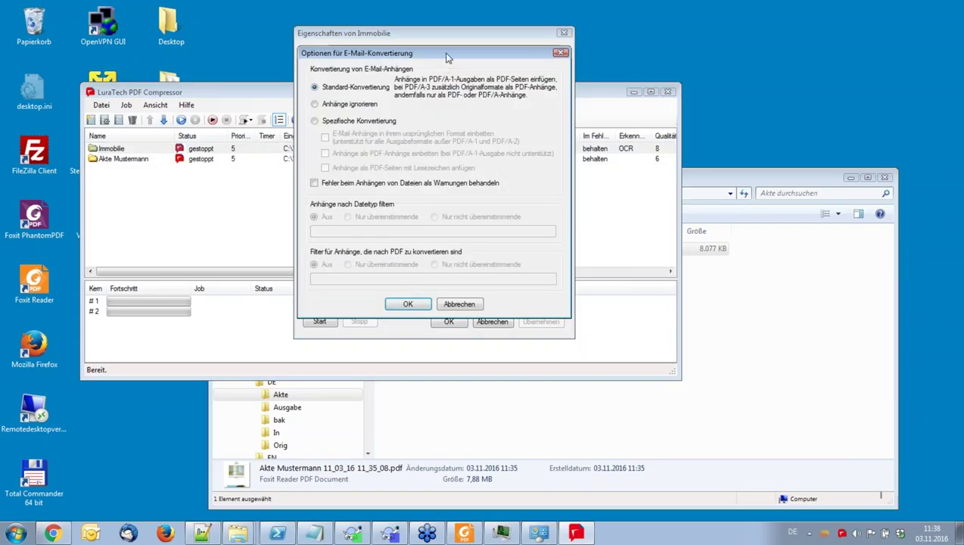
left_click_drag(446, 57, 488, 60)
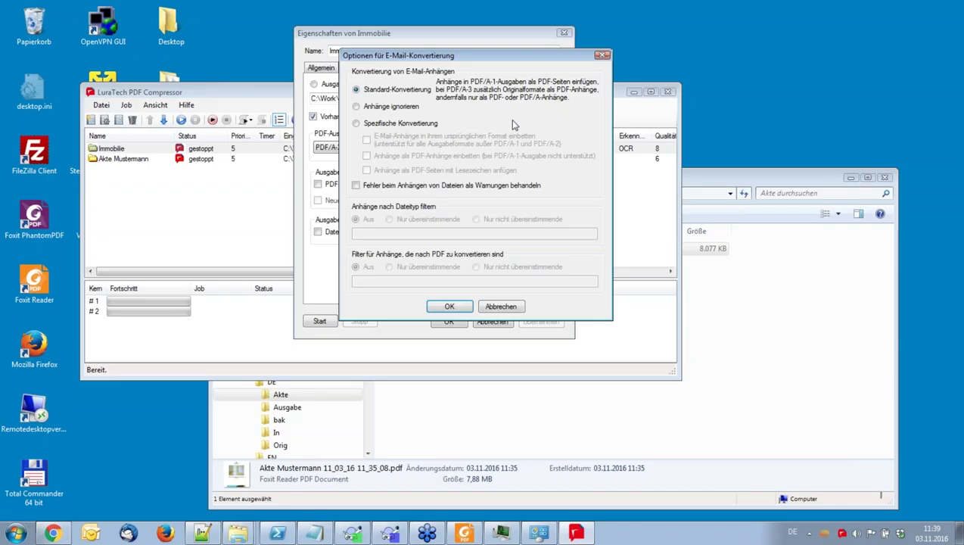
Try the Spezifische Konvertierung and Anhänge ignorieren modes for e-mail attachments, and confirm the options with Standard-Konvertierung selected again
left_click(385, 123)
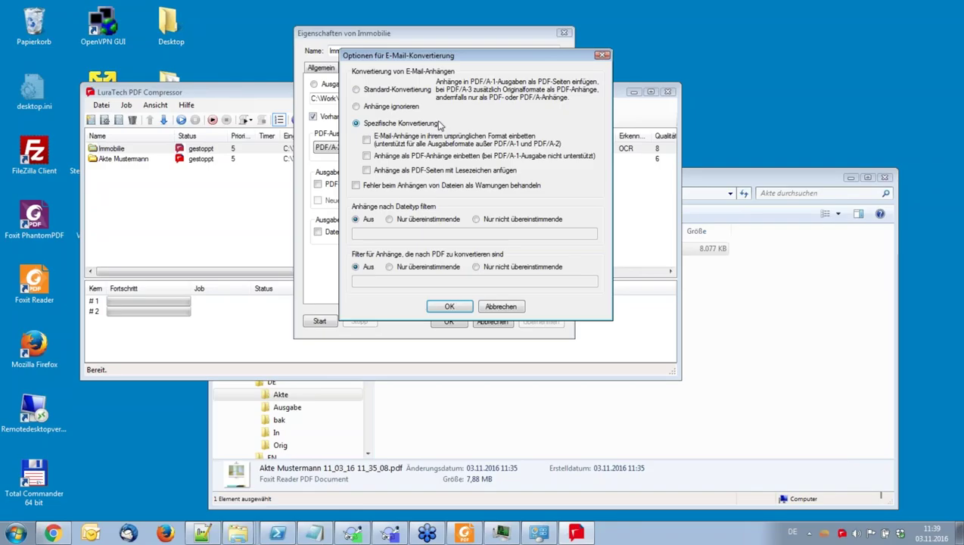
left_click(357, 109)
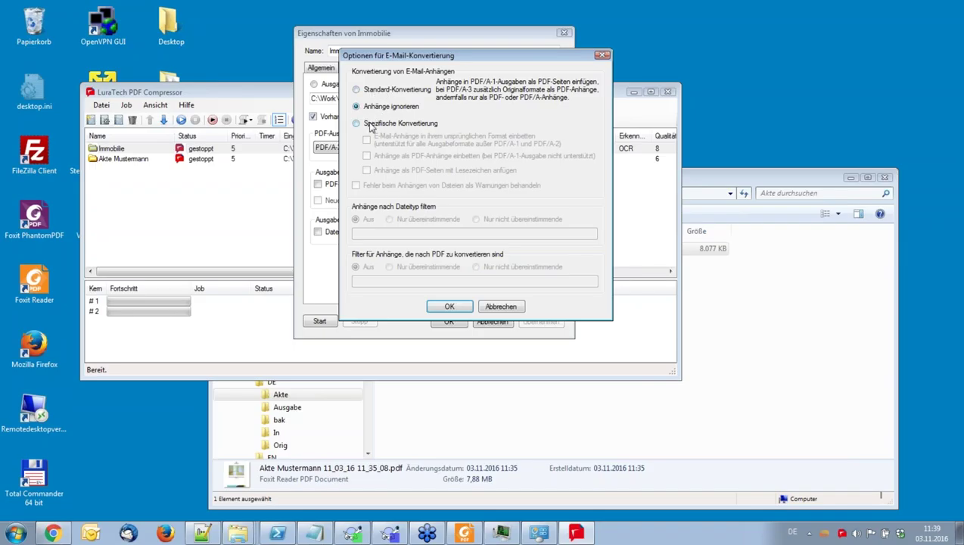
left_click(370, 123)
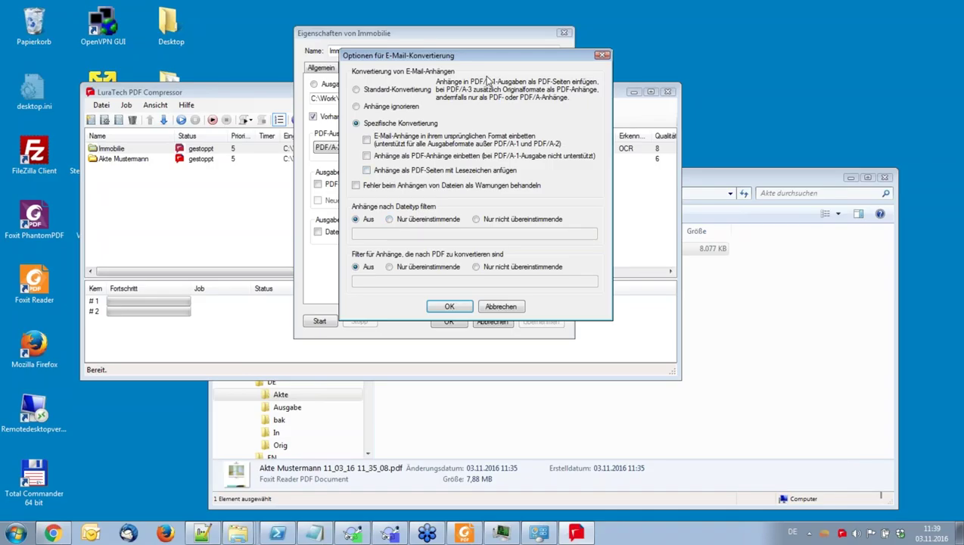
left_click(356, 90)
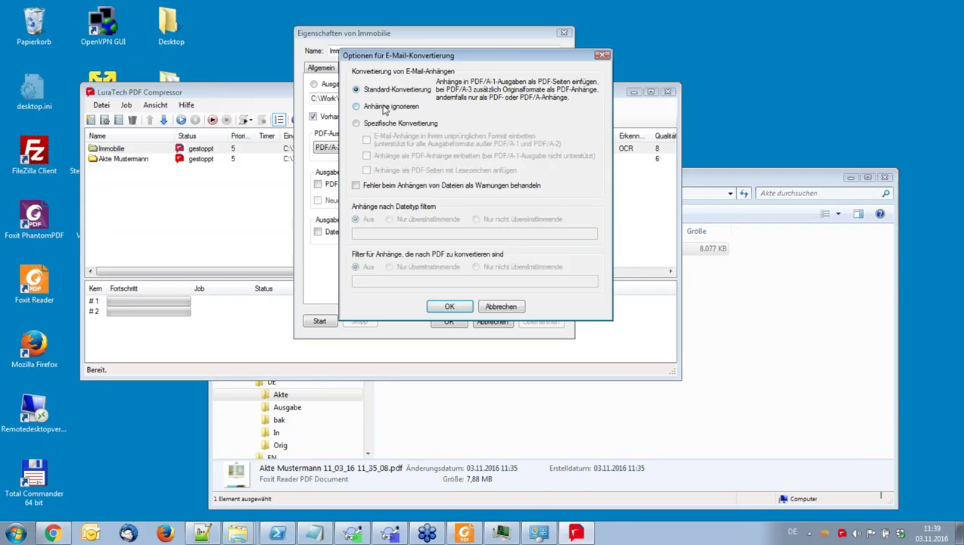
left_click_drag(514, 60, 529, 136)
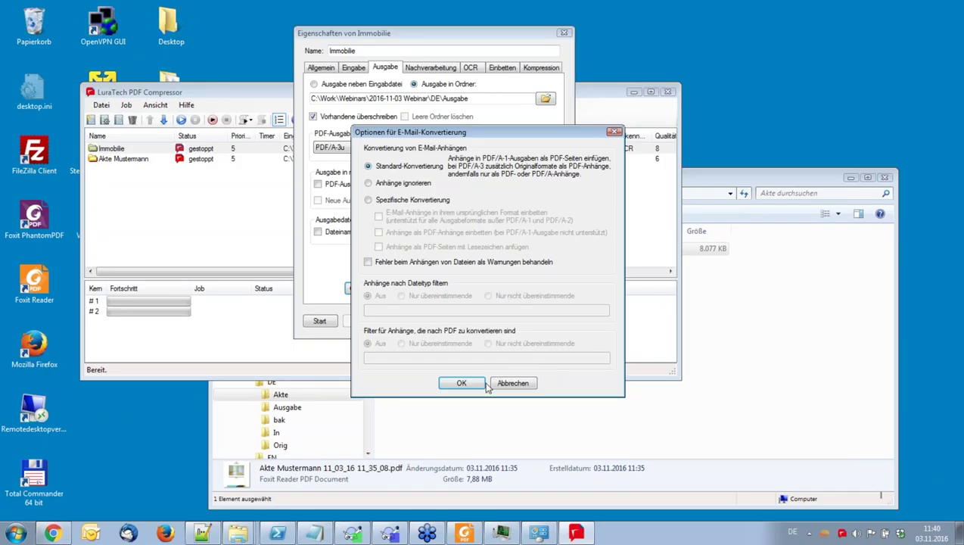
left_click(461, 384)
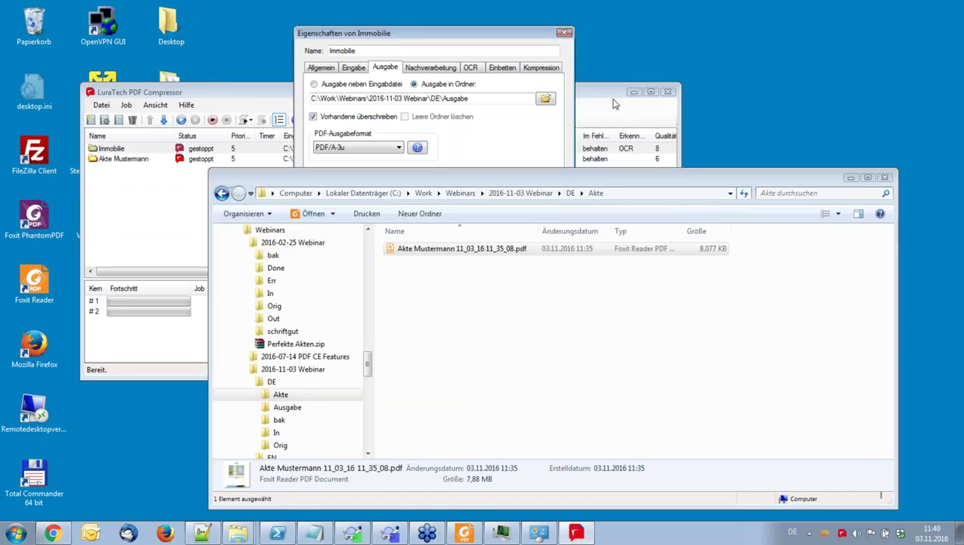
Switch back to the webinar presentation in Foxit Reader
left_click(954, 39)
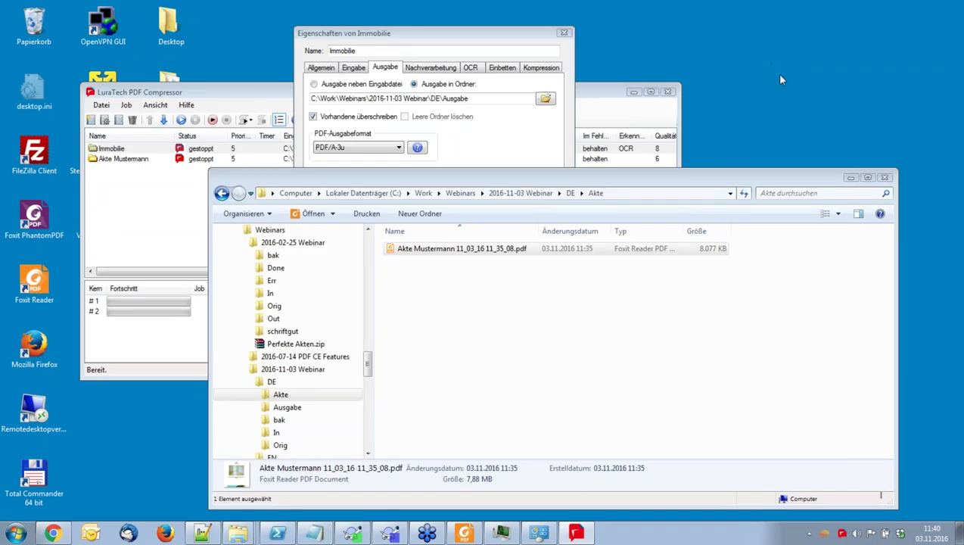
left_click(467, 536)
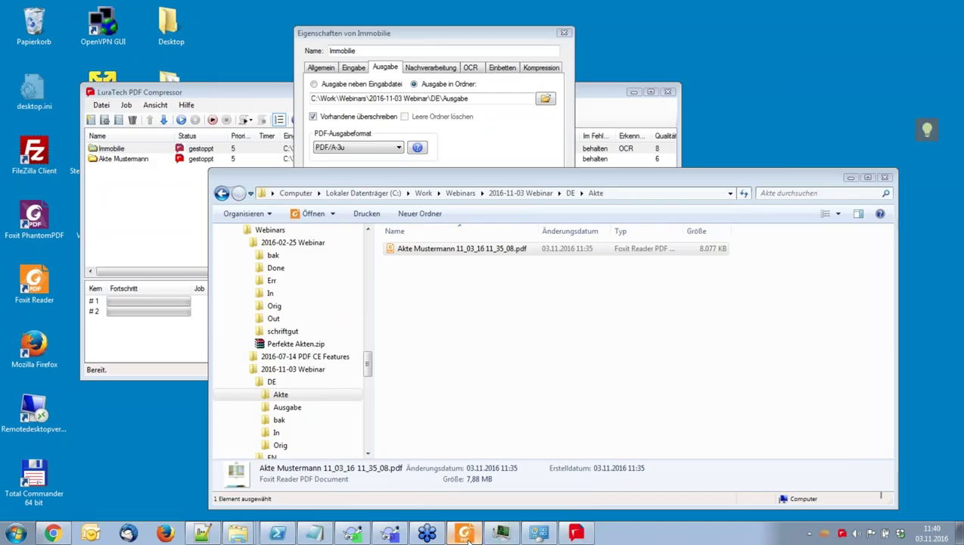